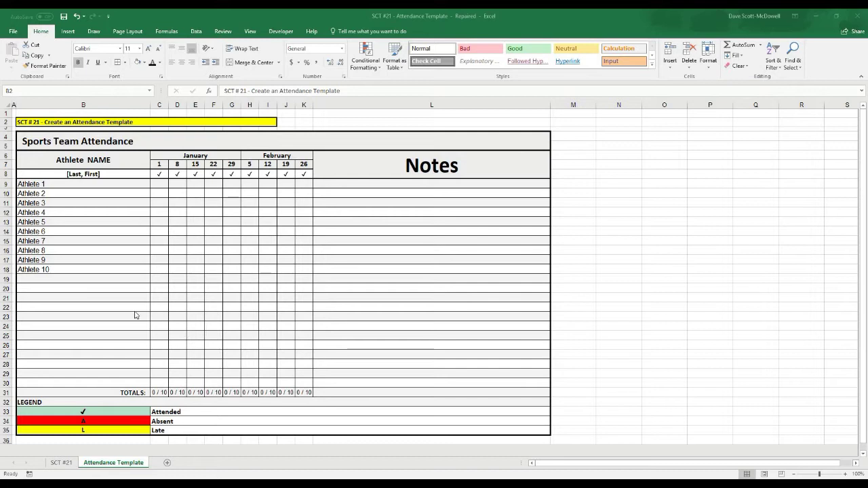
Review the athlete name cells B9:B30 and the legend symbols in B33:B35
{"action": "left_click", "coordinate": [51, 201]}
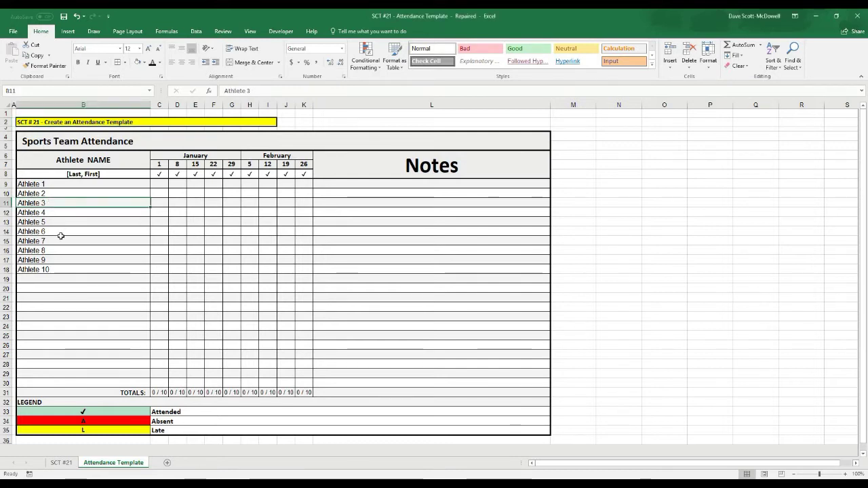
{"action": "left_click", "coordinate": [55, 317]}
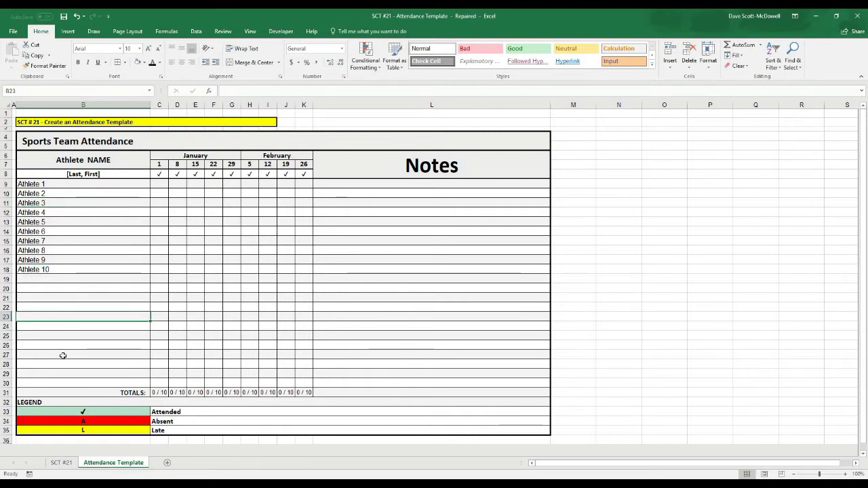
{"action": "left_click_drag", "start_coordinate": [53, 179], "coordinate": [47, 382]}
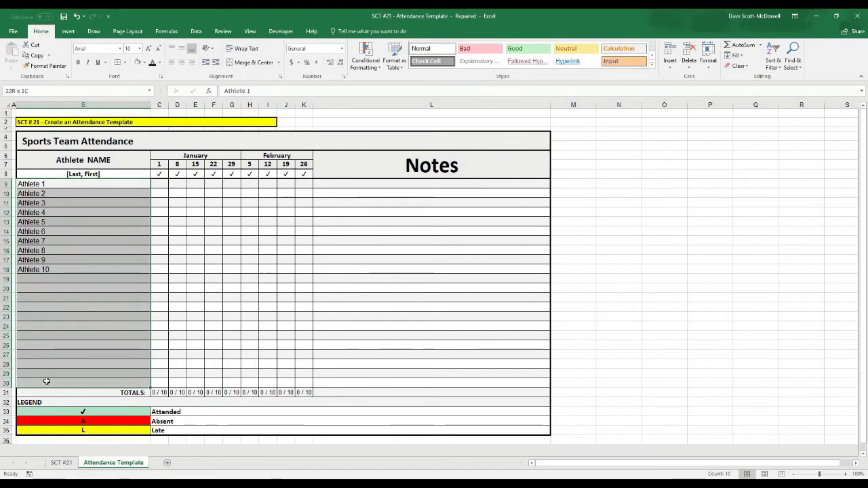
{"action": "left_click_drag", "start_coordinate": [61, 413], "coordinate": [60, 433]}
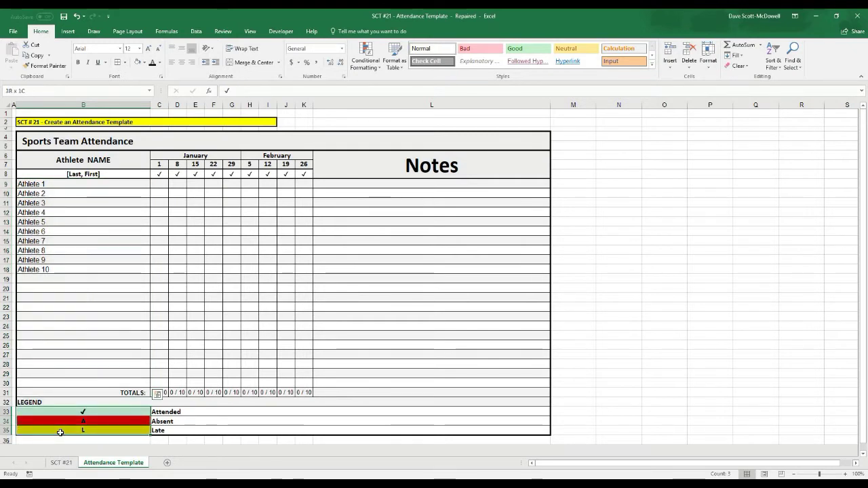
{"action": "left_click_drag", "start_coordinate": [60, 432], "coordinate": [61, 434]}
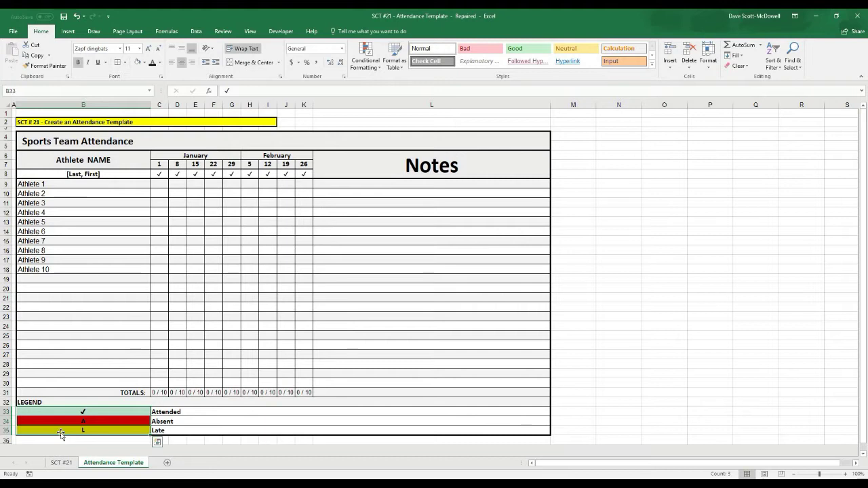
Mark Athletes 1–3 as ✓, A and ✓ for January 1
{"action": "left_click", "coordinate": [169, 185]}
{"action": "left_click", "coordinate": [165, 184]}
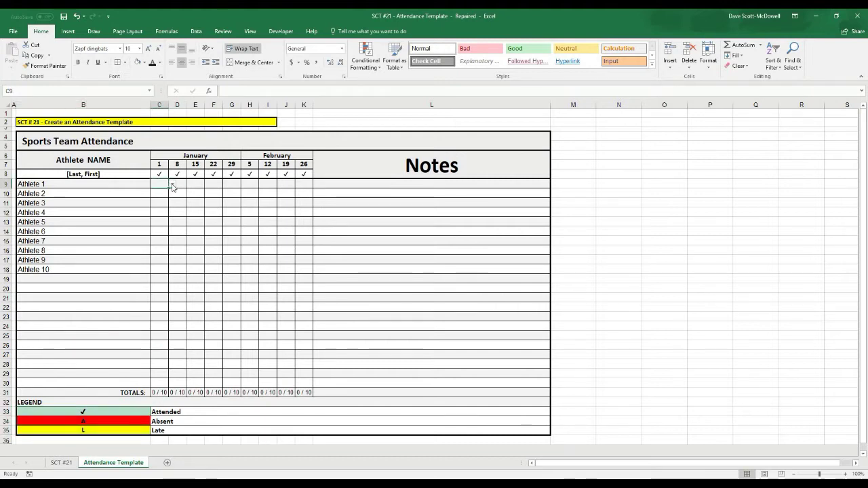
{"action": "left_click", "coordinate": [173, 184]}
{"action": "left_click", "coordinate": [163, 195]}
{"action": "left_click", "coordinate": [162, 195]}
{"action": "left_click", "coordinate": [172, 194]}
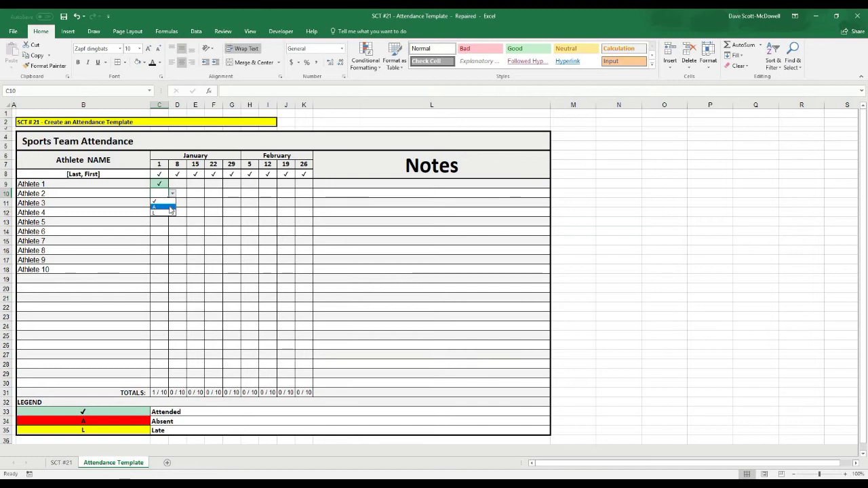
{"action": "left_click", "coordinate": [163, 207]}
{"action": "left_click", "coordinate": [160, 203]}
{"action": "left_click", "coordinate": [172, 202]}
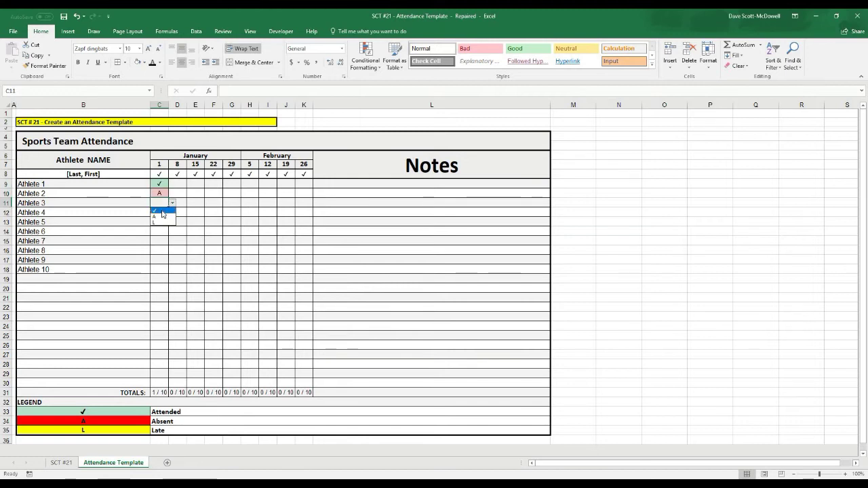
{"action": "left_click", "coordinate": [159, 212]}
{"action": "left_click", "coordinate": [163, 212]}
Mark Athletes 4–6 as ✓, L and A, then check the 3 / 10 total in C31
{"action": "left_click", "coordinate": [173, 212]}
{"action": "left_click", "coordinate": [158, 221]}
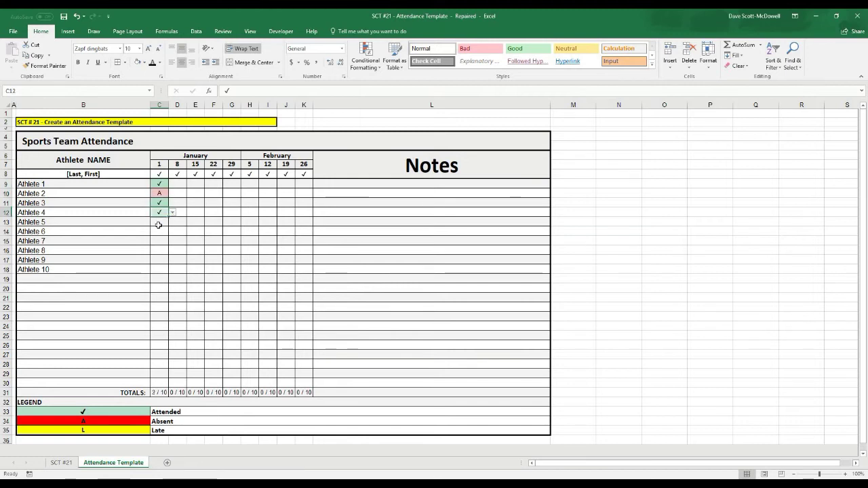
{"action": "left_click", "coordinate": [166, 222]}
{"action": "left_click", "coordinate": [172, 221]}
{"action": "left_click", "coordinate": [163, 240]}
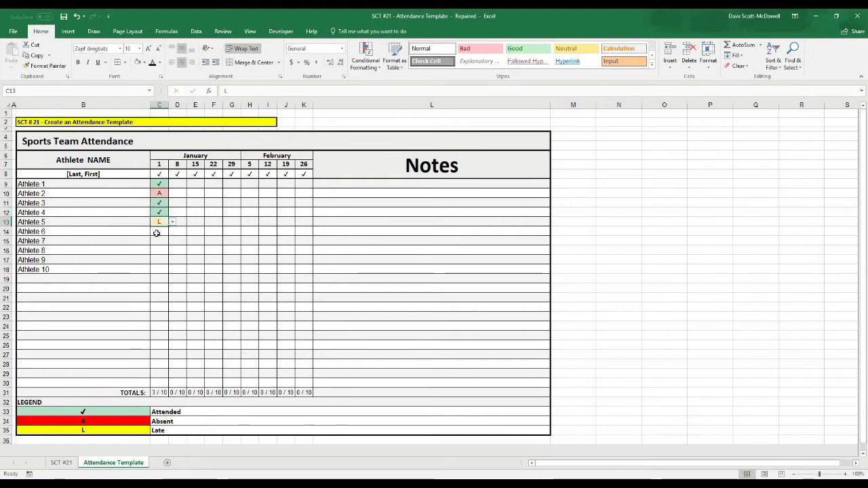
{"action": "left_click", "coordinate": [160, 231]}
{"action": "left_click", "coordinate": [172, 231]}
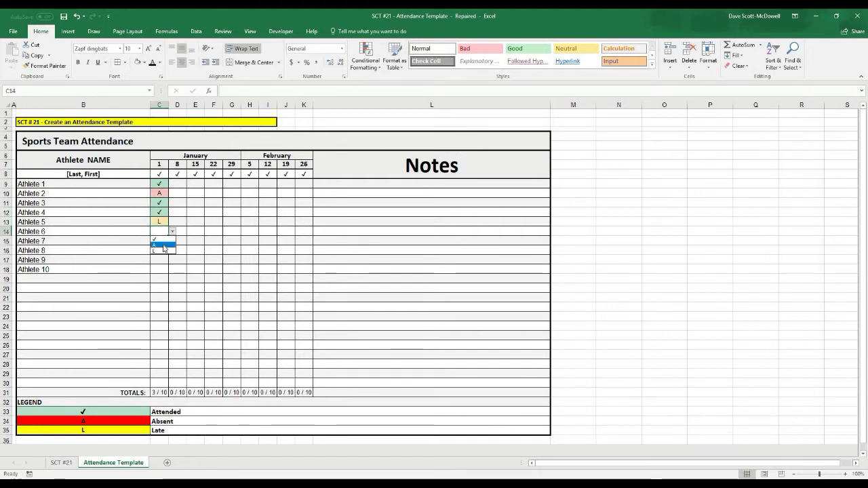
{"action": "left_click", "coordinate": [160, 245]}
{"action": "left_click", "coordinate": [136, 260]}
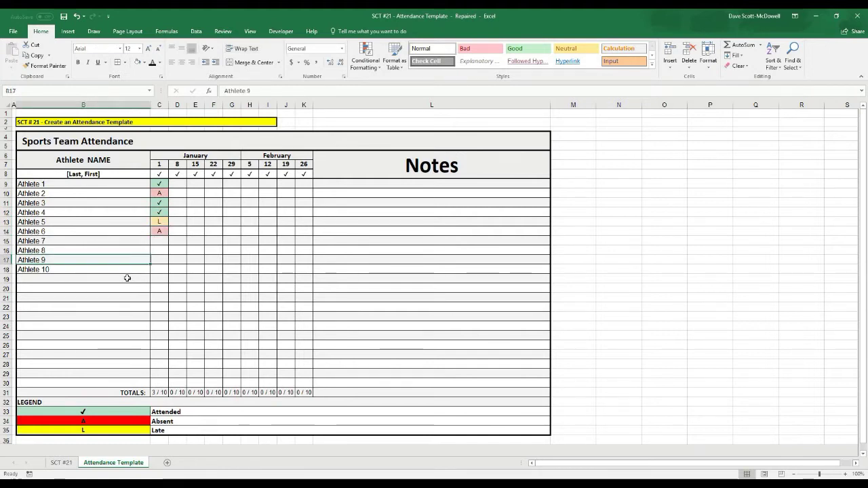
{"action": "left_click", "coordinate": [154, 393]}
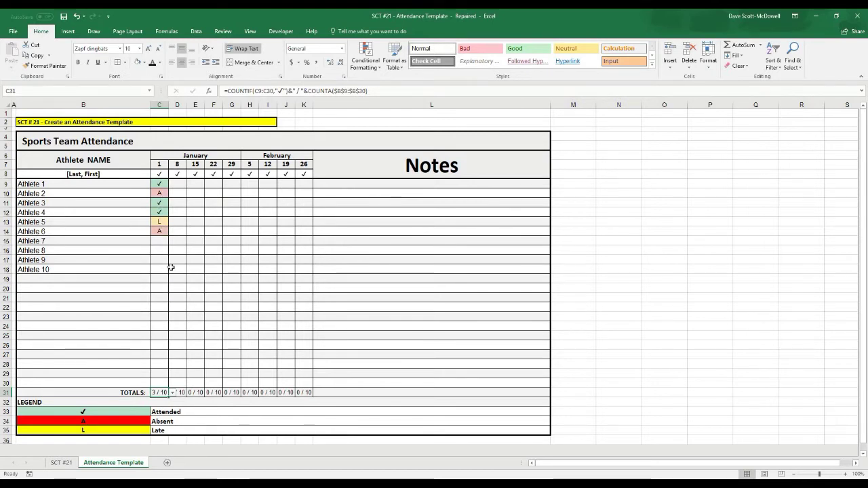
{"action": "left_click", "coordinate": [411, 315]}
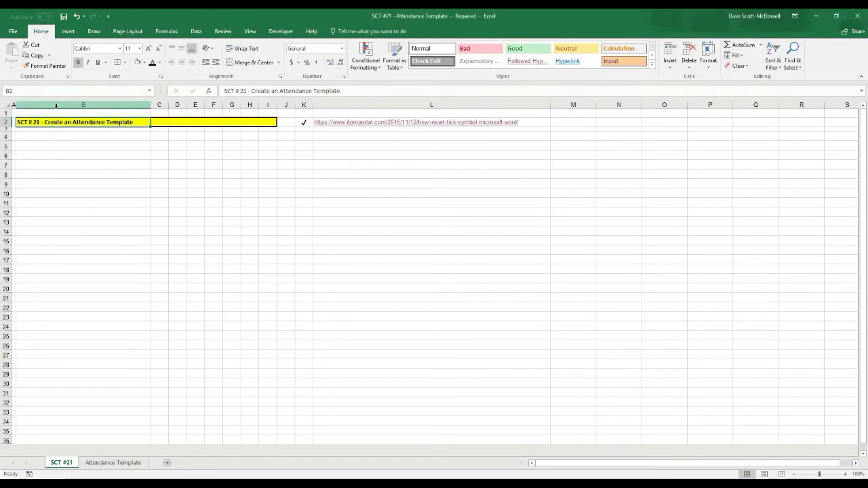
Select columns C through K and column L to inspect the sheet layout
{"action": "left_click", "coordinate": [159, 105]}
{"action": "left_click_drag", "start_coordinate": [205, 99], "coordinate": [305, 103]}
{"action": "left_click", "coordinate": [342, 105]}
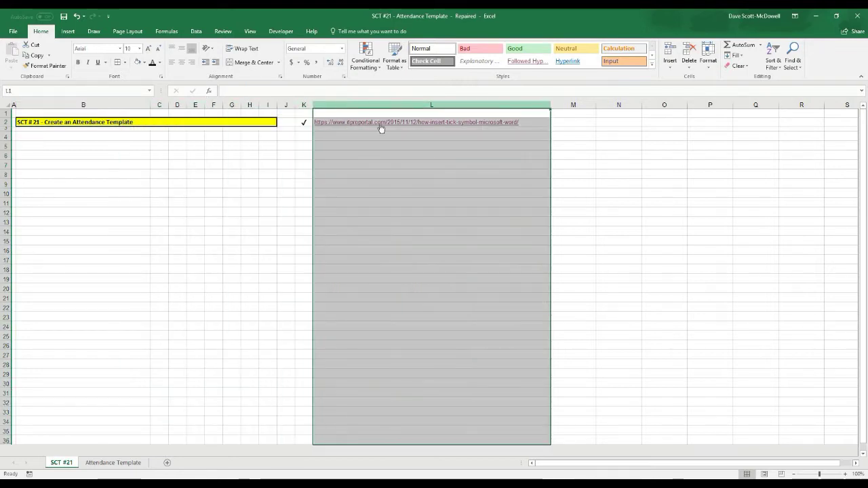
{"action": "left_click", "coordinate": [664, 183]}
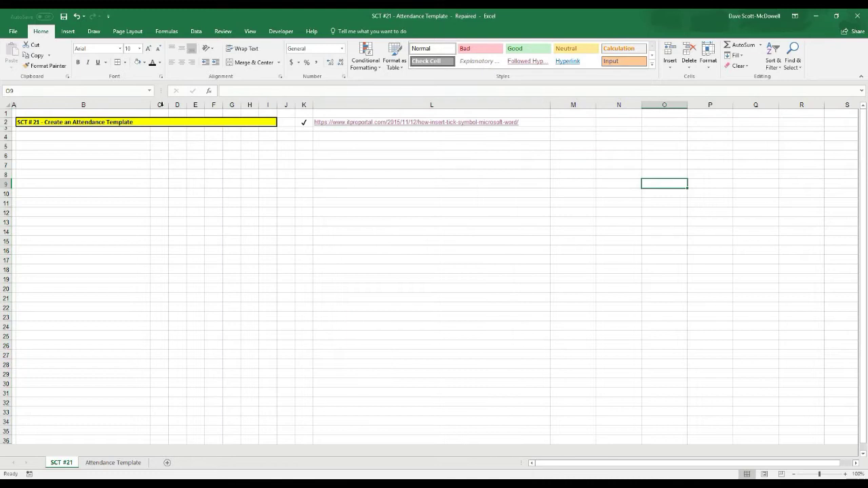
{"action": "left_click_drag", "start_coordinate": [159, 105], "coordinate": [297, 104]}
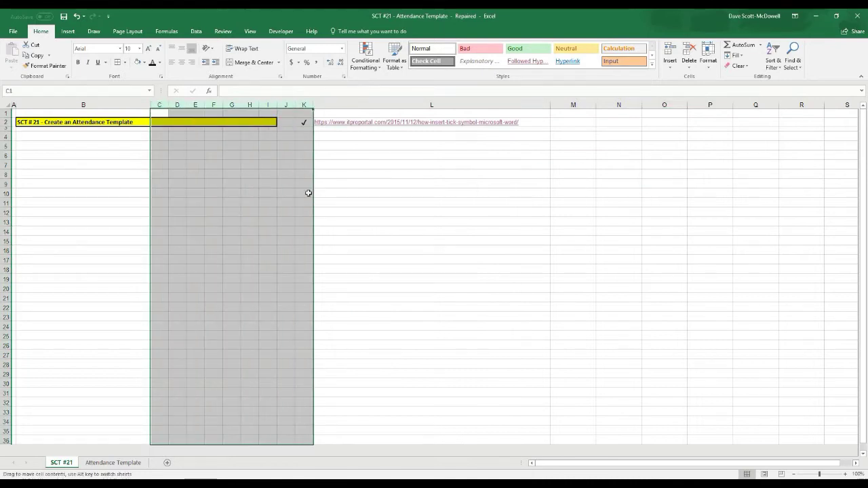
{"action": "left_click", "coordinate": [195, 164]}
On SCT #21, select the tick mark in K2 and follow the tick-symbol article link in L2
{"action": "left_click", "coordinate": [43, 135]}
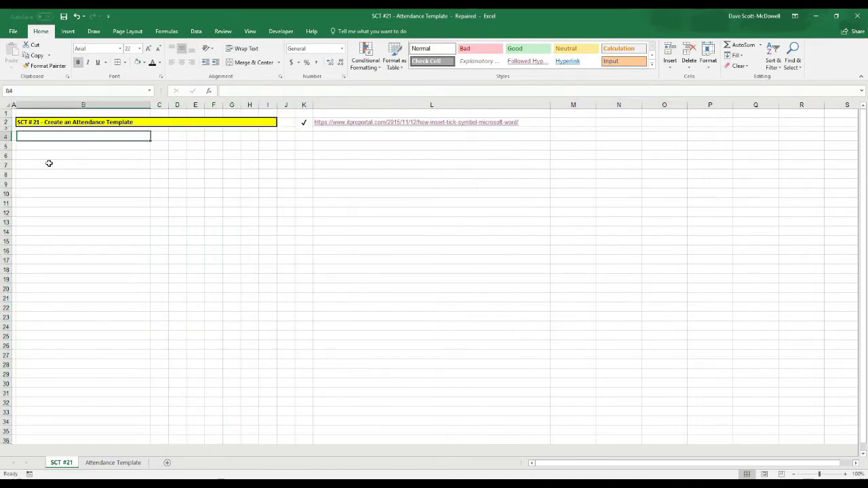
{"action": "left_click", "coordinate": [86, 223]}
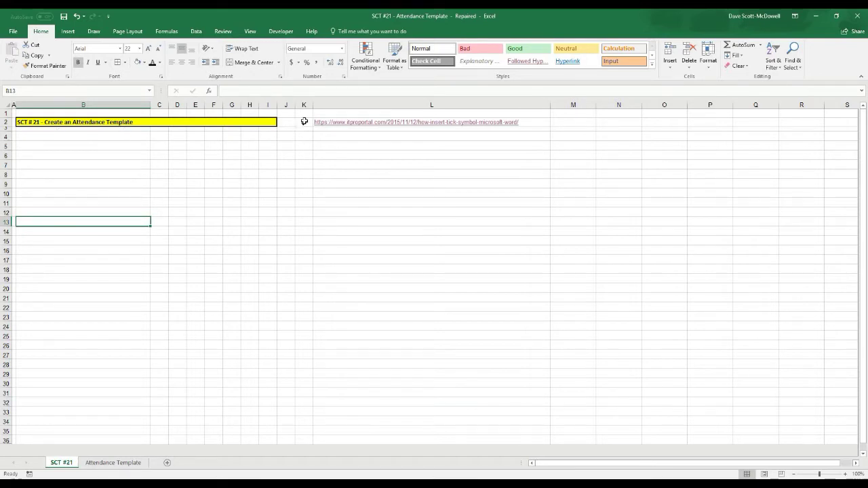
{"action": "left_click", "coordinate": [303, 155]}
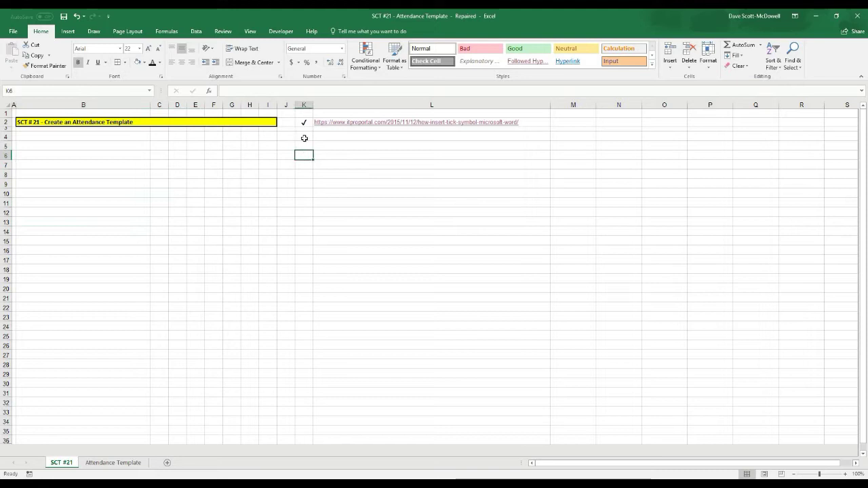
{"action": "left_click", "coordinate": [302, 124]}
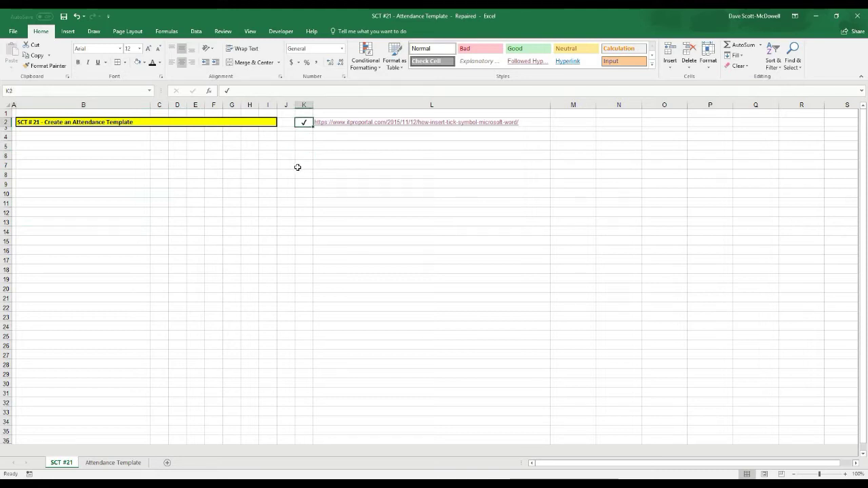
{"action": "left_click", "coordinate": [269, 156]}
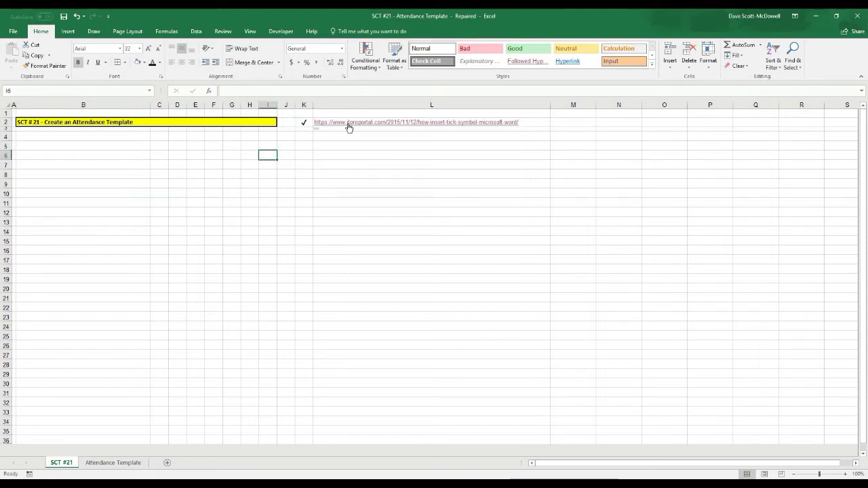
{"action": "left_click", "coordinate": [349, 127]}
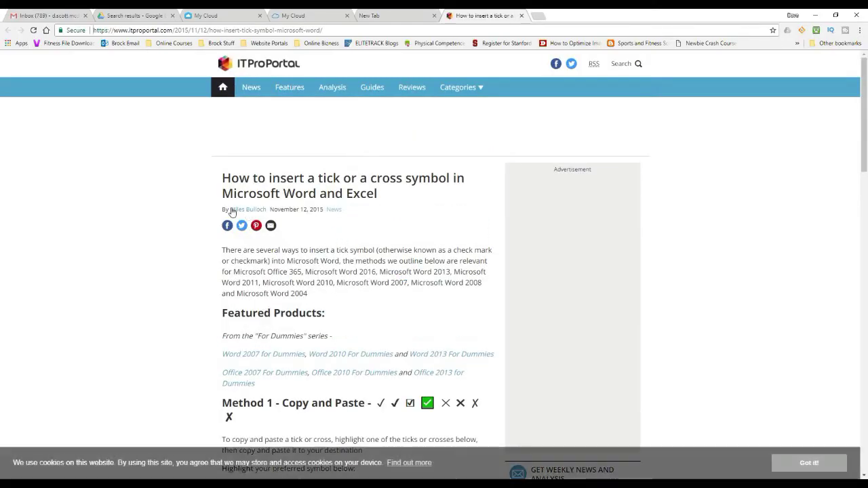
Scroll to Method 1 in the ITProPortal article and select the heavy tick symbol
{"action": "scroll", "coordinate": [203, 206], "scroll_direction": "down", "scroll_amount": 3}
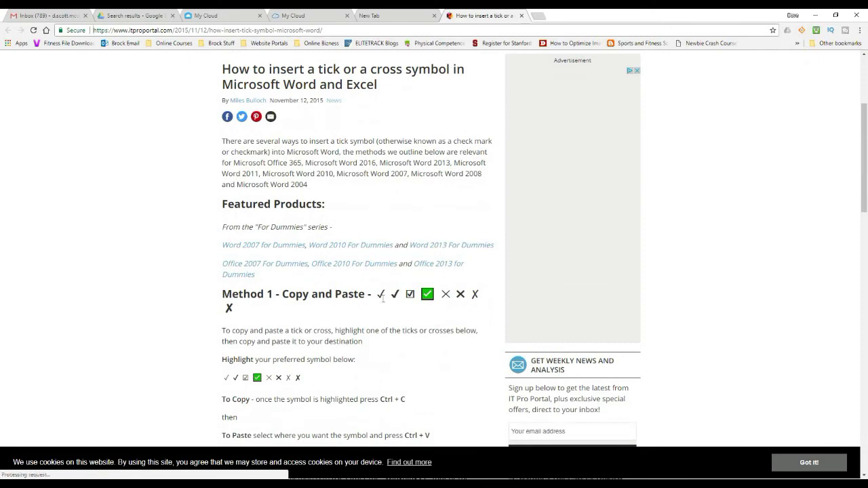
{"action": "scroll", "coordinate": [395, 254], "scroll_direction": "down", "scroll_amount": 1}
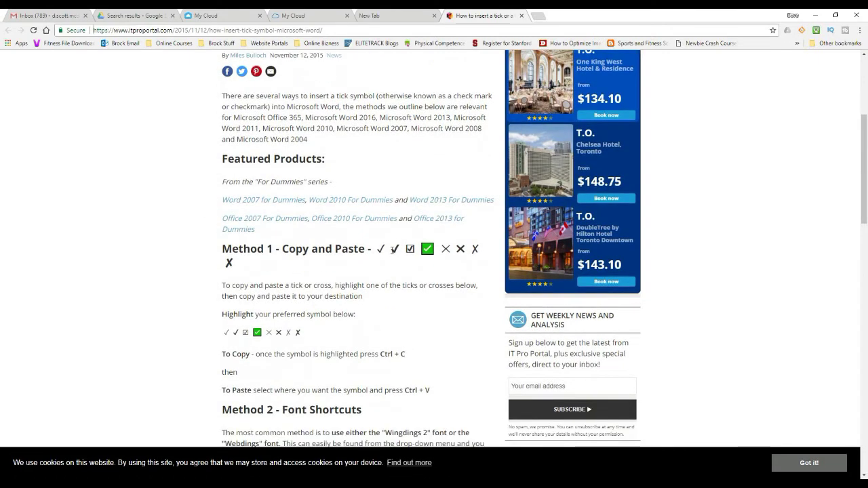
{"action": "double_click", "coordinate": [394, 250]}
{"action": "key", "text": "ctrl+c"}
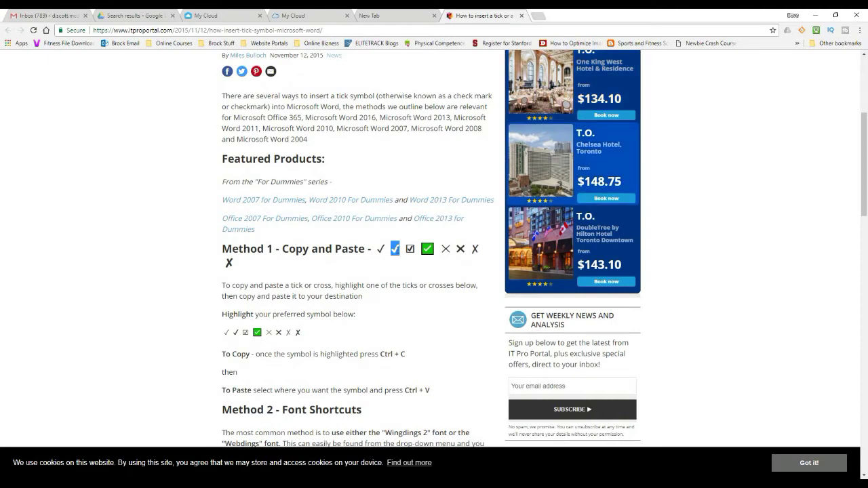
Paste the copied tick into N2, delete it again, and show the Attendance Template sheet
{"action": "key", "text": "alt+Tab"}
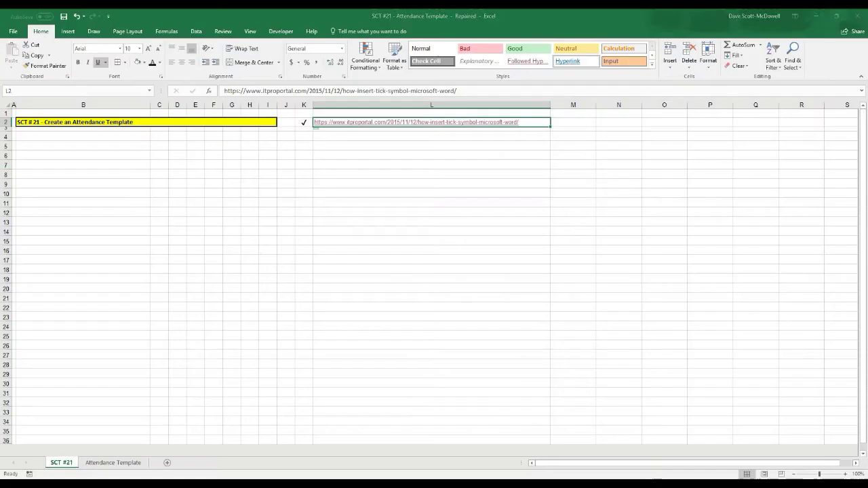
{"action": "left_click", "coordinate": [606, 125]}
{"action": "key", "text": "ctrl+v"}
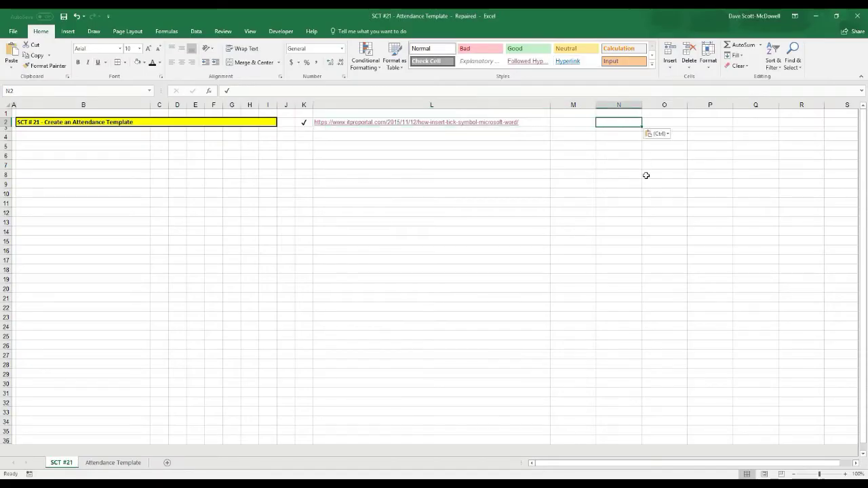
{"action": "left_click", "coordinate": [601, 221]}
{"action": "left_click", "coordinate": [614, 125]}
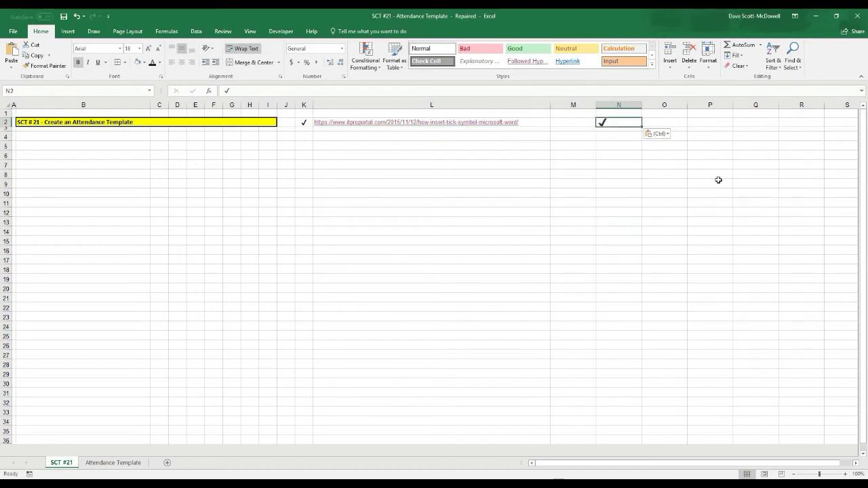
{"action": "left_click", "coordinate": [576, 178]}
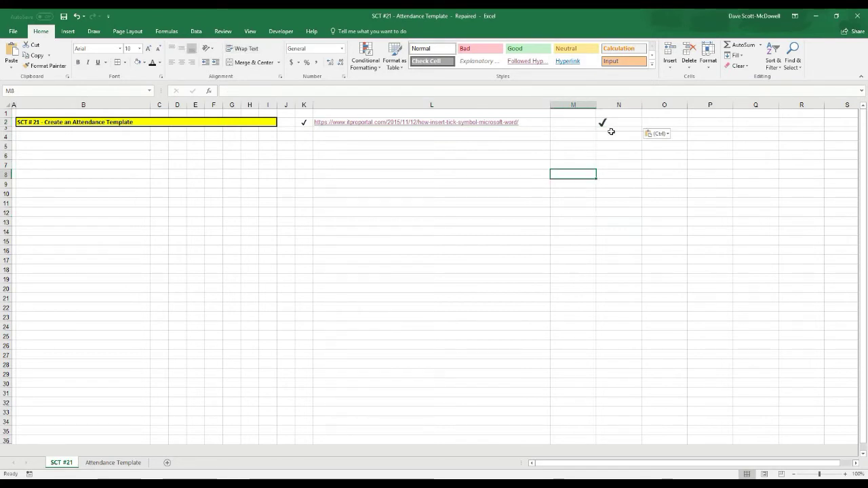
{"action": "left_click", "coordinate": [614, 125]}
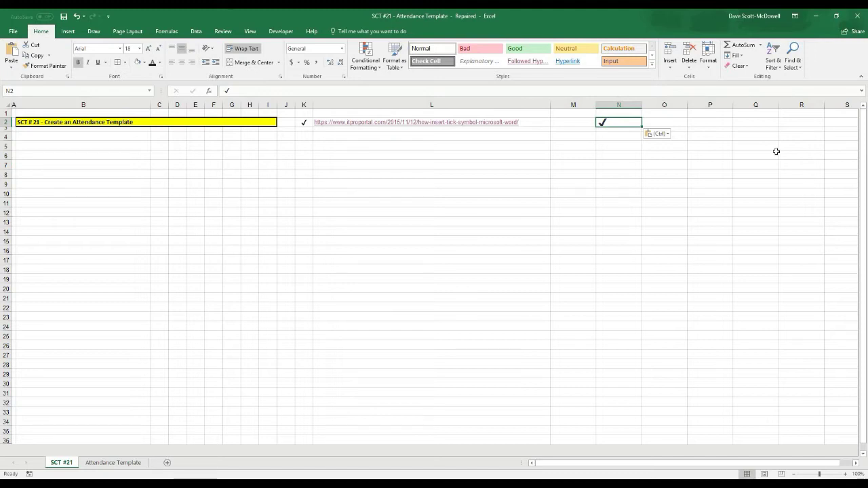
{"action": "key", "text": "Delete"}
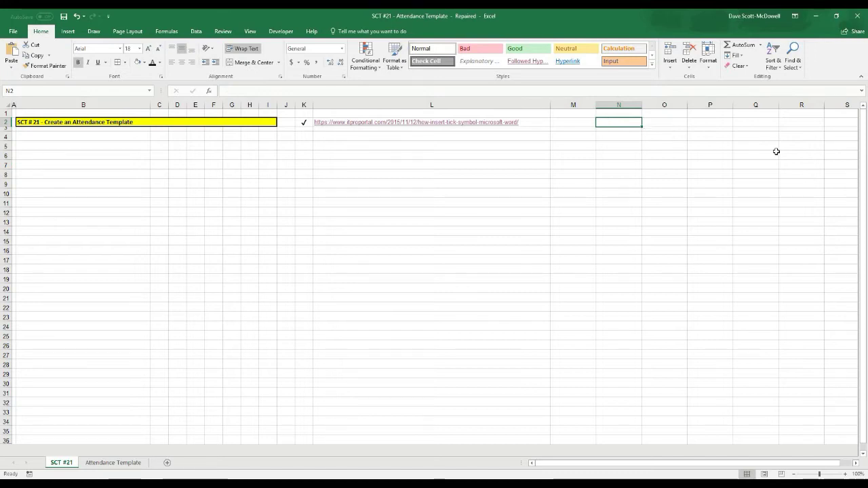
{"action": "left_click", "coordinate": [113, 463]}
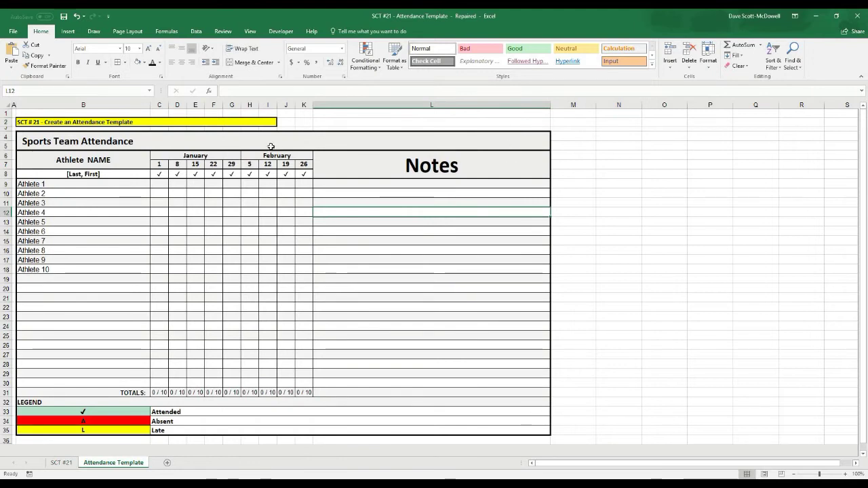
Give B4:L35 on SCT #21 a medium outline border, then compare against the Attendance Template title
{"action": "left_click", "coordinate": [62, 463]}
{"action": "left_click_drag", "start_coordinate": [27, 138], "coordinate": [401, 428]}
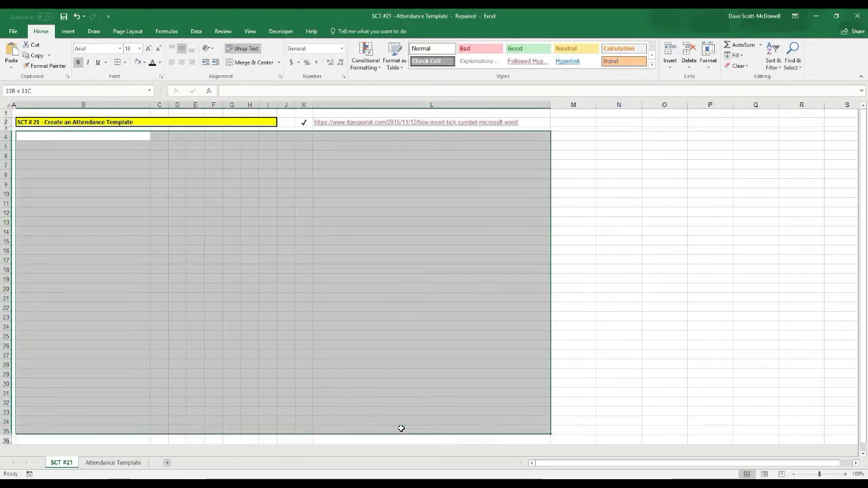
{"action": "left_click", "coordinate": [126, 63]}
{"action": "left_click", "coordinate": [143, 291]}
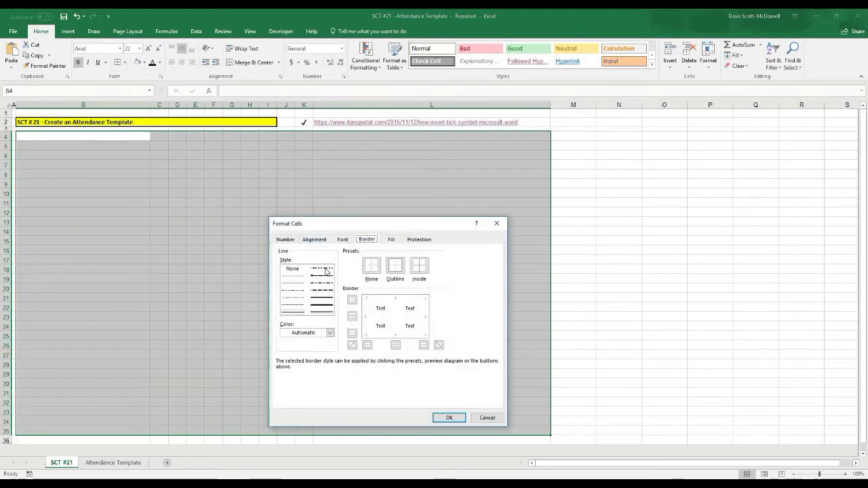
{"action": "left_click", "coordinate": [326, 308]}
{"action": "left_click", "coordinate": [366, 317]}
{"action": "left_click", "coordinate": [397, 299]}
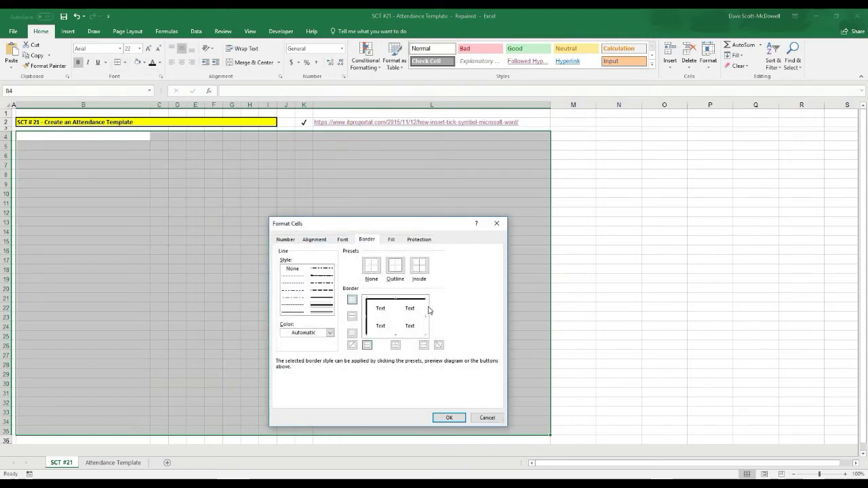
{"action": "left_click", "coordinate": [405, 342]}
{"action": "left_click", "coordinate": [449, 418]}
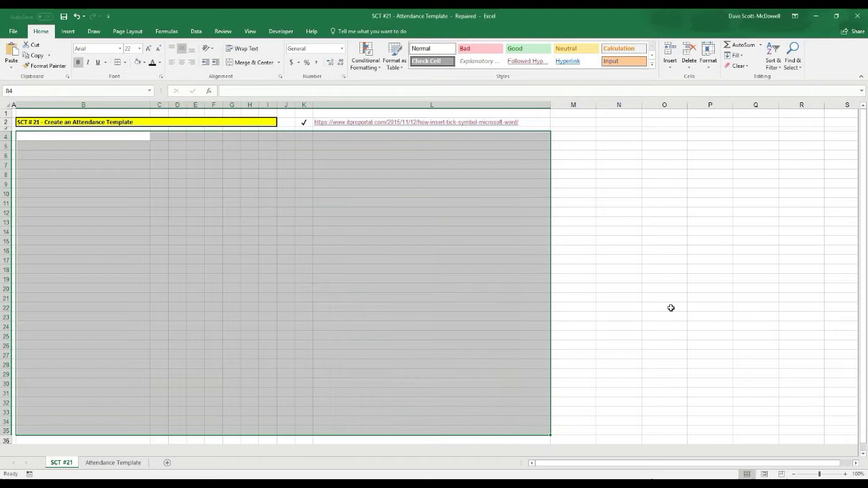
{"action": "left_click", "coordinate": [671, 307]}
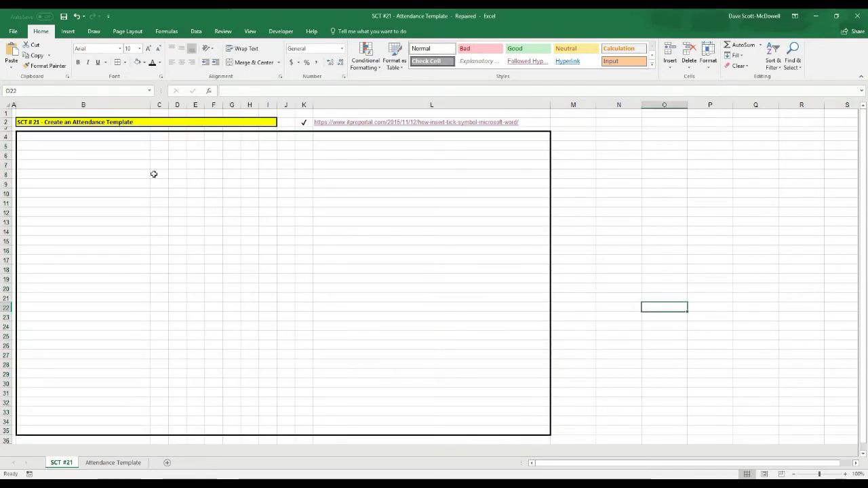
{"action": "left_click", "coordinate": [135, 463]}
{"action": "left_click", "coordinate": [359, 144]}
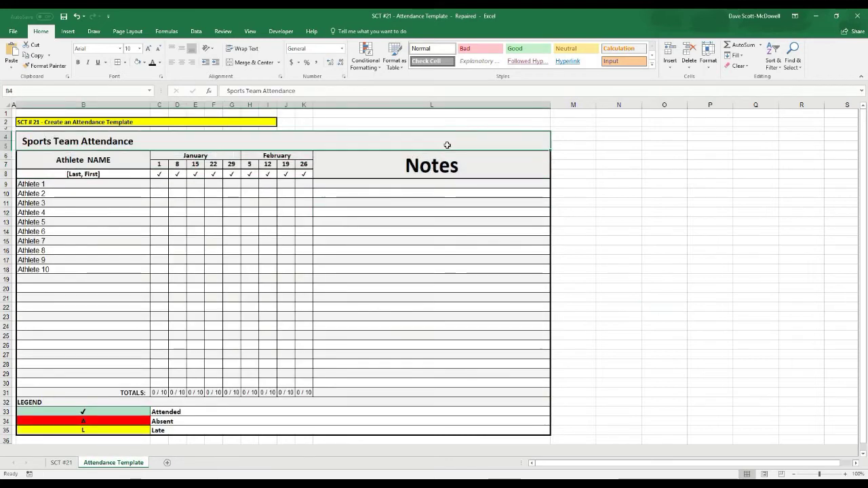
Merge and center B4:L5 into one title cell and pick a thick line in More Borders
{"action": "left_click", "coordinate": [61, 462]}
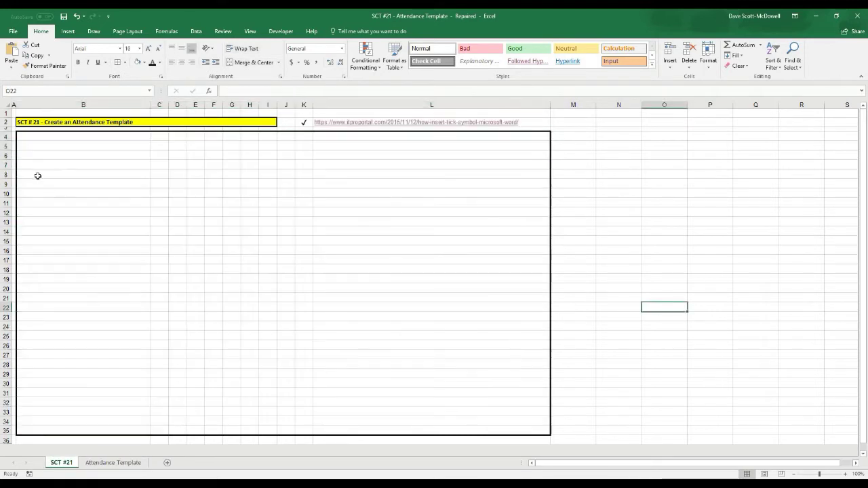
{"action": "left_click_drag", "start_coordinate": [29, 134], "coordinate": [28, 144]}
{"action": "left_click_drag", "start_coordinate": [246, 144], "coordinate": [359, 144]}
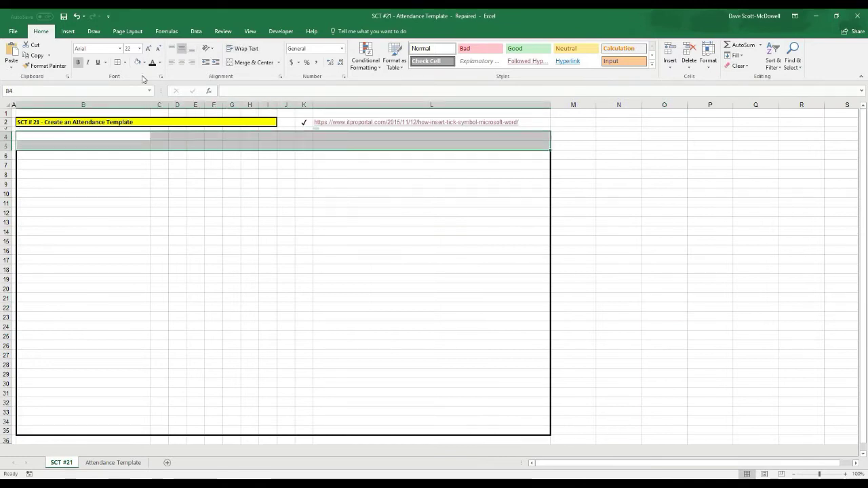
{"action": "left_click", "coordinate": [254, 62]}
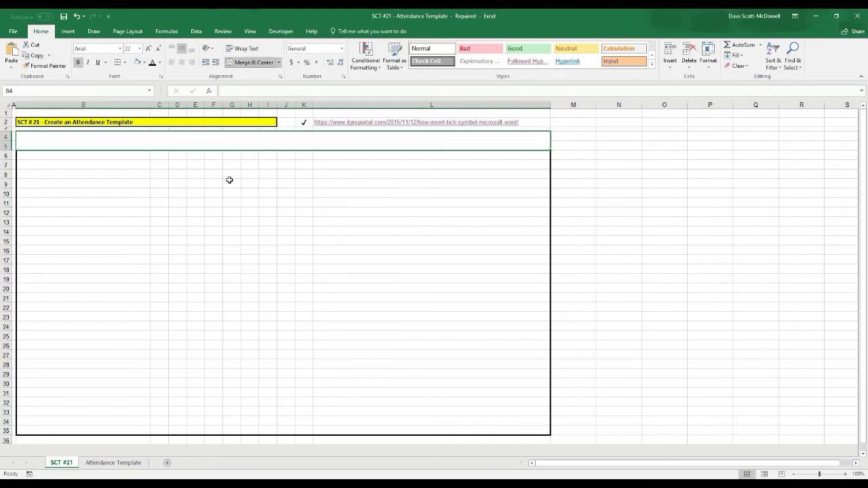
{"action": "left_click", "coordinate": [125, 62]}
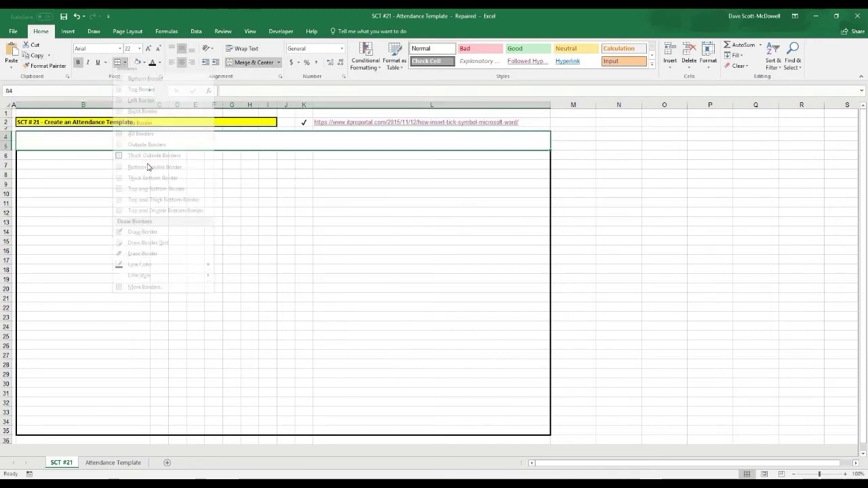
{"action": "left_click", "coordinate": [142, 294]}
{"action": "left_click", "coordinate": [325, 300]}
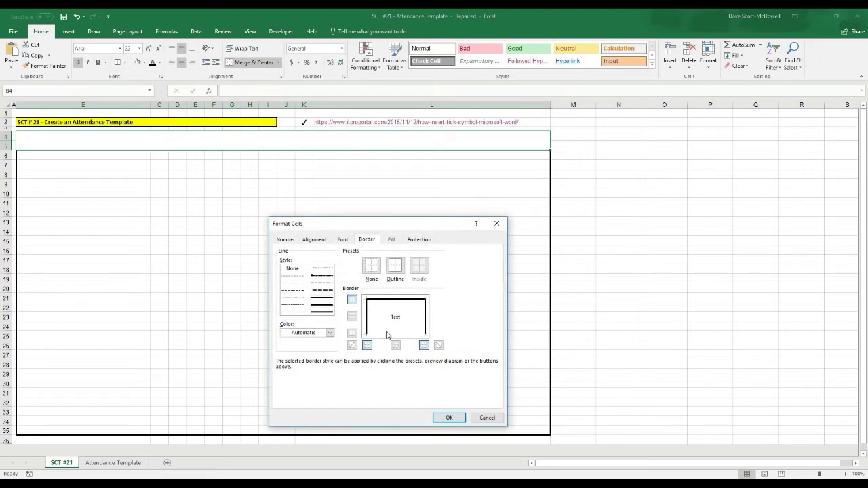
Apply the thick border to the title cell and enter TEAM ATTENDANCE TEMPLATE
{"action": "left_click", "coordinate": [390, 335]}
{"action": "left_click", "coordinate": [449, 417]}
{"action": "left_click", "coordinate": [213, 269]}
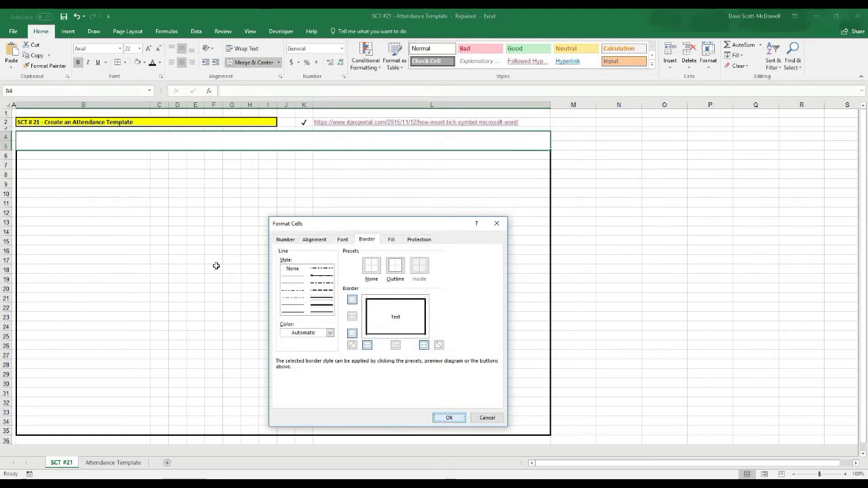
{"action": "left_click", "coordinate": [135, 142]}
{"action": "type", "text": "TEAM A"}
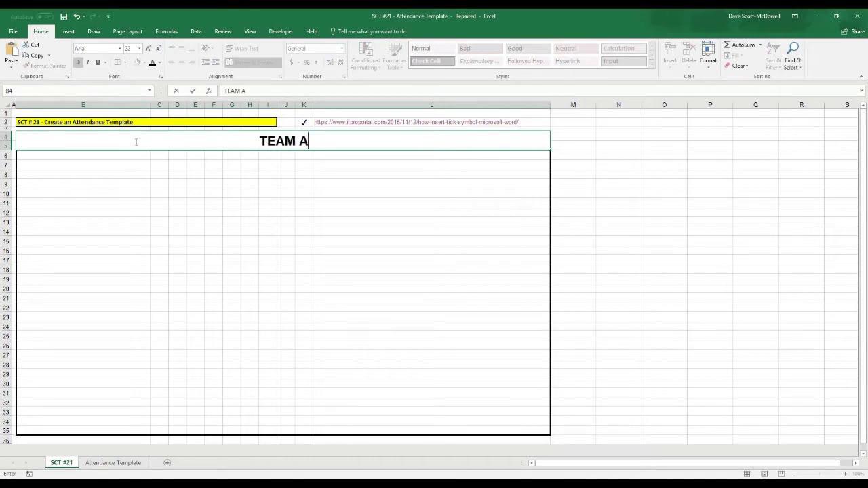
{"action": "type", "text": "TTENDANCE TE"}
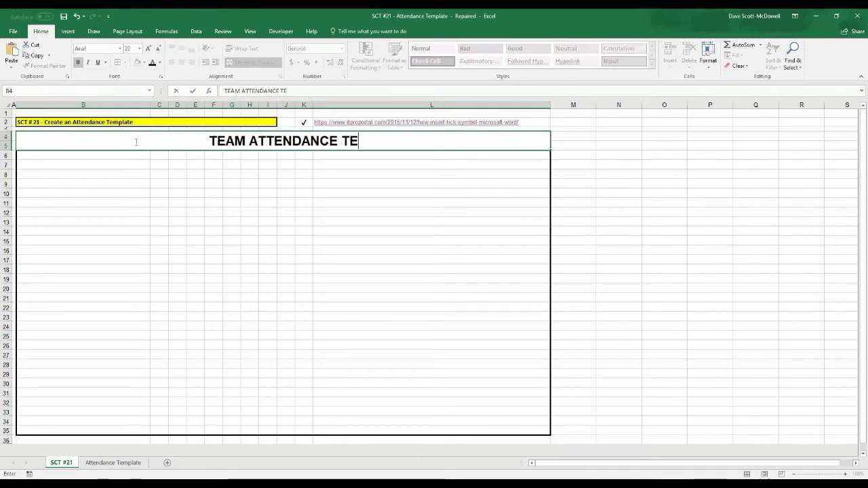
{"action": "type", "text": "MPLATE"}
{"action": "key", "text": "Return"}
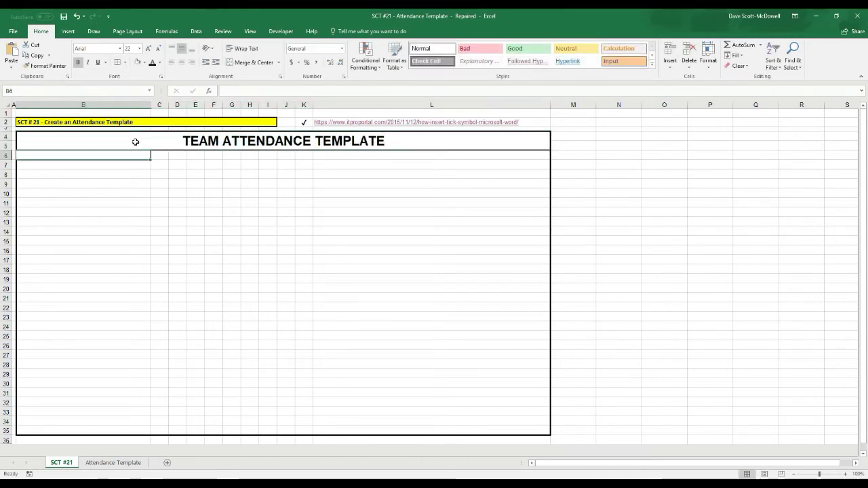
Left-align the title and settle its font size at 22 pt
{"action": "left_click", "coordinate": [135, 142]}
{"action": "left_click", "coordinate": [172, 62]}
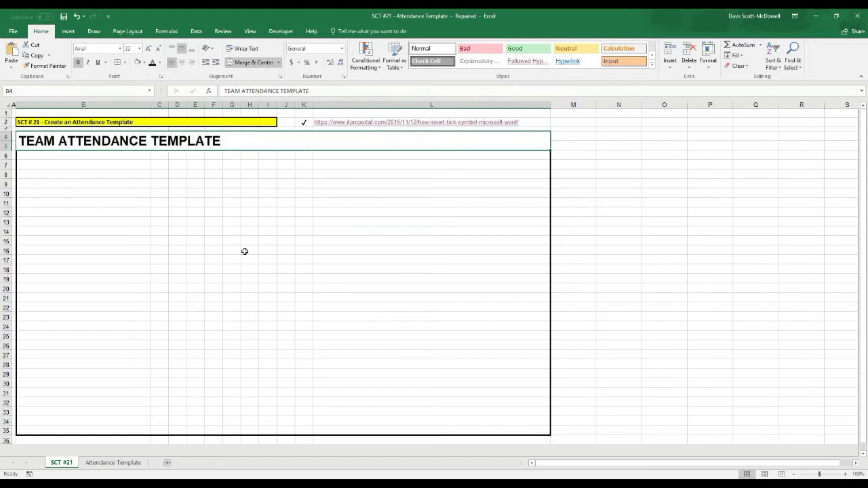
{"action": "left_click", "coordinate": [246, 241]}
{"action": "left_click", "coordinate": [234, 320]}
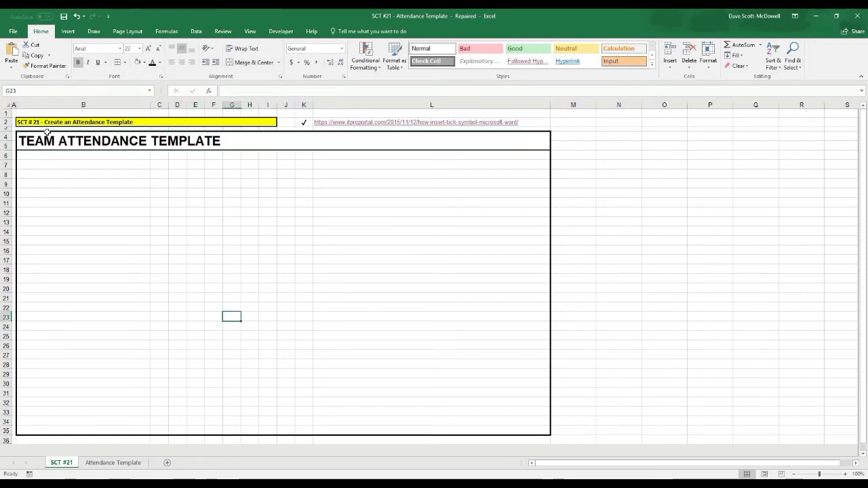
{"action": "left_click", "coordinate": [49, 139]}
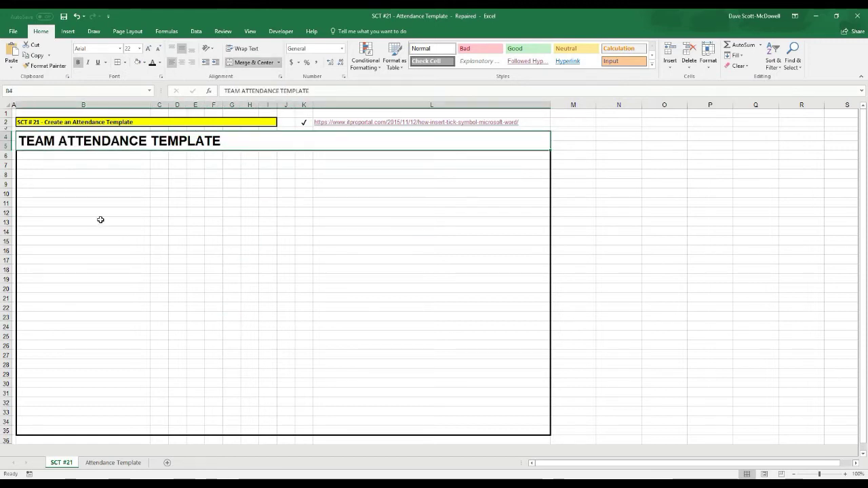
{"action": "left_click", "coordinate": [148, 49]}
{"action": "left_click", "coordinate": [149, 49]}
{"action": "left_click", "coordinate": [148, 49]}
{"action": "left_click", "coordinate": [158, 49]}
{"action": "left_click", "coordinate": [158, 50]}
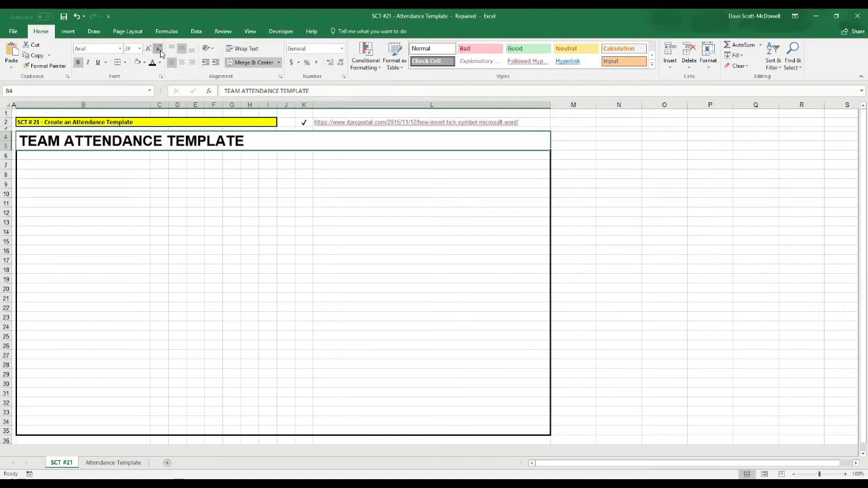
{"action": "left_click", "coordinate": [158, 50]}
{"action": "left_click", "coordinate": [198, 258]}
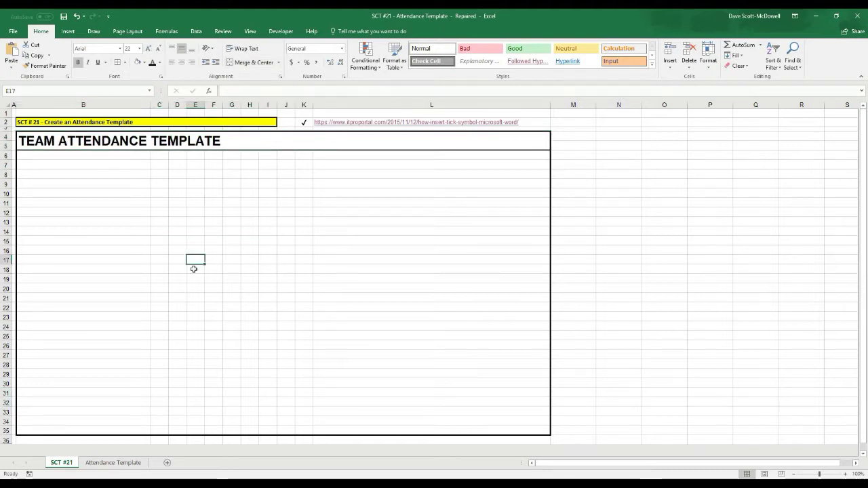
Merge B6 and B7 on the SCT #21 sheet into one header cell
{"action": "left_click", "coordinate": [108, 463]}
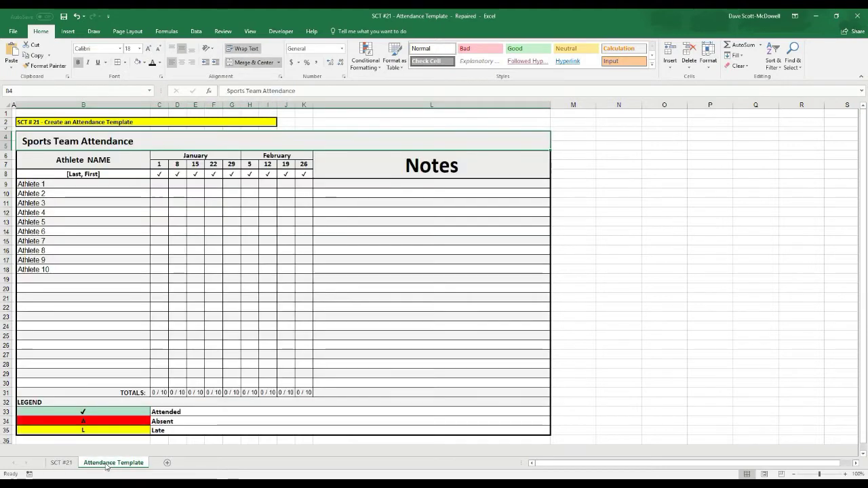
{"action": "left_click", "coordinate": [61, 463]}
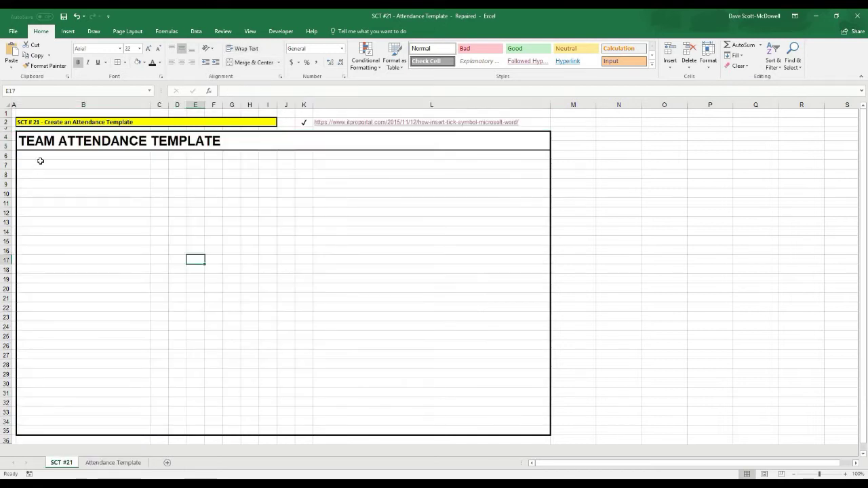
{"action": "left_click_drag", "start_coordinate": [42, 158], "coordinate": [42, 166]}
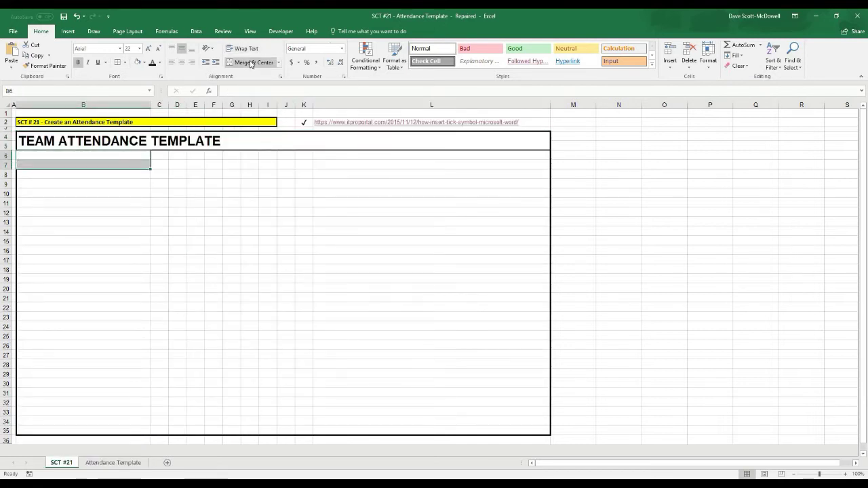
{"action": "left_click", "coordinate": [251, 63]}
{"action": "left_click", "coordinate": [226, 208]}
Add solid bottom and right borders to B6:B8
{"action": "left_click", "coordinate": [38, 173]}
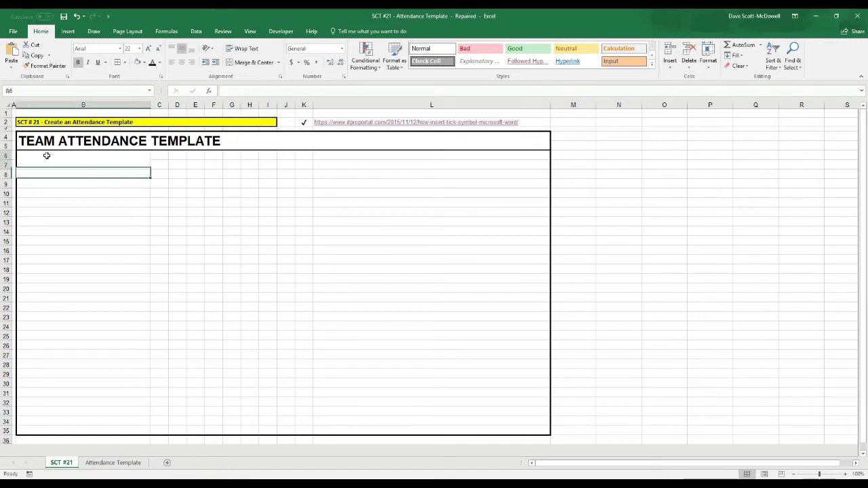
{"action": "left_click_drag", "start_coordinate": [46, 155], "coordinate": [47, 174]}
{"action": "left_click", "coordinate": [125, 62]}
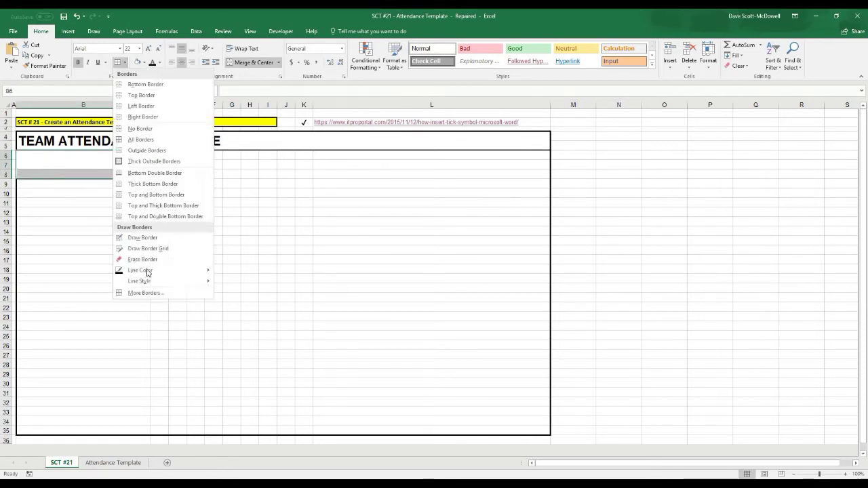
{"action": "left_click", "coordinate": [146, 293]}
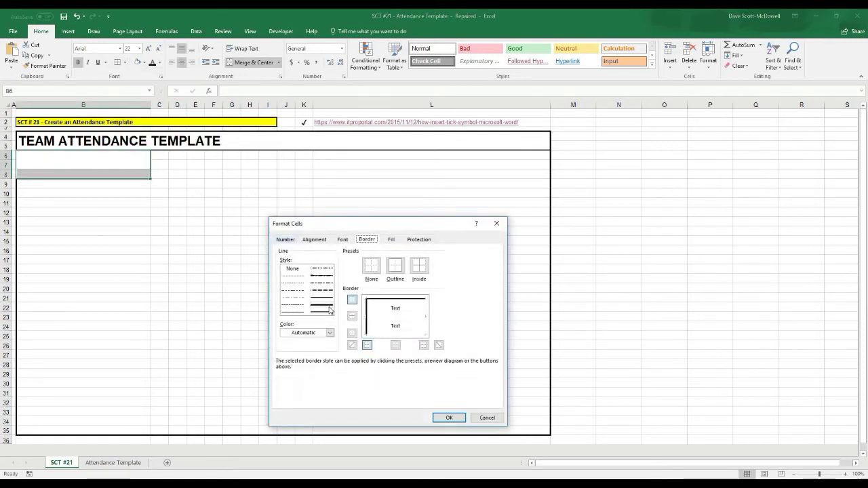
{"action": "left_click", "coordinate": [327, 299]}
{"action": "left_click", "coordinate": [411, 332]}
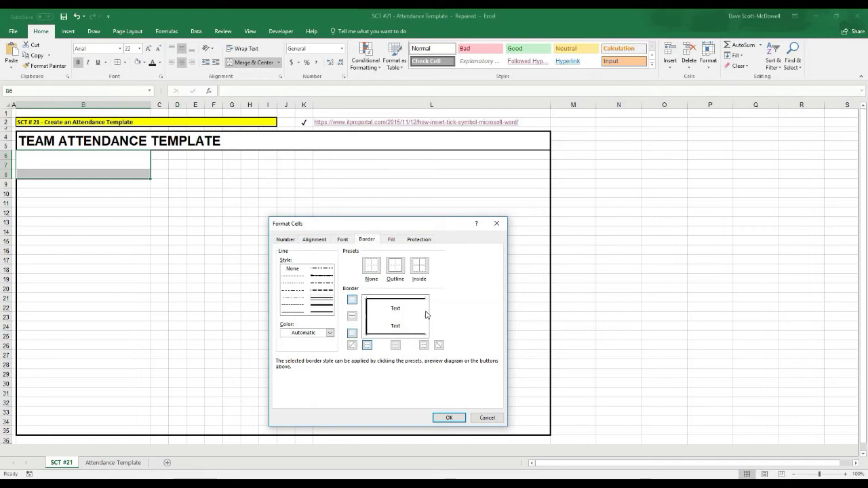
{"action": "left_click", "coordinate": [426, 315]}
{"action": "left_click", "coordinate": [449, 417]}
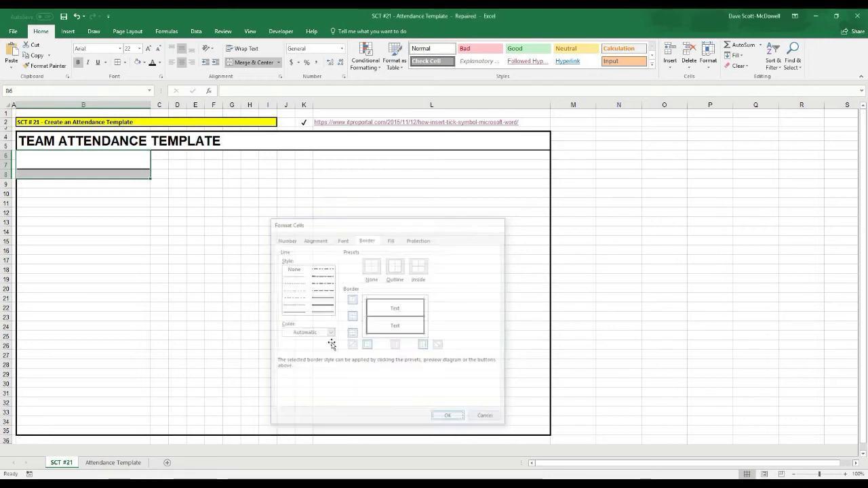
Enter the ATHLETE NAME heading and the [Last Name, First Name] placeholder below it
{"action": "type", "text": "ATHELTE N"}
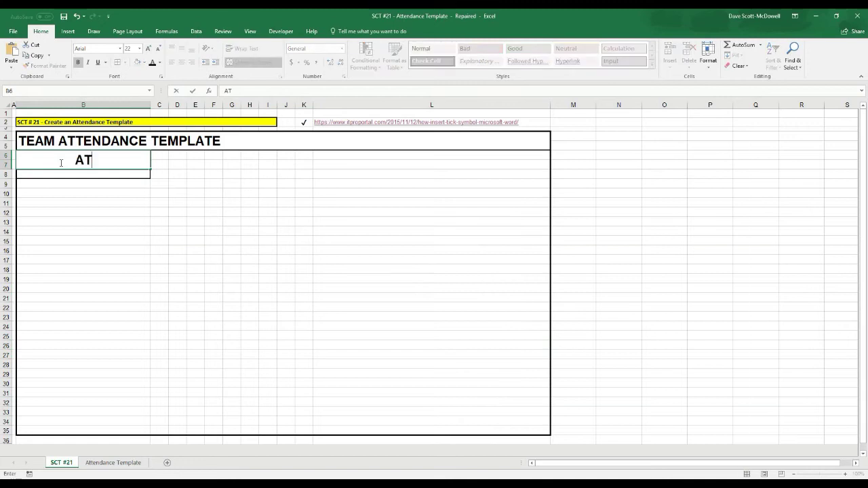
{"action": "key", "text": "BackSpace"}
{"action": "key", "text": "BackSpace"}
{"action": "key", "text": "BackSpace"}
{"action": "key", "text": "BackSpace"}
{"action": "key", "text": "BackSpace"}
{"action": "key", "text": "BackSpace"}
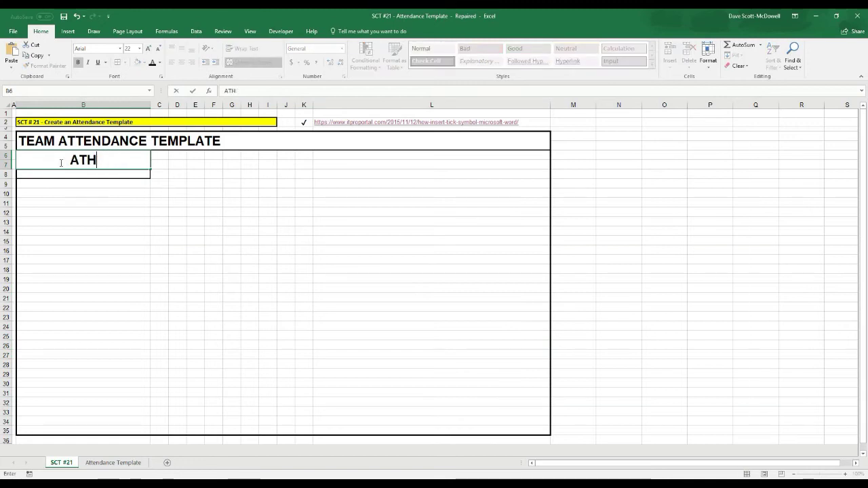
{"action": "type", "text": "LETE NAME"}
{"action": "key", "text": "Return"}
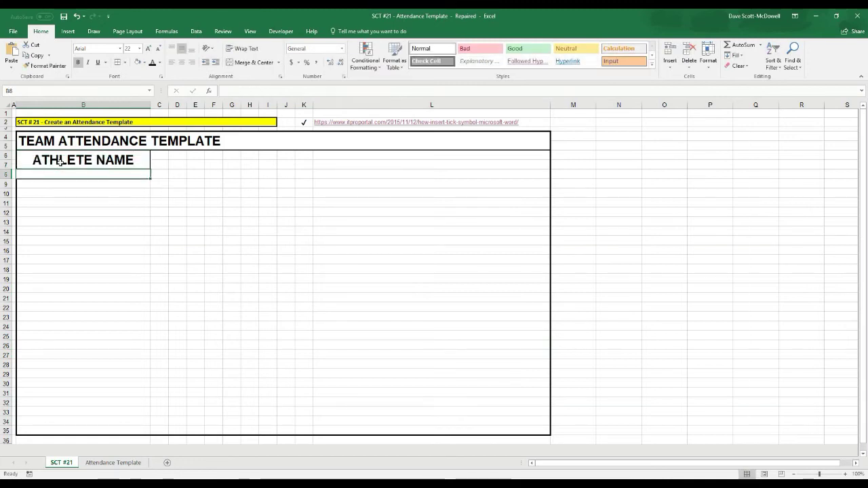
{"action": "type", "text": "[Last Nam"}
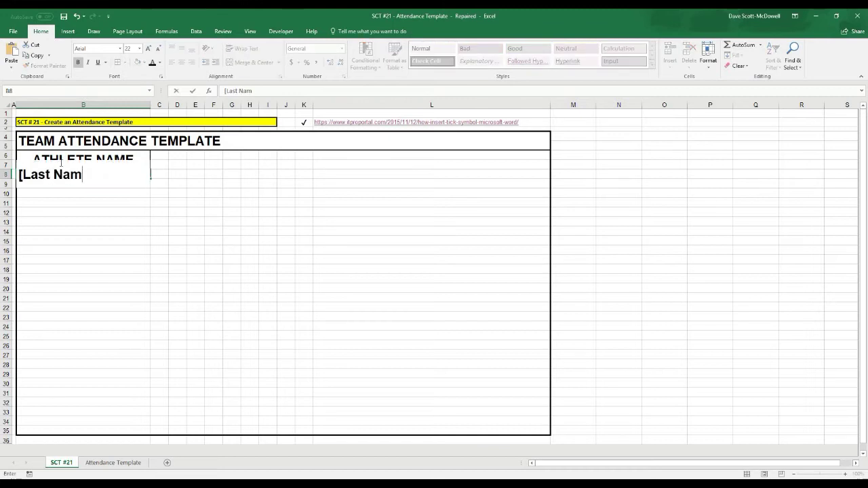
{"action": "type", "text": "e, First N"}
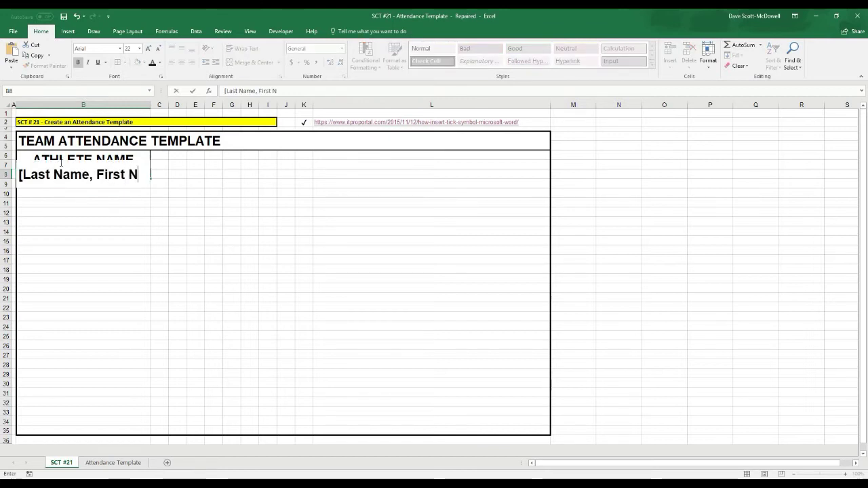
{"action": "type", "text": "ame"}
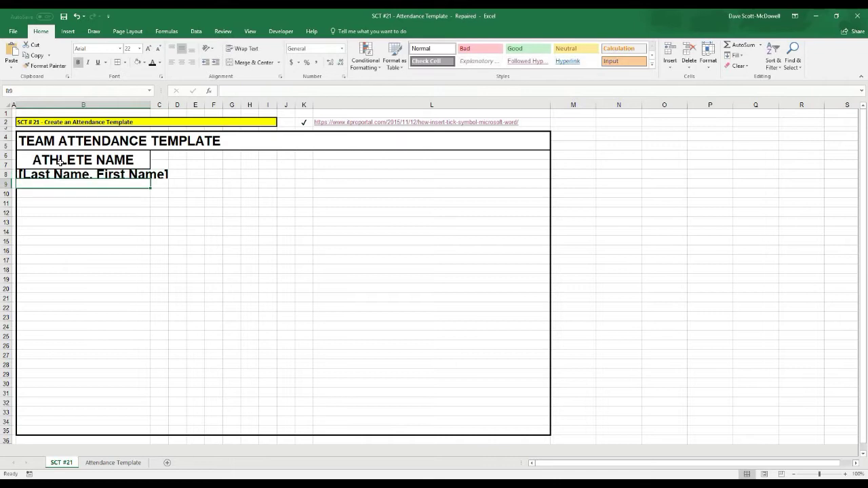
Shrink the B8 placeholder to 12 pt and center it
{"action": "left_click", "coordinate": [66, 175]}
{"action": "left_click", "coordinate": [157, 49]}
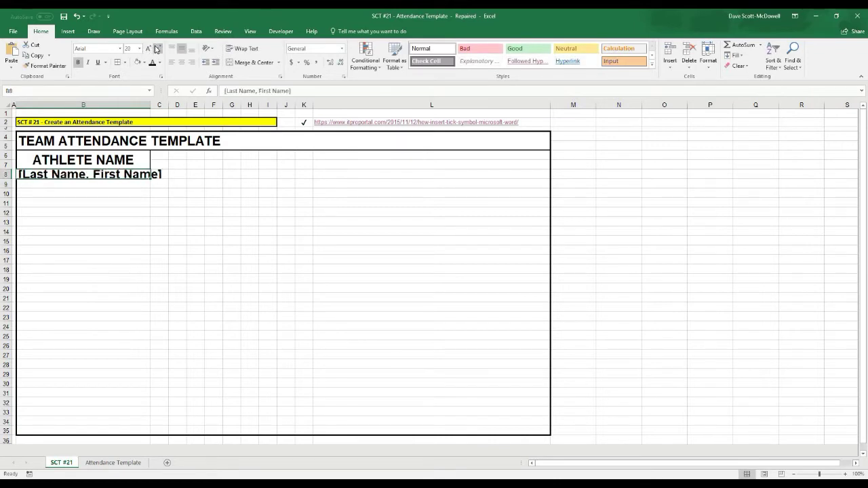
{"action": "left_click", "coordinate": [156, 49]}
{"action": "left_click", "coordinate": [157, 49]}
{"action": "left_click", "coordinate": [157, 49]}
{"action": "left_click", "coordinate": [157, 49]}
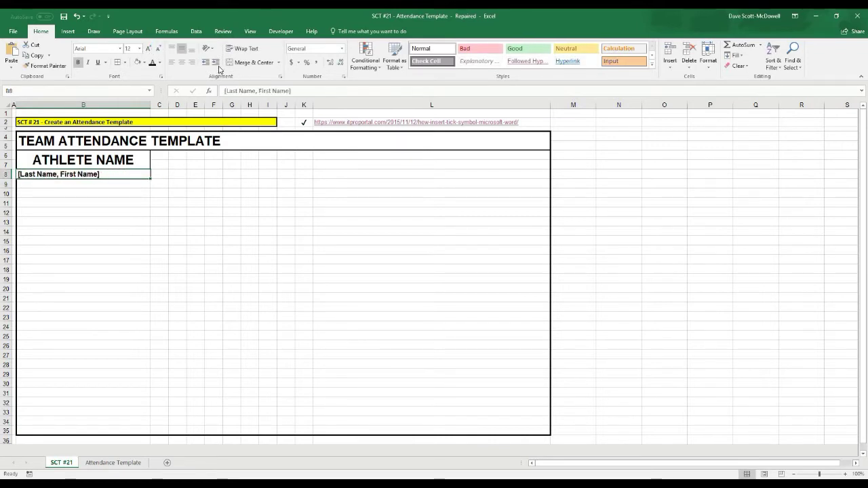
{"action": "left_click", "coordinate": [182, 62]}
{"action": "left_click", "coordinate": [232, 231]}
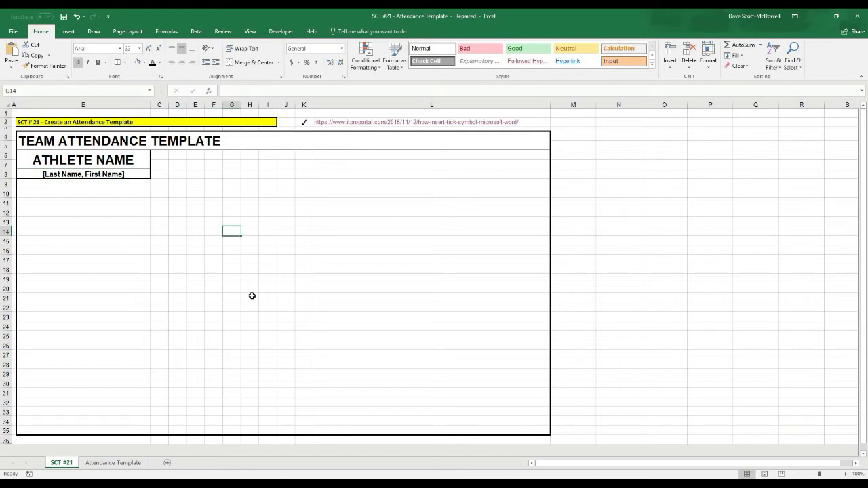
{"action": "left_click", "coordinate": [409, 252]}
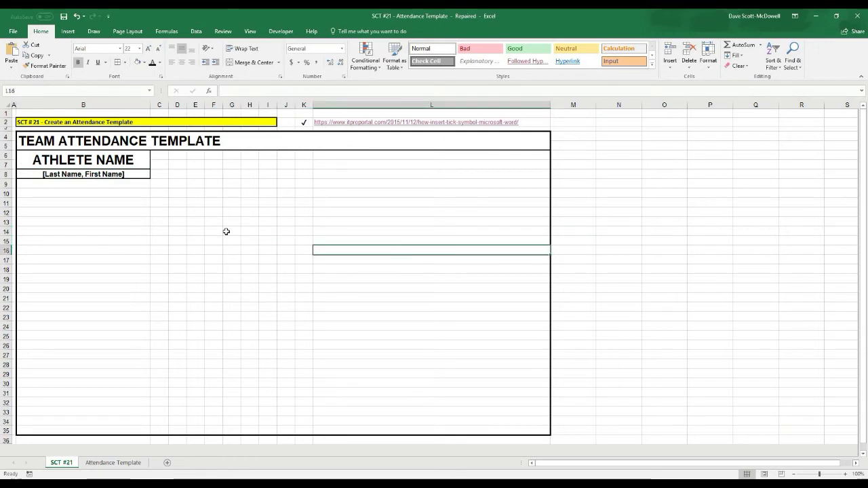
Merge C6:G6 and H6:K6 into two month heading cells
{"action": "left_click", "coordinate": [162, 157]}
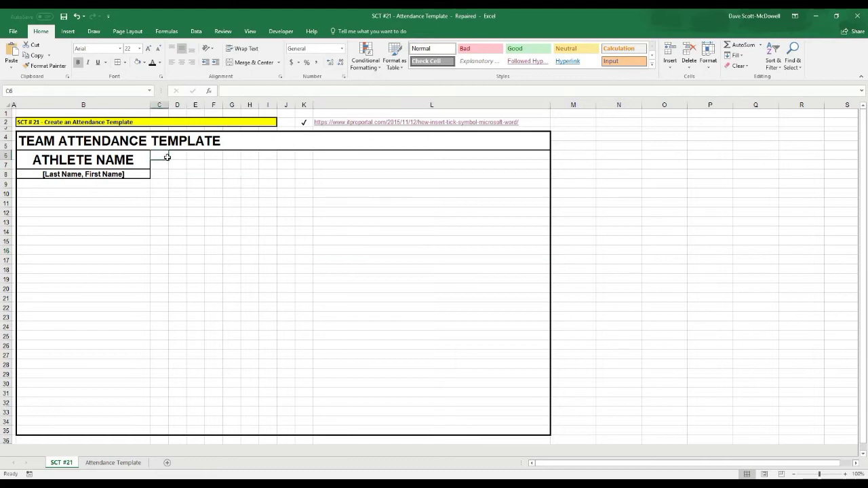
{"action": "left_click_drag", "start_coordinate": [167, 158], "coordinate": [239, 157]}
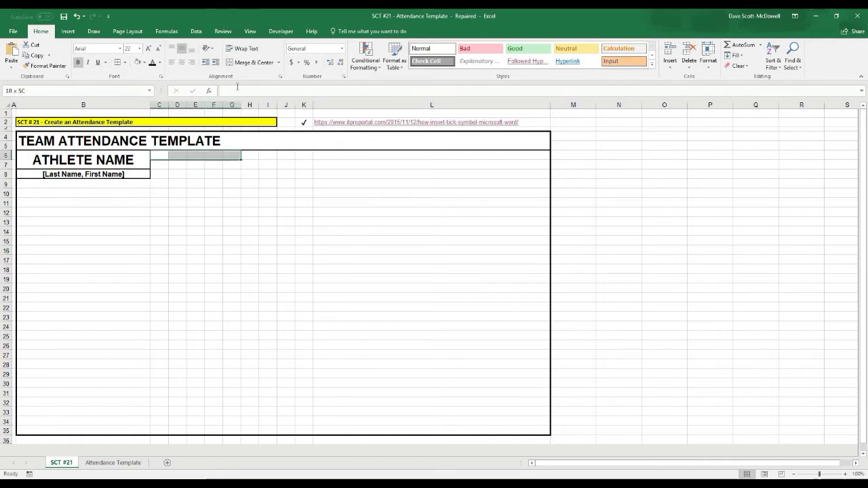
{"action": "left_click", "coordinate": [250, 156]}
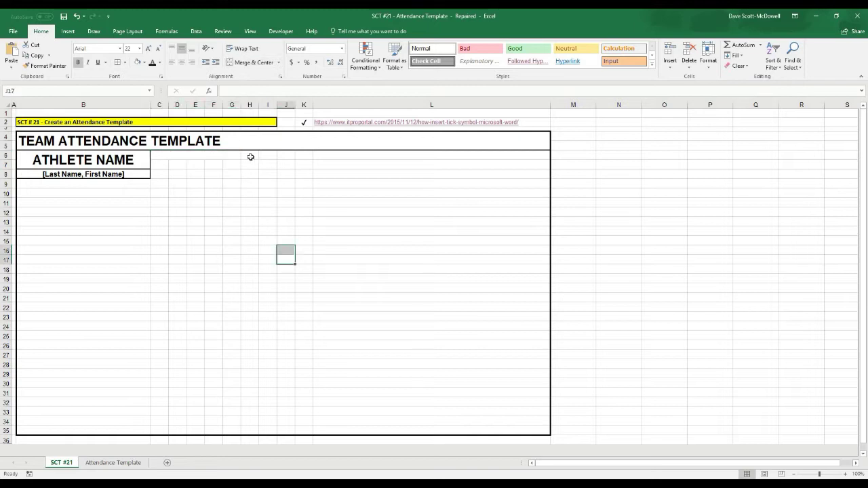
{"action": "left_click_drag", "start_coordinate": [260, 156], "coordinate": [309, 156]}
{"action": "left_click", "coordinate": [242, 62]}
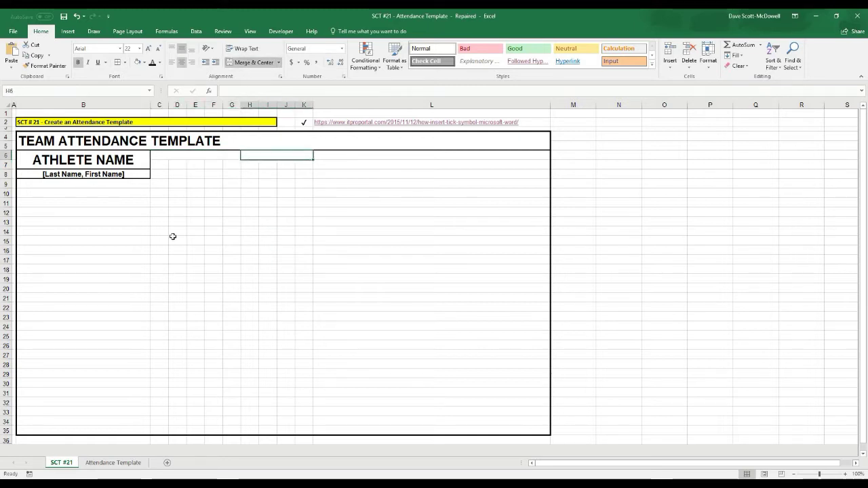
{"action": "left_click_drag", "start_coordinate": [177, 278], "coordinate": [177, 261]}
Enter January and February as the month headings
{"action": "left_click", "coordinate": [160, 156]}
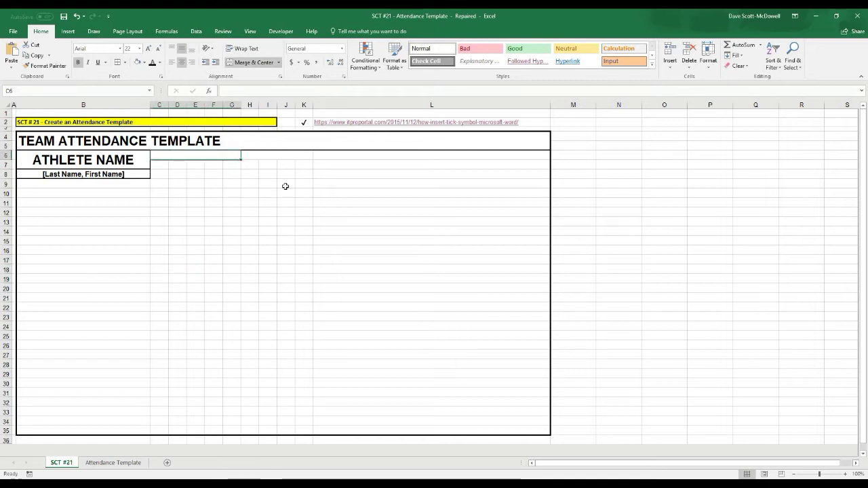
{"action": "type", "text": "January"}
{"action": "key", "text": "Tab"}
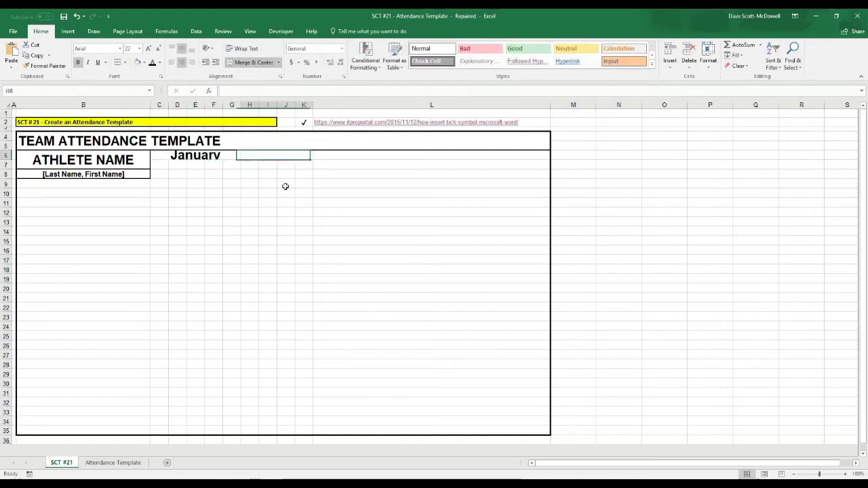
{"action": "type", "text": "Feb"}
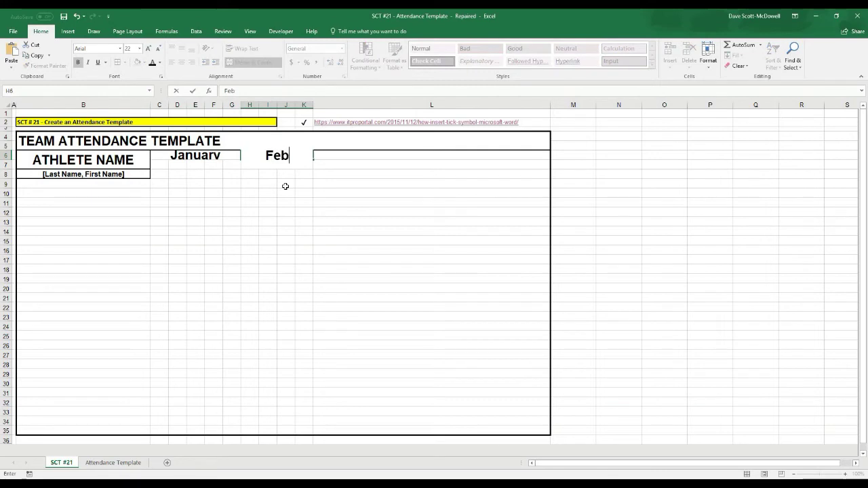
{"action": "type", "text": "ruary"}
{"action": "key", "text": "Return"}
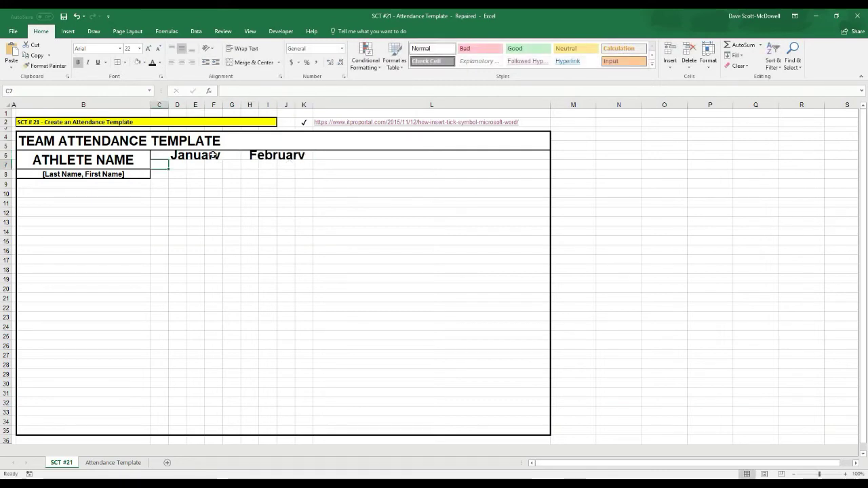
Reduce both month headings to 14 pt and remove their bold
{"action": "left_click", "coordinate": [214, 156]}
{"action": "left_click", "coordinate": [245, 156], "text": "shift"}
{"action": "left_click", "coordinate": [160, 49]}
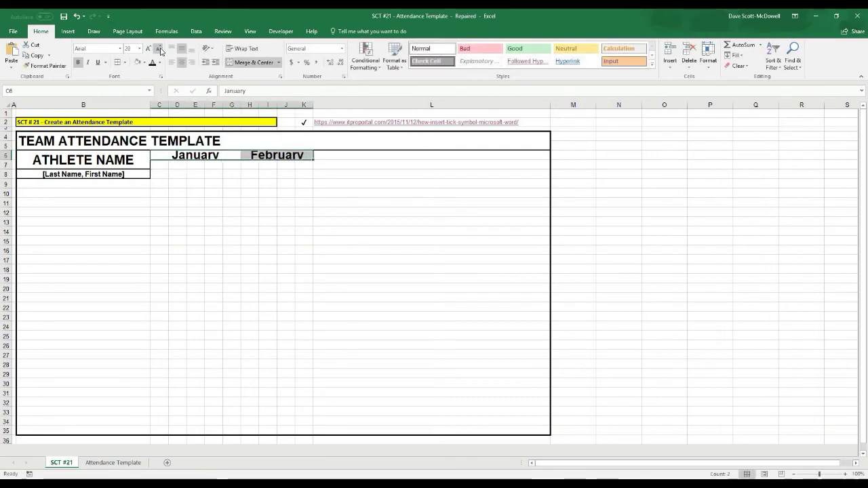
{"action": "left_click", "coordinate": [160, 49]}
{"action": "left_click", "coordinate": [159, 49]}
{"action": "left_click", "coordinate": [160, 50]}
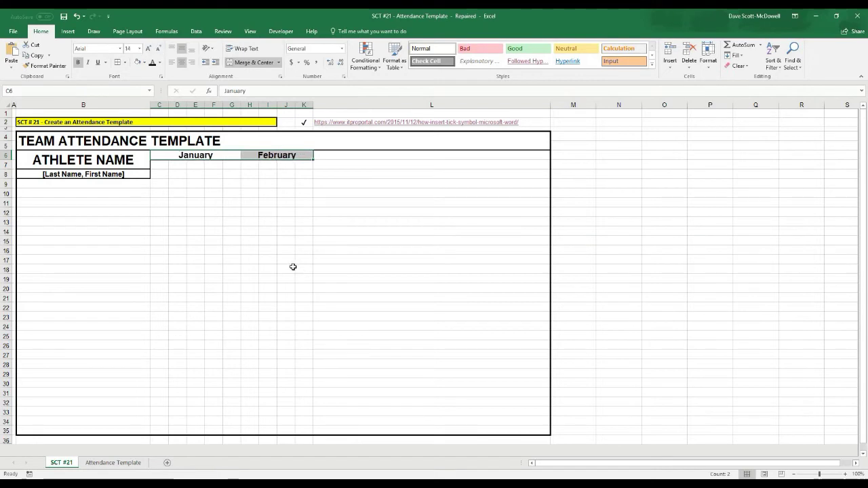
{"action": "left_click", "coordinate": [298, 275]}
{"action": "left_click_drag", "start_coordinate": [186, 155], "coordinate": [271, 155]}
{"action": "key", "text": "ctrl+b"}
{"action": "left_click", "coordinate": [248, 252]}
{"action": "left_click", "coordinate": [159, 165]}
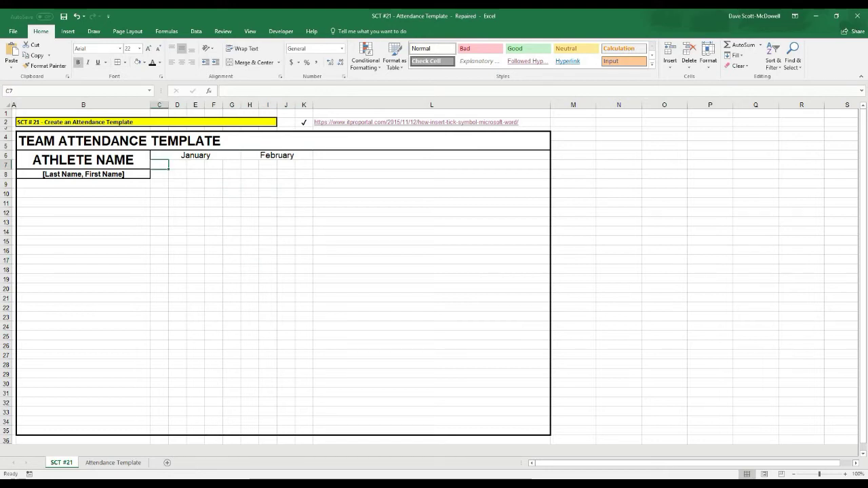
Check the calendar and enter the January dates 8, 15, 22, 29 in D7:G7
{"action": "left_click", "coordinate": [840, 484]}
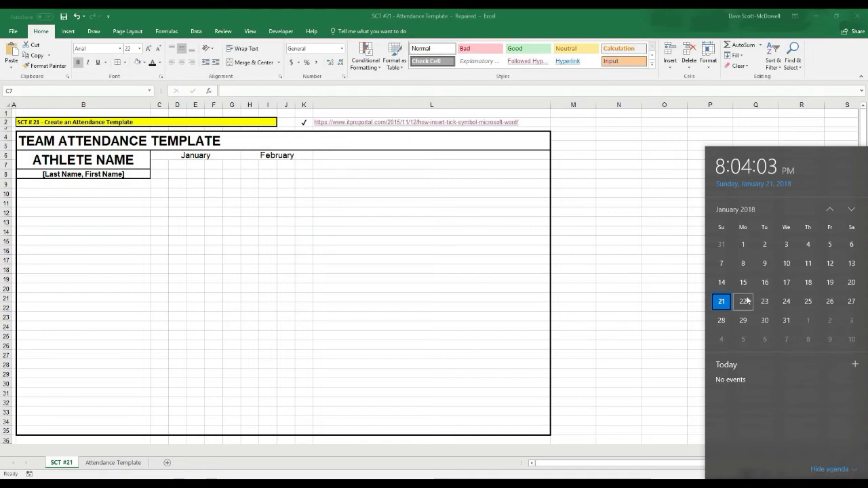
{"action": "left_click", "coordinate": [161, 165]}
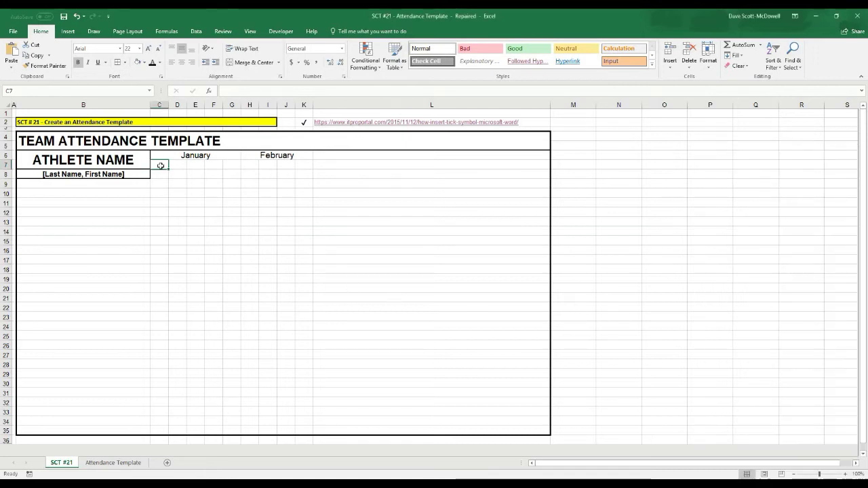
{"action": "key", "text": "Right"}
{"action": "type", "text": "8"}
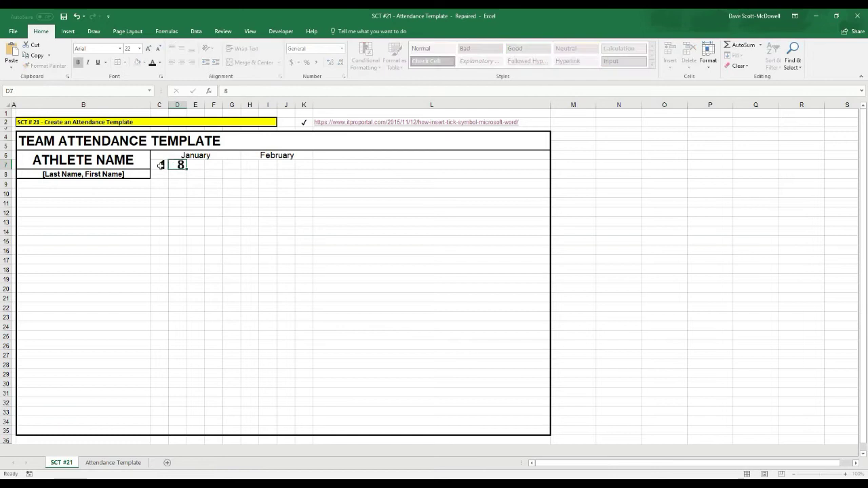
{"action": "key", "text": "Right"}
{"action": "type", "text": "15"}
{"action": "key", "text": "Right"}
{"action": "type", "text": "22"}
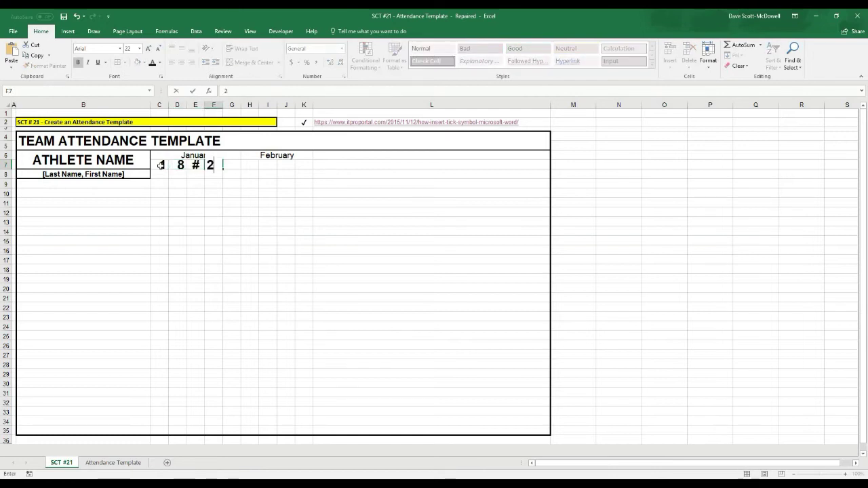
{"action": "key", "text": "Right"}
{"action": "type", "text": "29"}
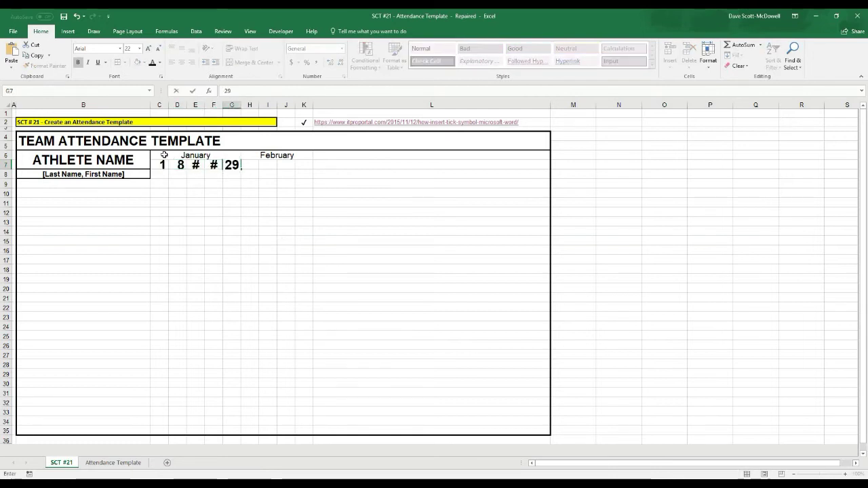
{"action": "left_click", "coordinate": [285, 233]}
Centre the January dates in C7:G7 and make their font smaller
{"action": "left_click_drag", "start_coordinate": [161, 165], "coordinate": [232, 165]}
{"action": "left_click", "coordinate": [181, 62]}
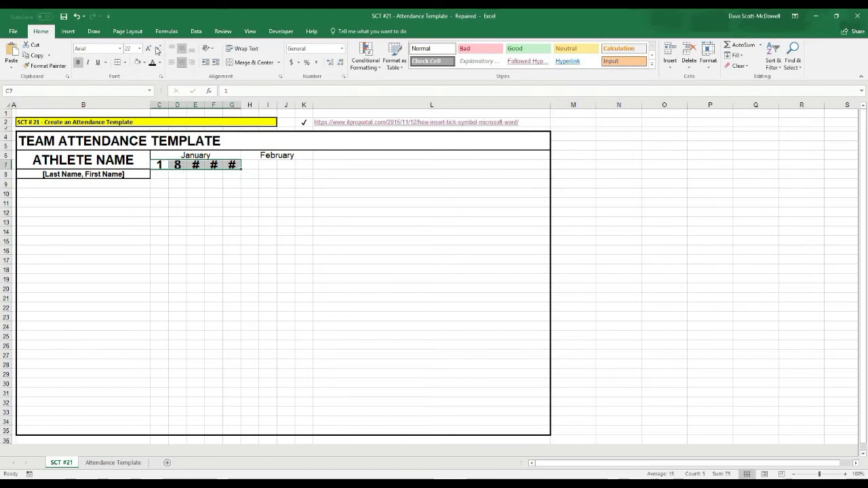
{"action": "left_click", "coordinate": [157, 49]}
{"action": "left_click", "coordinate": [156, 49]}
{"action": "left_click", "coordinate": [292, 306]}
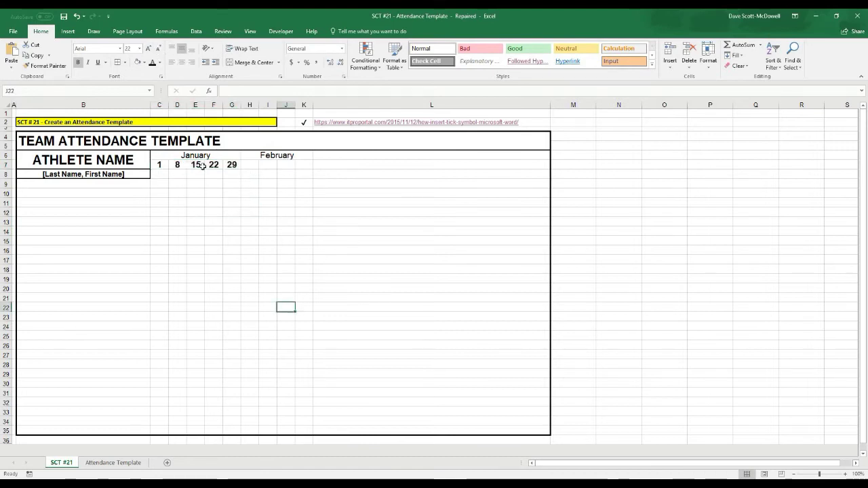
Look up February 2018 and enter the dates 5, 12, 19, 26 in H7:K7
{"action": "left_click", "coordinate": [246, 164]}
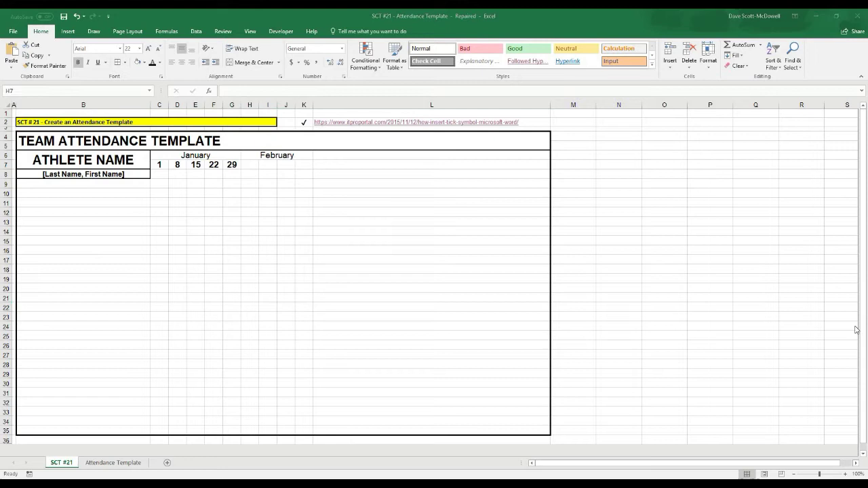
{"action": "key", "text": "super+alt+d"}
{"action": "left_click", "coordinate": [850, 213]}
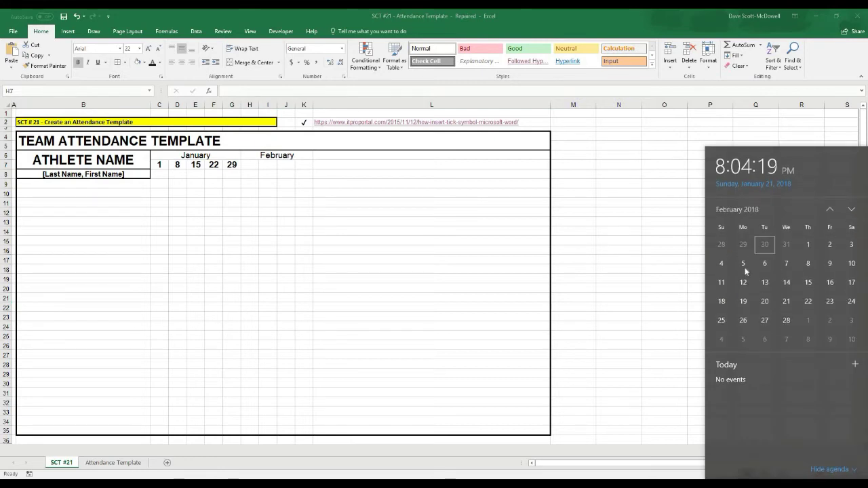
{"action": "left_click", "coordinate": [251, 164]}
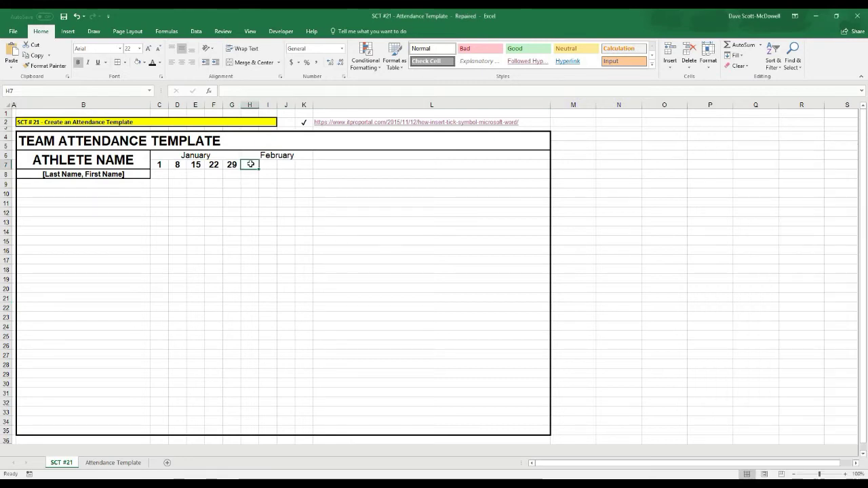
{"action": "type", "text": "5"}
{"action": "key", "text": "Tab"}
{"action": "type", "text": "12"}
{"action": "key", "text": "Tab"}
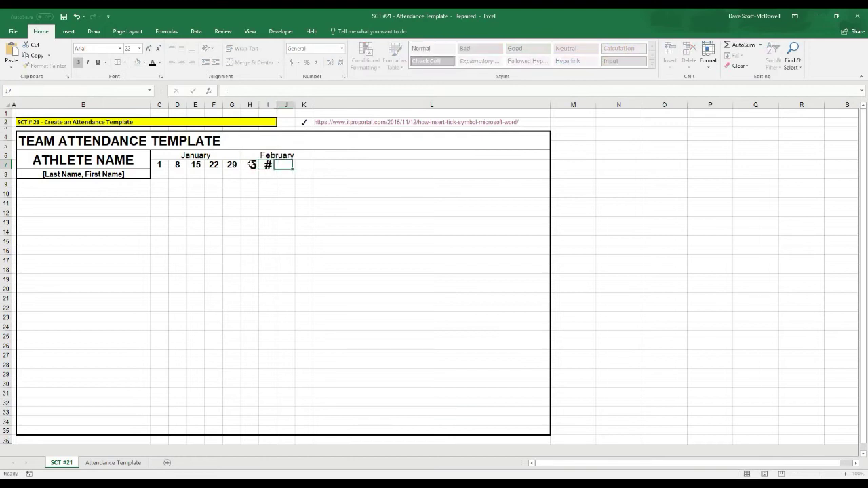
{"action": "type", "text": "19"}
{"action": "key", "text": "Tab"}
{"action": "type", "text": "2"}
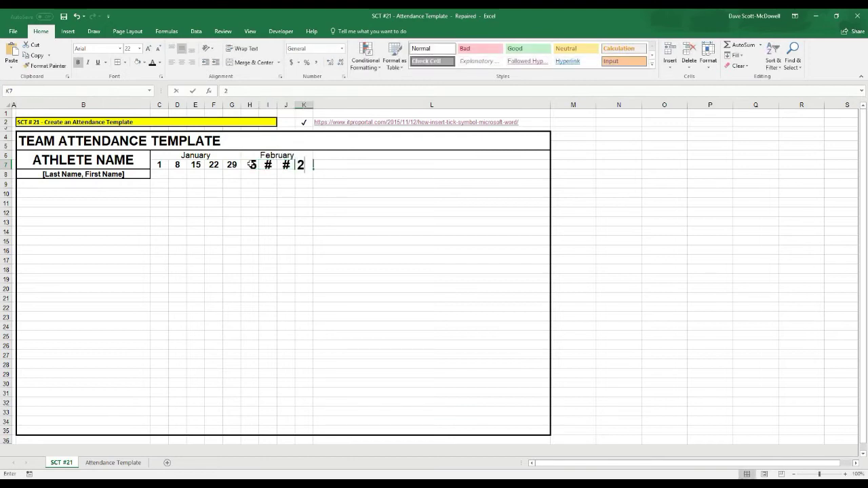
{"action": "type", "text": "6"}
{"action": "key", "text": "Return"}
Keep K7's date, shrink the row 7 dates to 14 pt and centre them
{"action": "left_click_drag", "start_coordinate": [307, 169], "coordinate": [158, 165]}
{"action": "left_click", "coordinate": [459, 273]}
{"action": "left_click", "coordinate": [345, 230]}
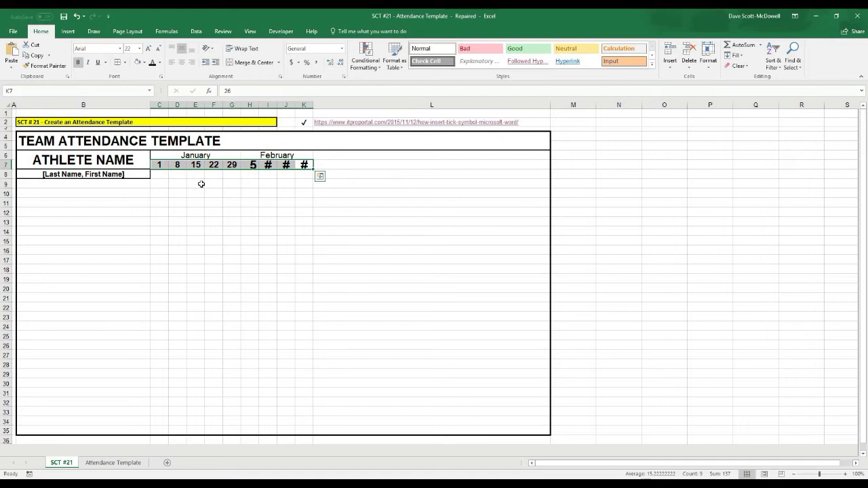
{"action": "left_click", "coordinate": [159, 51]}
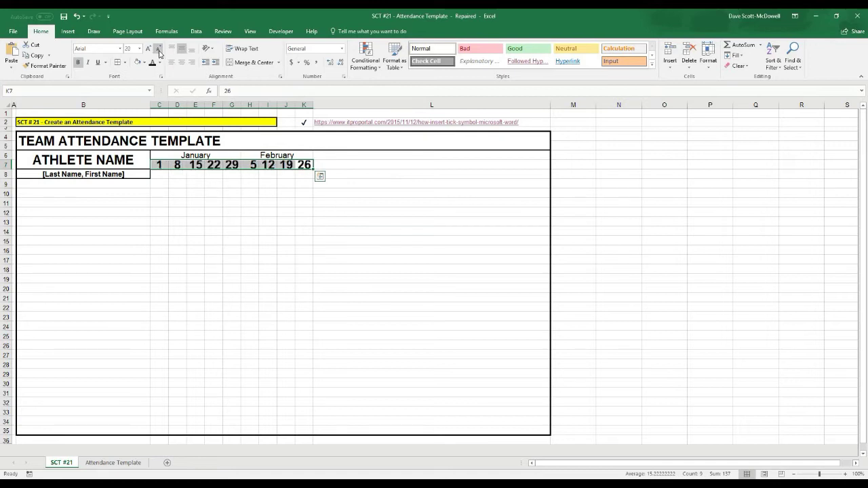
{"action": "left_click", "coordinate": [159, 52]}
{"action": "left_click", "coordinate": [159, 51]}
{"action": "left_click", "coordinate": [160, 52]}
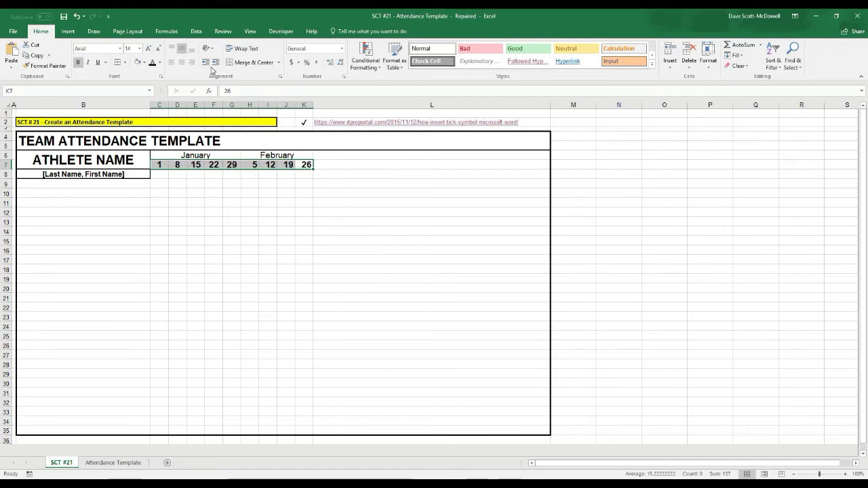
{"action": "left_click", "coordinate": [182, 62]}
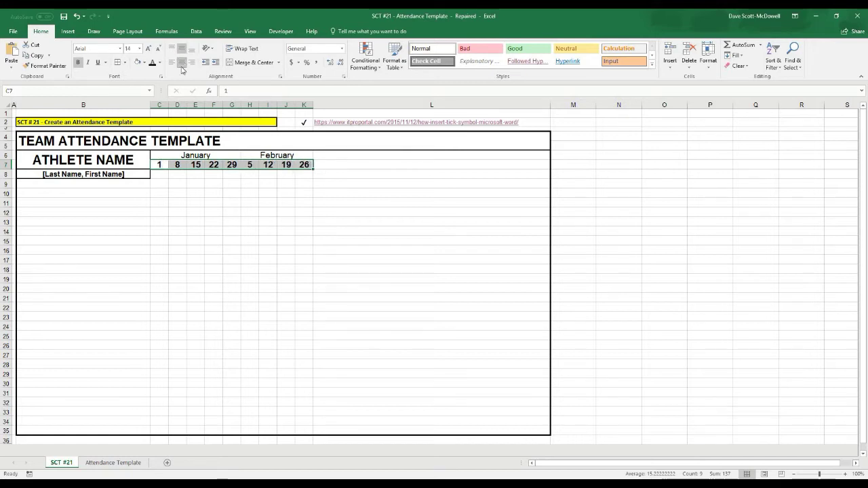
Copy the ✓ from K2 and paste it into every cell from C8 through K8
{"action": "left_click", "coordinate": [427, 222]}
{"action": "left_click", "coordinate": [104, 462]}
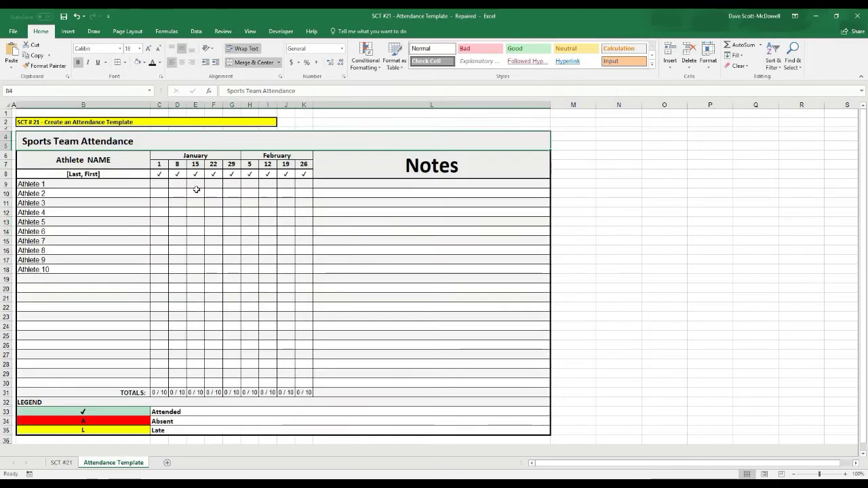
{"action": "left_click", "coordinate": [61, 463]}
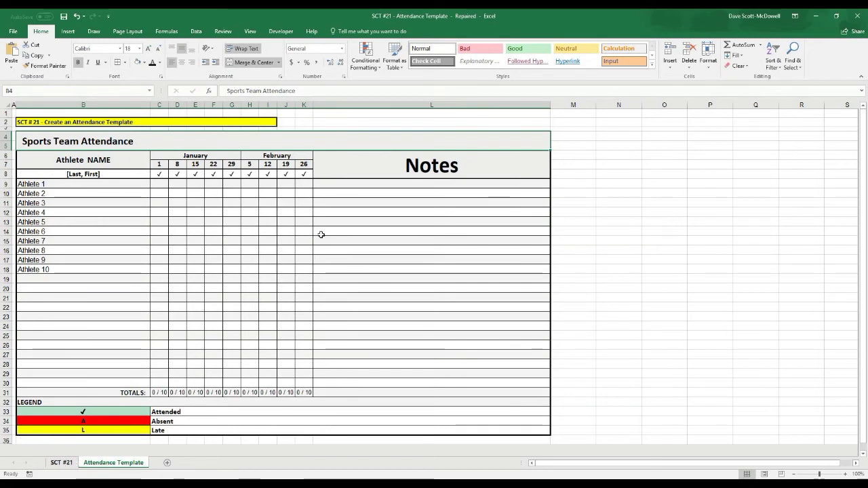
{"action": "left_click", "coordinate": [306, 123]}
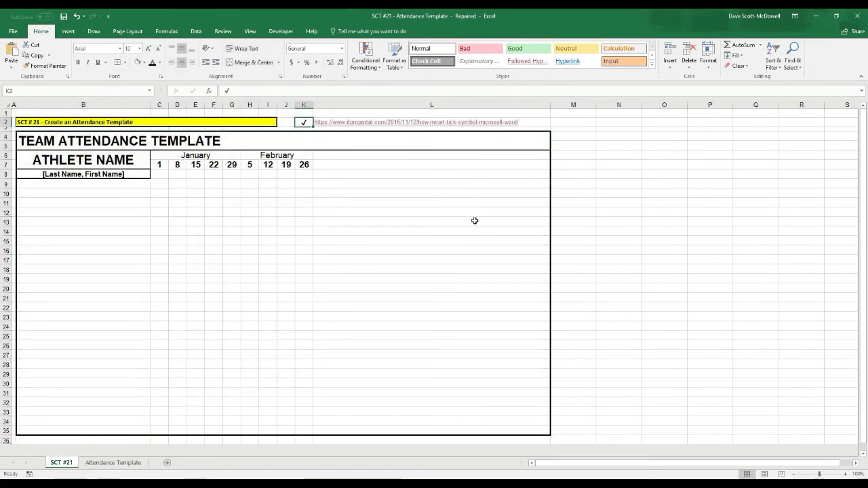
{"action": "key", "text": "ctrl+c"}
{"action": "key", "text": "Down"}
{"action": "key", "text": "Down"}
{"action": "key", "text": "Down"}
{"action": "key", "text": "Down"}
{"action": "key", "text": "Down"}
{"action": "key", "text": "Left"}
{"action": "key", "text": "Left"}
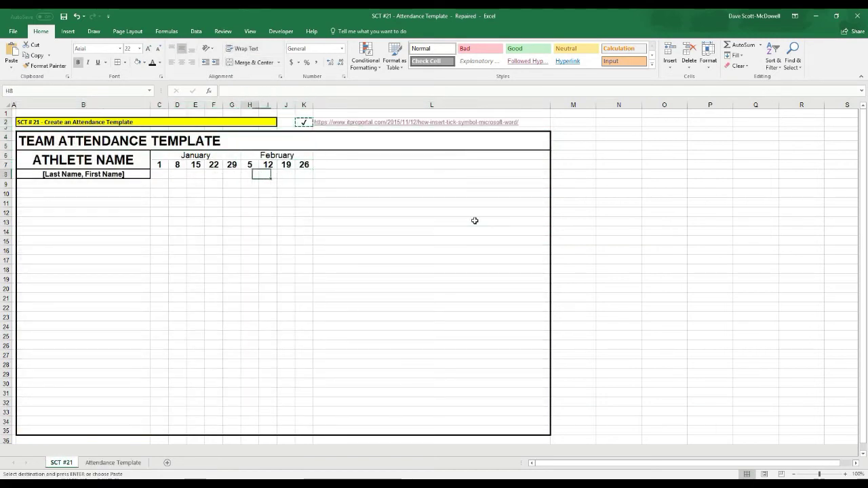
{"action": "key", "text": "Left"}
{"action": "key", "text": "Left"}
{"action": "key", "text": "Left"}
{"action": "key", "text": "Left"}
{"action": "key", "text": "Left"}
{"action": "key", "text": "ctrl+v"}
{"action": "key", "text": "Right"}
{"action": "key", "text": "ctrl+v"}
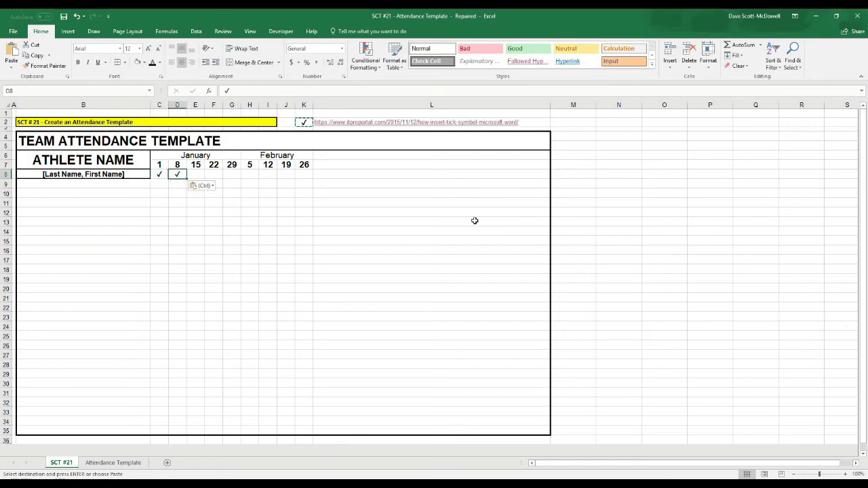
{"action": "key", "text": "Right"}
{"action": "key", "text": "ctrl+v"}
{"action": "key", "text": "Right"}
{"action": "key", "text": "ctrl+v"}
{"action": "key", "text": "Right"}
{"action": "key", "text": "ctrl+v"}
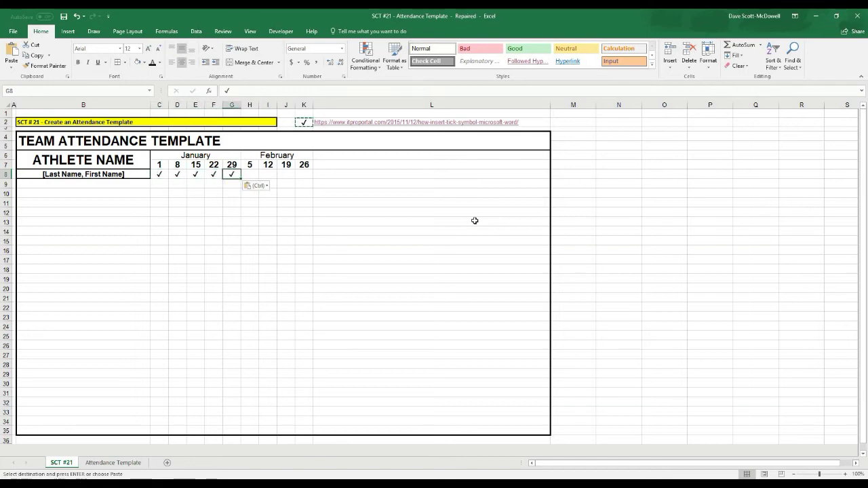
{"action": "key", "text": "Right"}
{"action": "key", "text": "ctrl+v"}
{"action": "key", "text": "Right"}
{"action": "key", "text": "ctrl+v"}
{"action": "key", "text": "Right"}
{"action": "key", "text": "ctrl+v"}
{"action": "key", "text": "Right"}
{"action": "key", "text": "ctrl+v"}
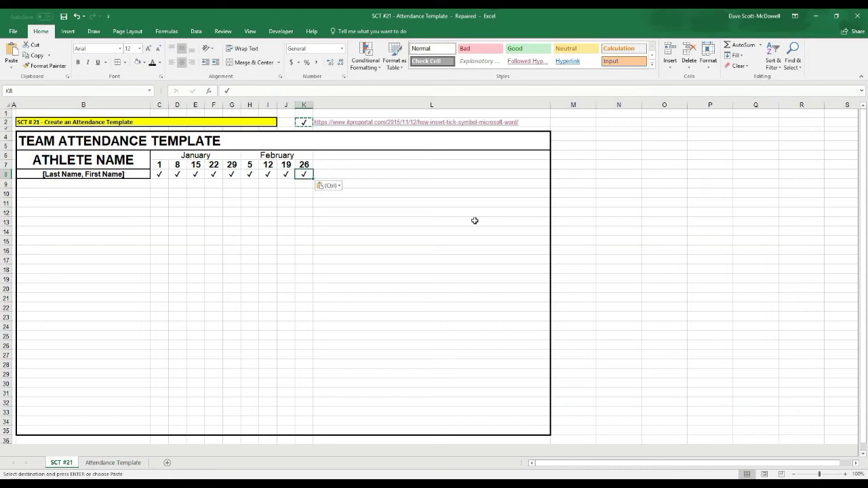
{"action": "key", "text": "Right"}
{"action": "key", "text": "Down"}
{"action": "key", "text": "Down"}
{"action": "key", "text": "Down"}
{"action": "key", "text": "Down"}
{"action": "key", "text": "Down"}
{"action": "key", "text": "Down"}
{"action": "key", "text": "Down"}
{"action": "key", "text": "Down"}
{"action": "key", "text": "Down"}
{"action": "key", "text": "Down"}
{"action": "key", "text": "Down"}
{"action": "key", "text": "Up"}
{"action": "key", "text": "Up"}
{"action": "key", "text": "Up"}
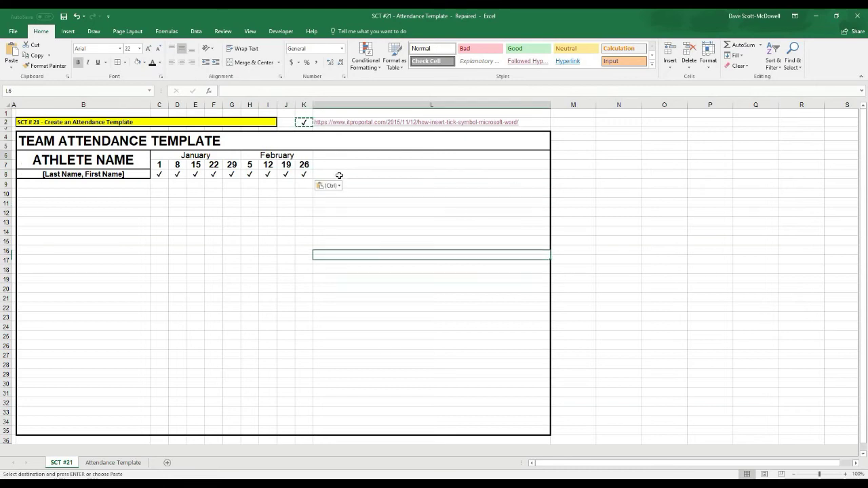
Merge L6:L8 and enter the heading NOTES
{"action": "left_click_drag", "start_coordinate": [339, 155], "coordinate": [339, 175]}
{"action": "left_click", "coordinate": [253, 62]}
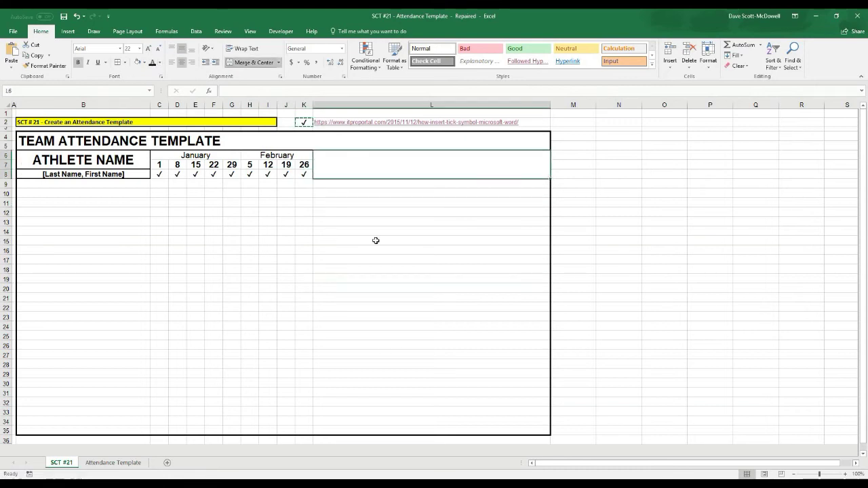
{"action": "type", "text": "NOTES"}
{"action": "key", "text": "Return"}
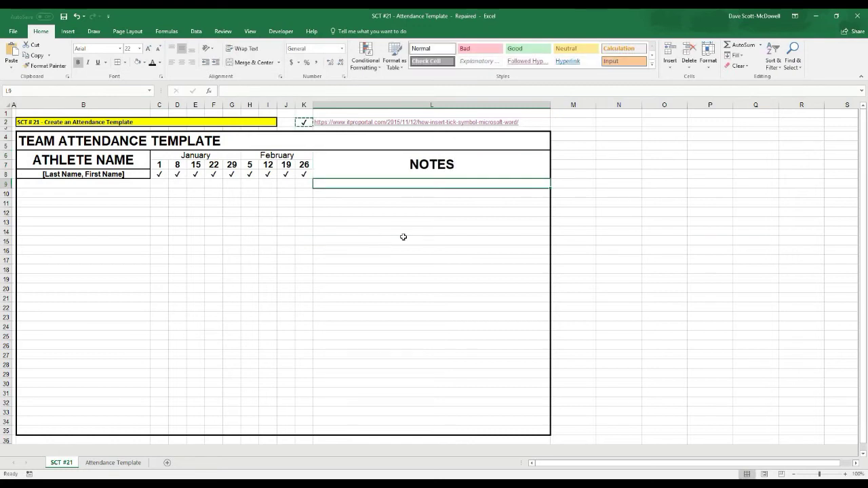
{"action": "left_click", "coordinate": [385, 248]}
Add a bottom border and inside lines to the header block C6:L8
{"action": "left_click_drag", "start_coordinate": [159, 156], "coordinate": [380, 175]}
{"action": "left_click", "coordinate": [125, 62]}
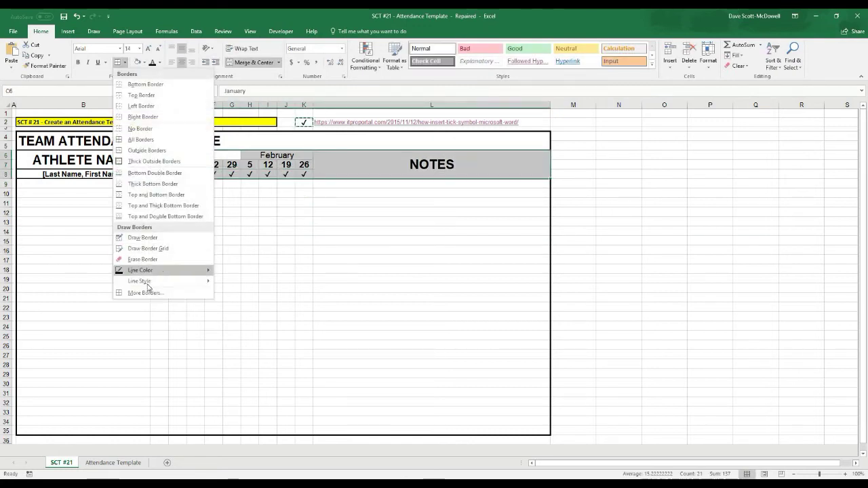
{"action": "left_click", "coordinate": [146, 296]}
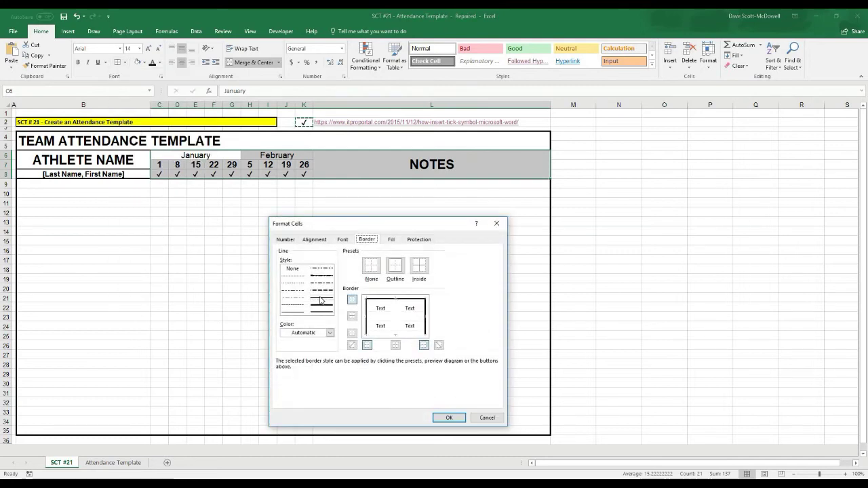
{"action": "left_click", "coordinate": [384, 335]}
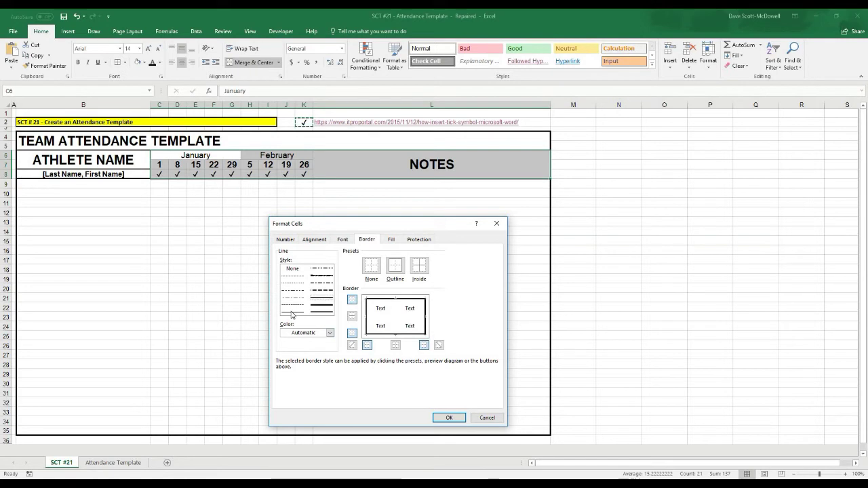
{"action": "left_click", "coordinate": [382, 320]}
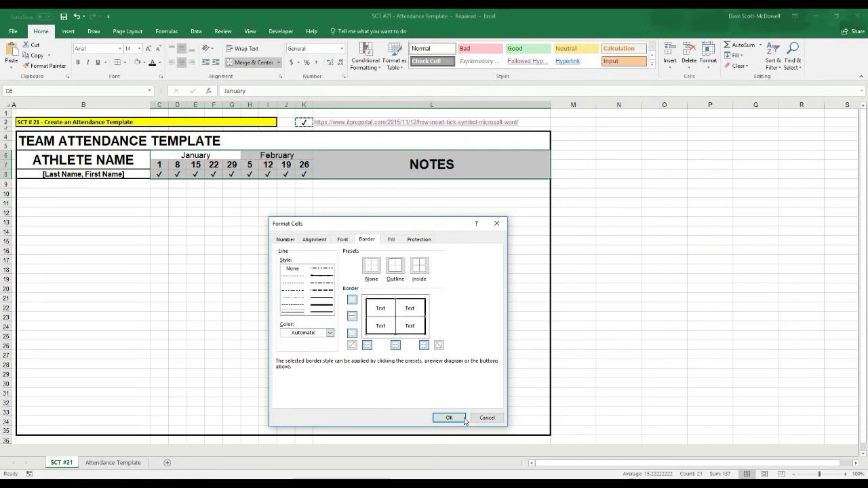
{"action": "left_click", "coordinate": [448, 417]}
{"action": "left_click", "coordinate": [71, 341]}
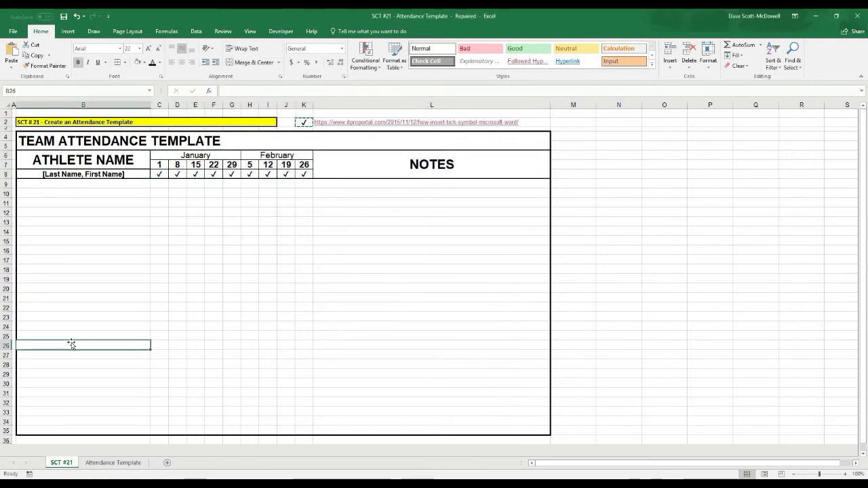
Give the merged NOTES cell its own border in a chosen line style
{"action": "left_click", "coordinate": [146, 219]}
{"action": "left_click", "coordinate": [339, 163]}
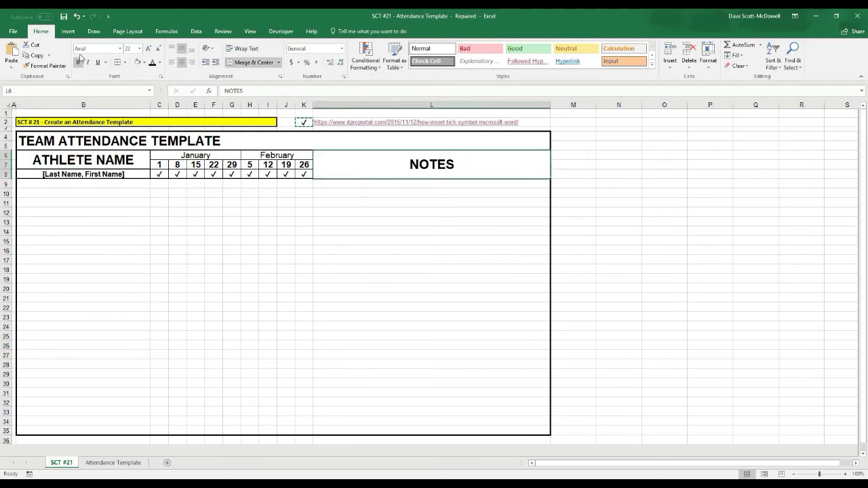
{"action": "left_click", "coordinate": [125, 62]}
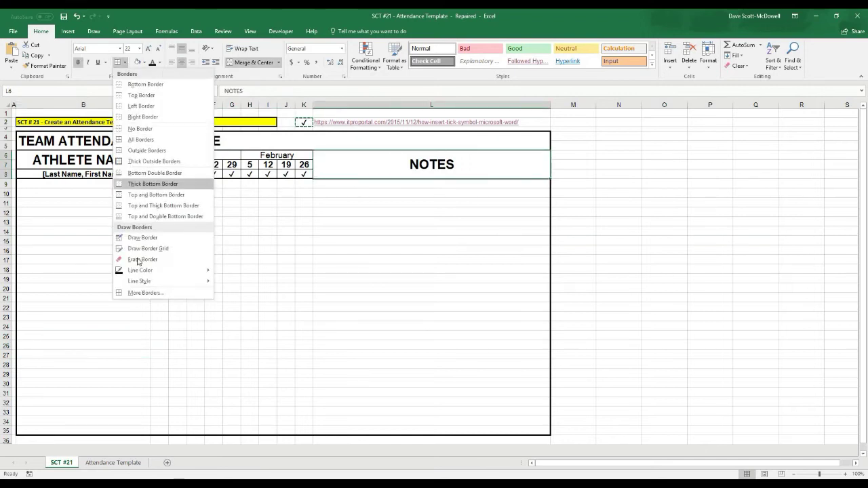
{"action": "left_click", "coordinate": [138, 293]}
{"action": "left_click", "coordinate": [319, 303]}
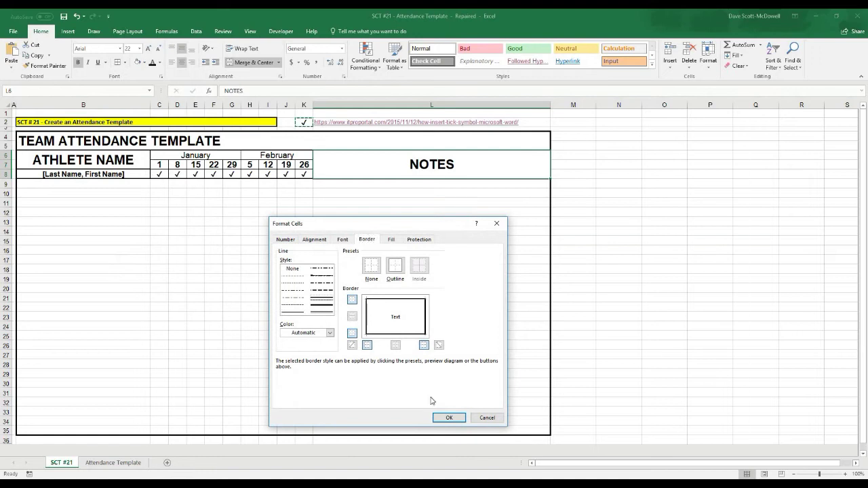
{"action": "left_click", "coordinate": [448, 417]}
Enlarge the NOTES text to about 26 pt and view the Attendance Template sheet
{"action": "left_click", "coordinate": [407, 148]}
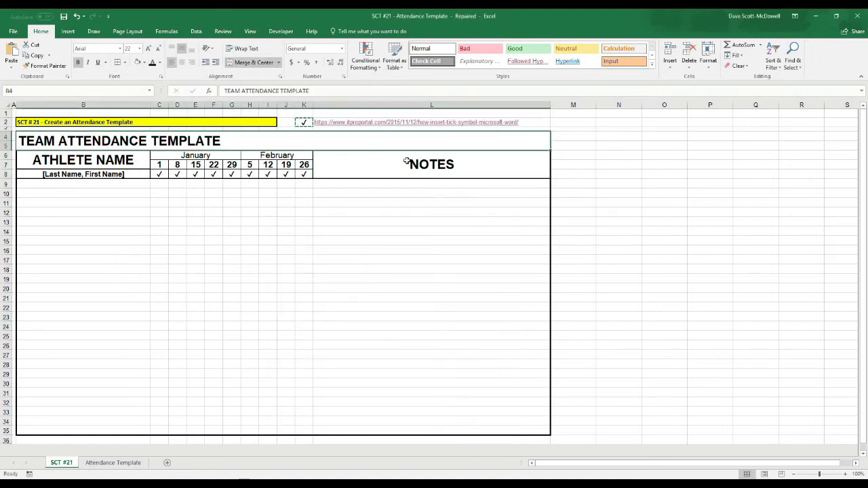
{"action": "left_click", "coordinate": [407, 161]}
{"action": "left_click", "coordinate": [155, 49]}
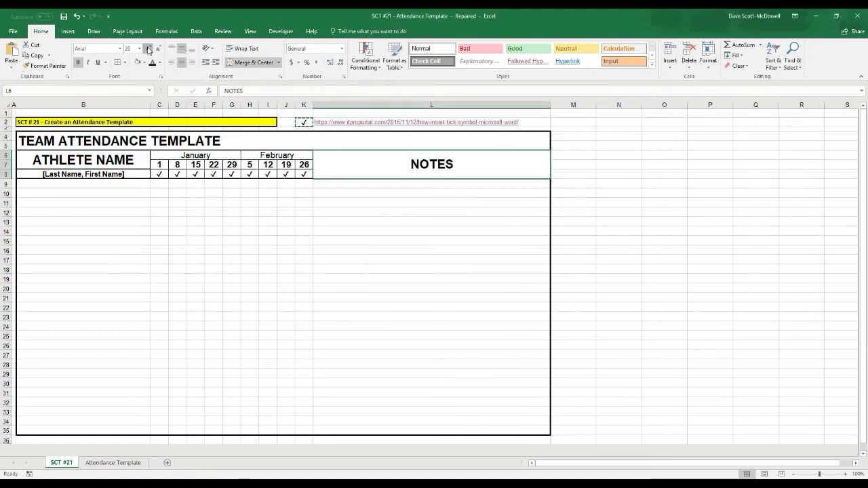
{"action": "left_click", "coordinate": [148, 50]}
{"action": "left_click", "coordinate": [149, 49]}
{"action": "left_click", "coordinate": [149, 50]}
{"action": "left_click", "coordinate": [319, 269]}
{"action": "left_click", "coordinate": [178, 327]}
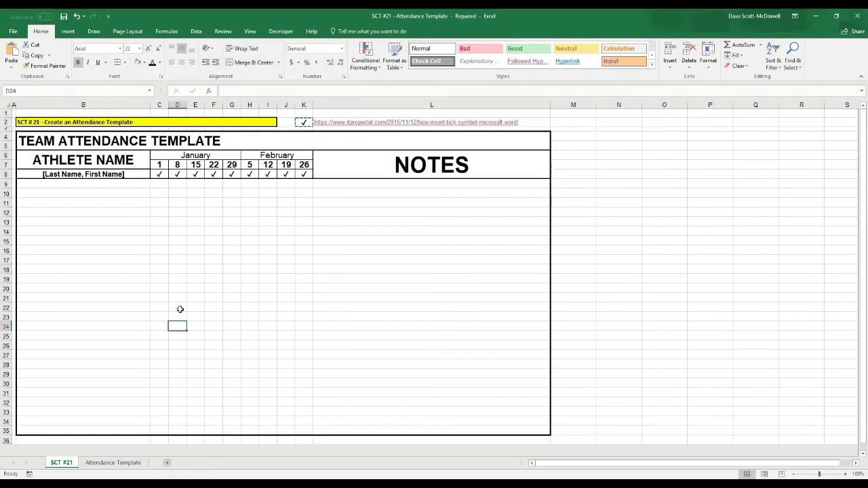
{"action": "left_click", "coordinate": [114, 463]}
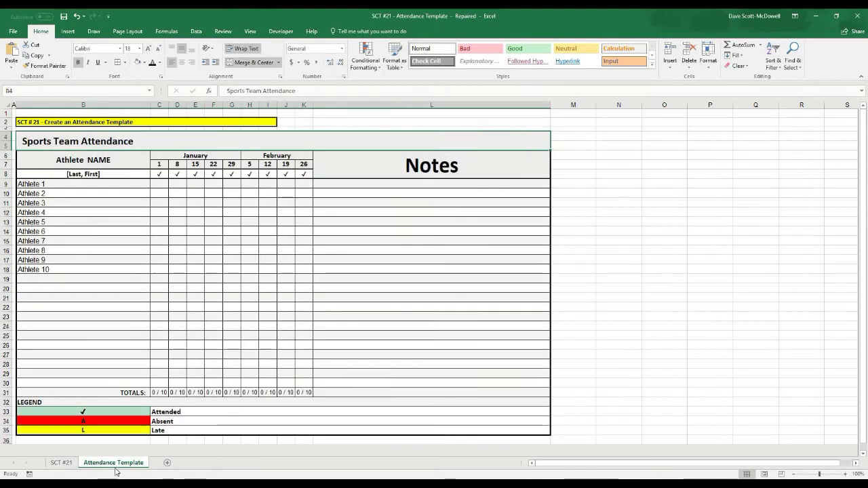
Give legend cells B33:B35 a thick top border, checking the template's legend for reference
{"action": "left_click", "coordinate": [56, 464]}
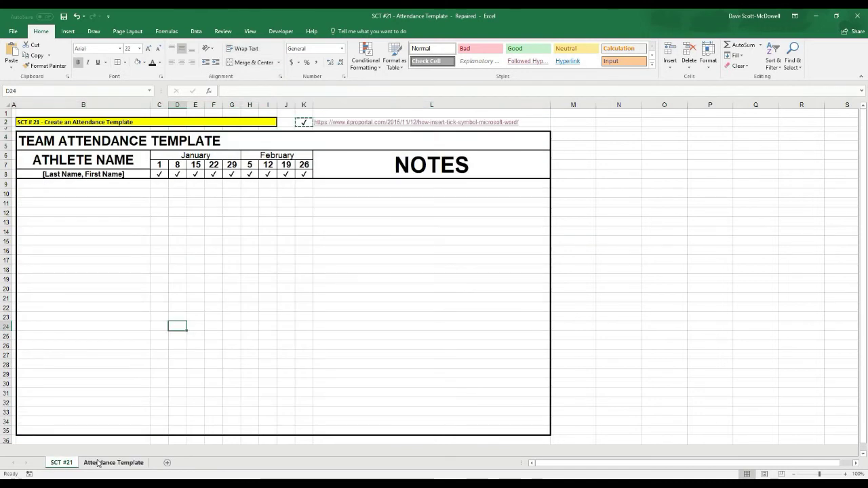
{"action": "left_click", "coordinate": [84, 464]}
{"action": "left_click_drag", "start_coordinate": [61, 411], "coordinate": [46, 432]}
{"action": "left_click", "coordinate": [60, 464]}
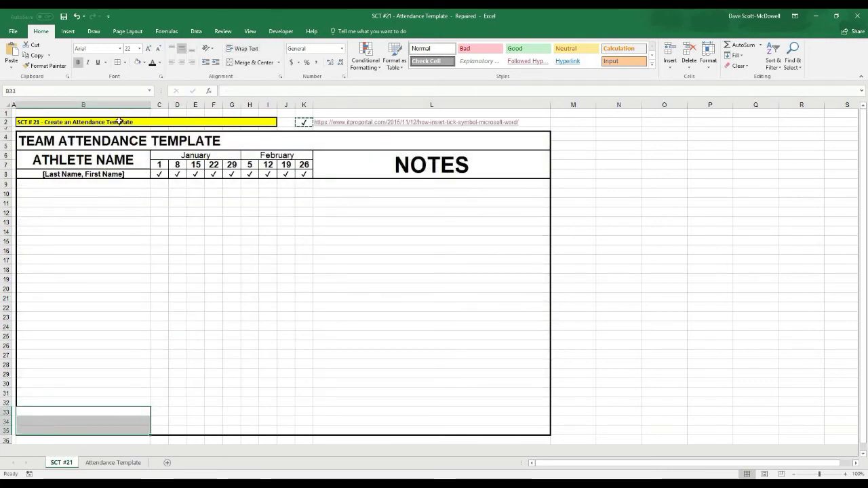
{"action": "left_click", "coordinate": [125, 62]}
{"action": "left_click", "coordinate": [146, 291]}
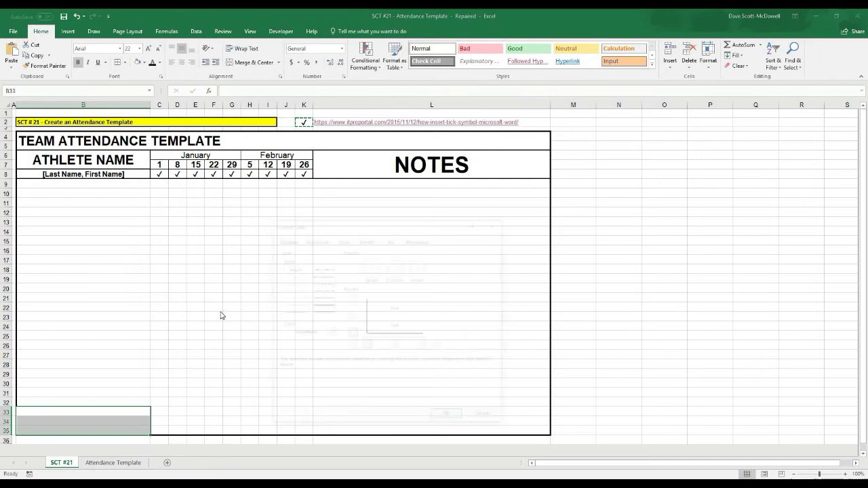
{"action": "left_click", "coordinate": [320, 302]}
{"action": "left_click", "coordinate": [400, 302]}
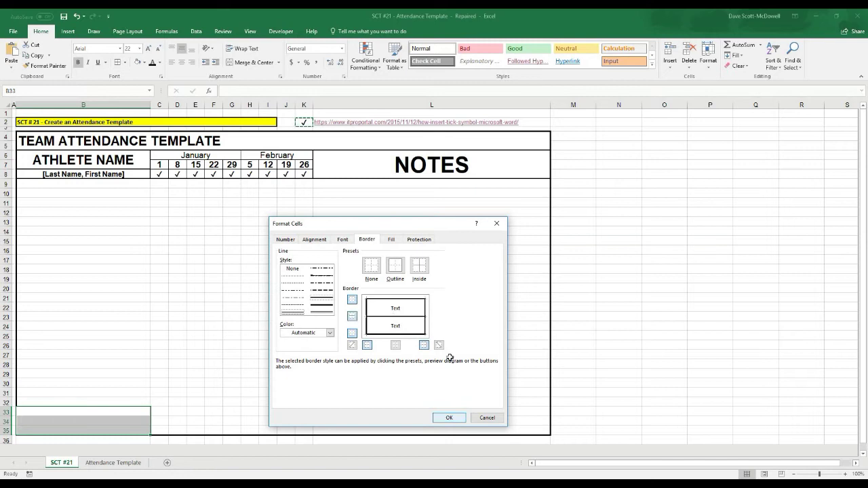
{"action": "left_click", "coordinate": [449, 418]}
{"action": "left_click_drag", "start_coordinate": [83, 414], "coordinate": [81, 430]}
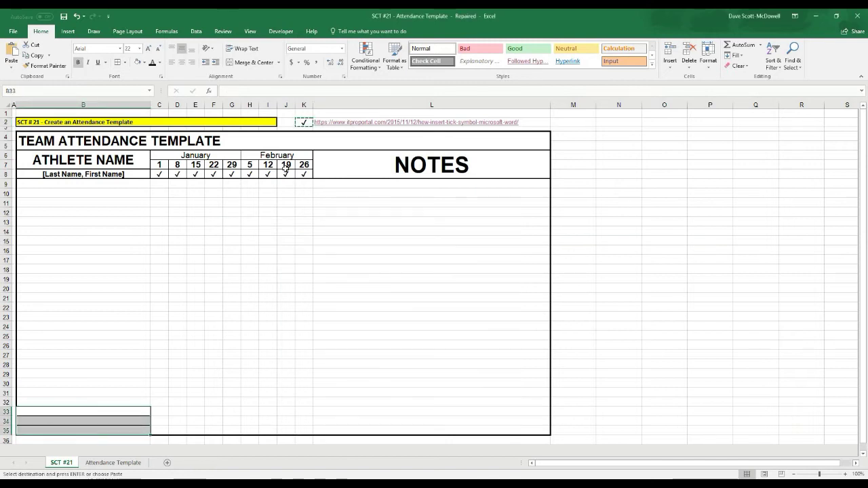
Fill the legend cells with ✓ in B33, A in B34 and L in B35
{"action": "left_click", "coordinate": [231, 345]}
{"action": "left_click", "coordinate": [304, 121]}
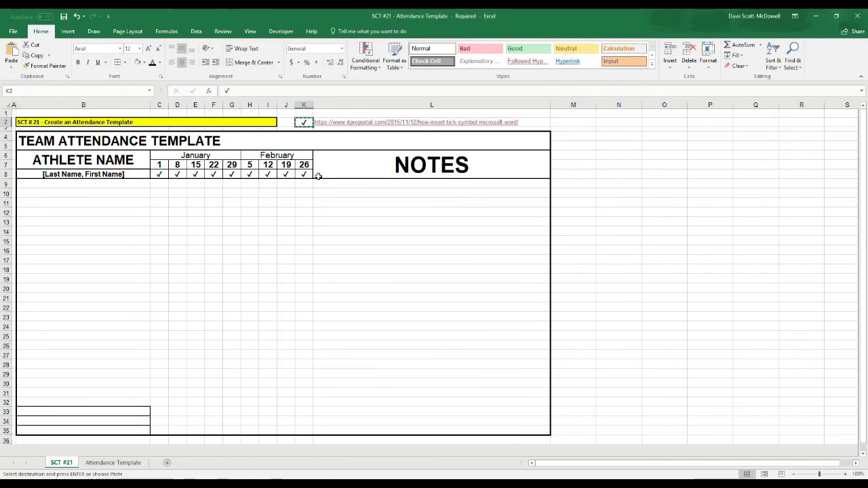
{"action": "left_click", "coordinate": [67, 409]}
{"action": "key", "text": "ctrl+v"}
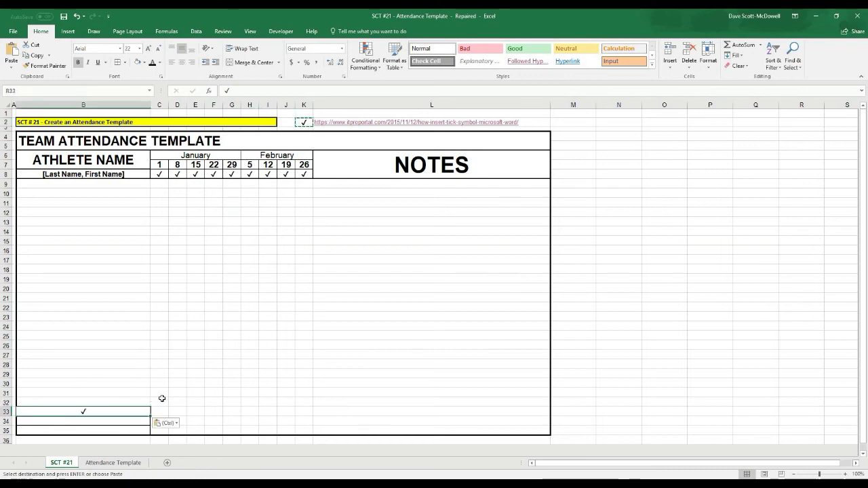
{"action": "left_click", "coordinate": [76, 422]}
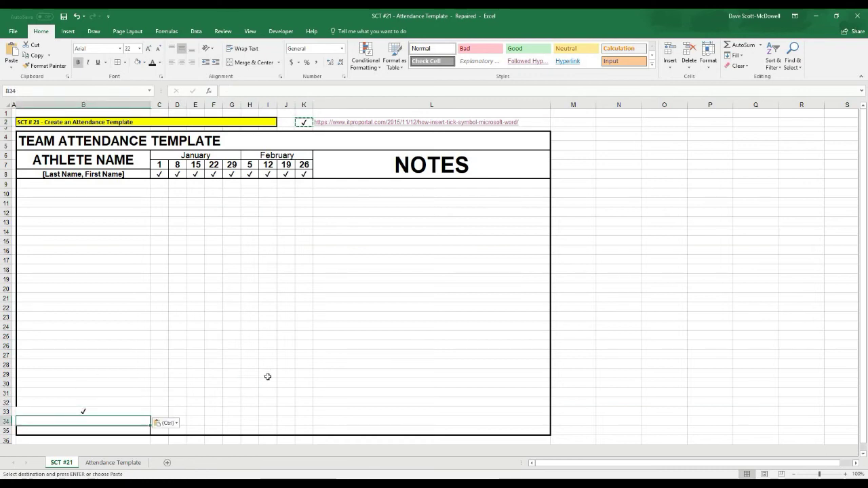
{"action": "type", "text": "A"}
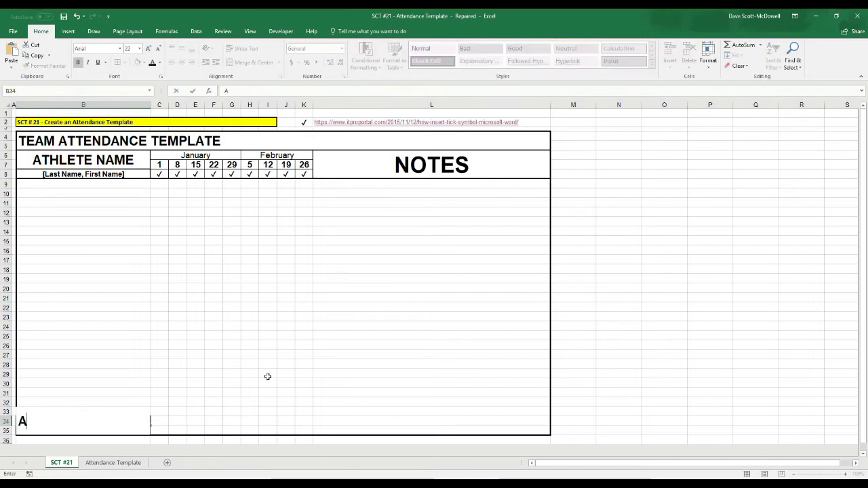
{"action": "key", "text": "Return"}
{"action": "type", "text": "L"}
{"action": "key", "text": "Return"}
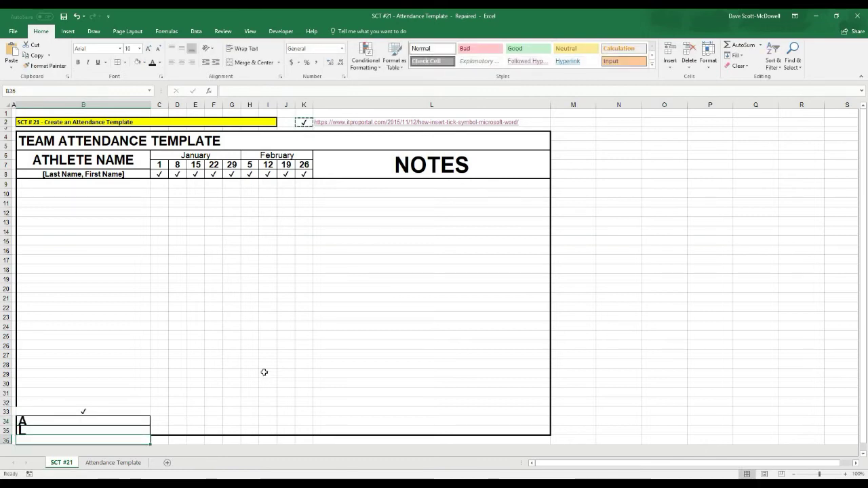
Centre B33:B35 and enclose them with left, top and right outline borders
{"action": "left_click_drag", "start_coordinate": [68, 411], "coordinate": [68, 429]}
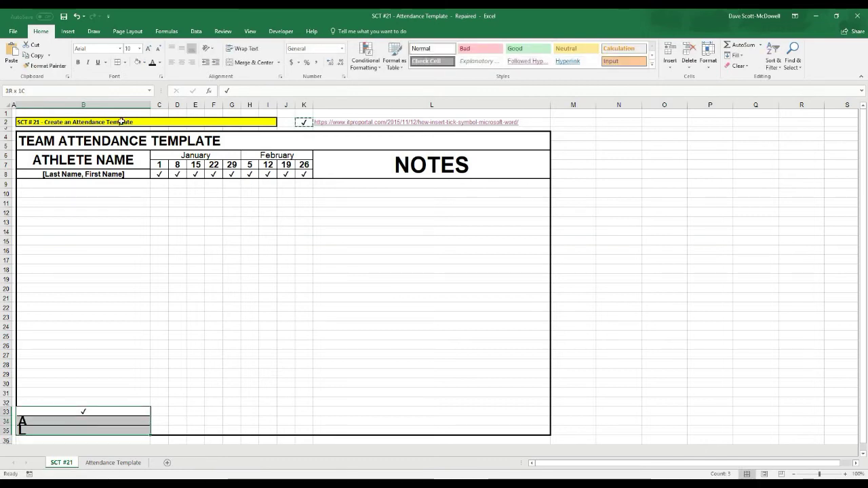
{"action": "left_click", "coordinate": [182, 63]}
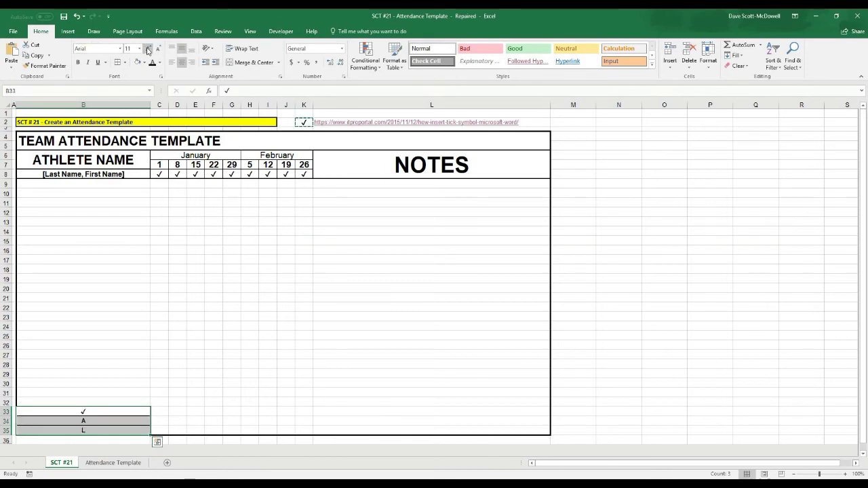
{"action": "left_click", "coordinate": [24, 411]}
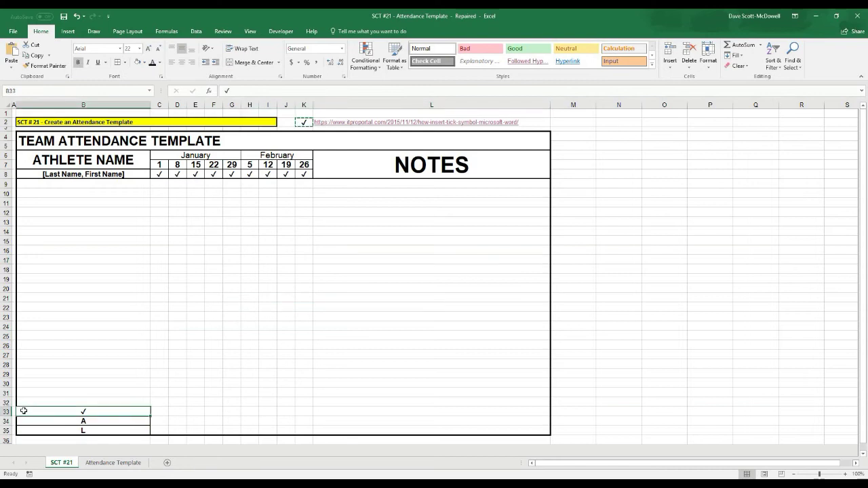
{"action": "left_click", "coordinate": [26, 428], "text": "shift"}
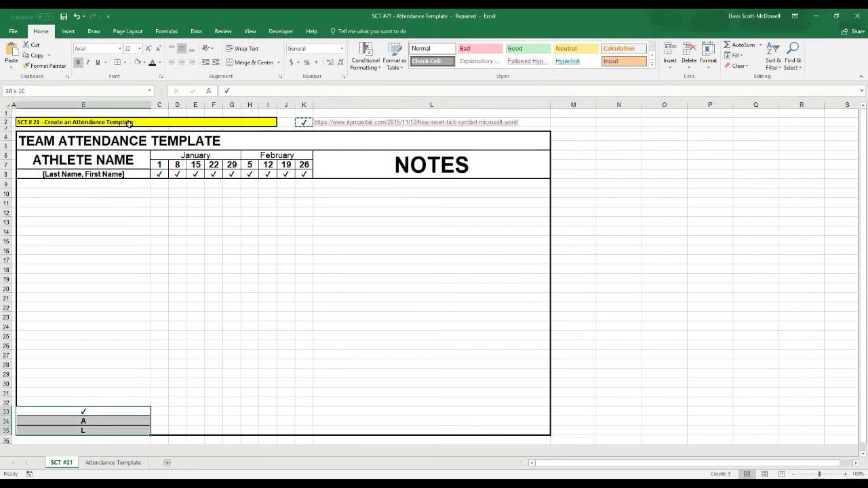
{"action": "left_click", "coordinate": [125, 62]}
{"action": "left_click", "coordinate": [145, 292]}
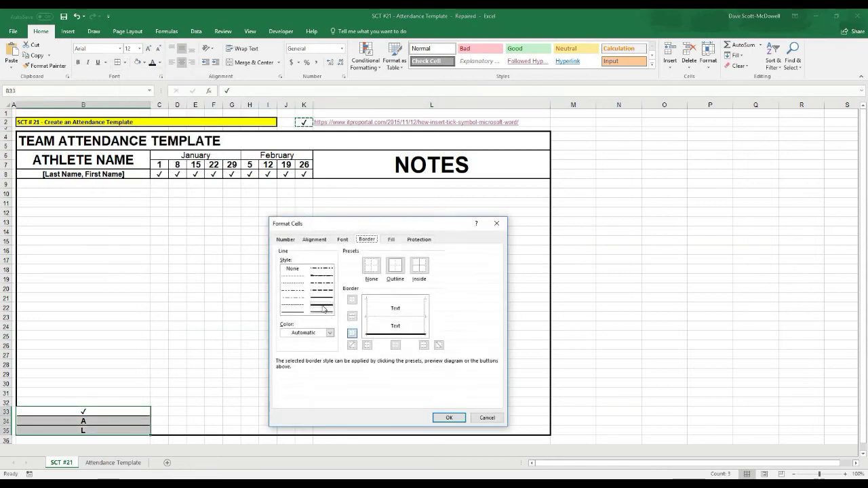
{"action": "left_click", "coordinate": [367, 309]}
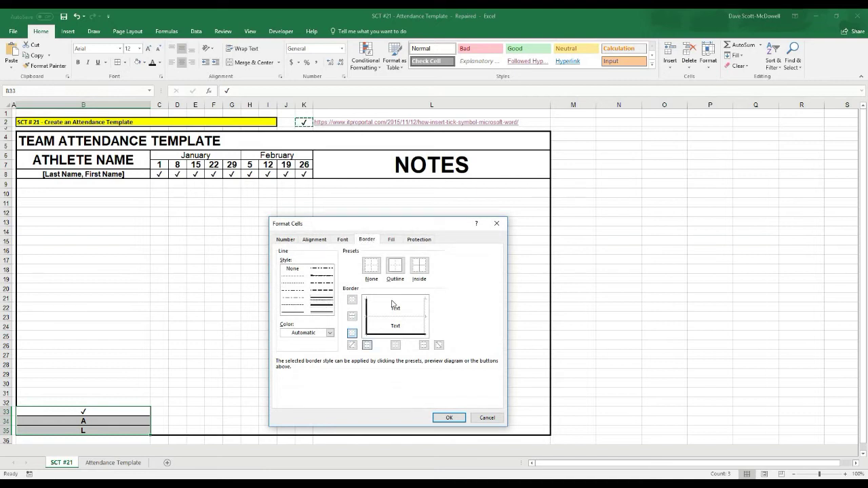
{"action": "left_click", "coordinate": [352, 299]}
{"action": "left_click", "coordinate": [426, 316]}
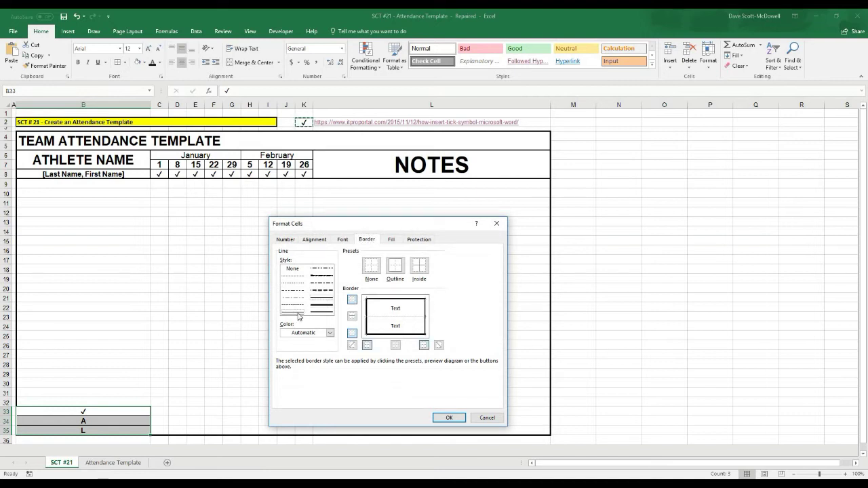
{"action": "left_click", "coordinate": [449, 418]}
{"action": "left_click", "coordinate": [446, 423]}
{"action": "key", "text": "Up"}
{"action": "key", "text": "Up"}
{"action": "key", "text": "Up"}
{"action": "key", "text": "Up"}
{"action": "key", "text": "Up"}
{"action": "key", "text": "Up"}
{"action": "key", "text": "Up"}
{"action": "key", "text": "Up"}
{"action": "key", "text": "Up"}
{"action": "key", "text": "Up"}
{"action": "key", "text": "Up"}
{"action": "key", "text": "Up"}
{"action": "key", "text": "Up"}
{"action": "key", "text": "Up"}
{"action": "key", "text": "Up"}
{"action": "key", "text": "Up"}
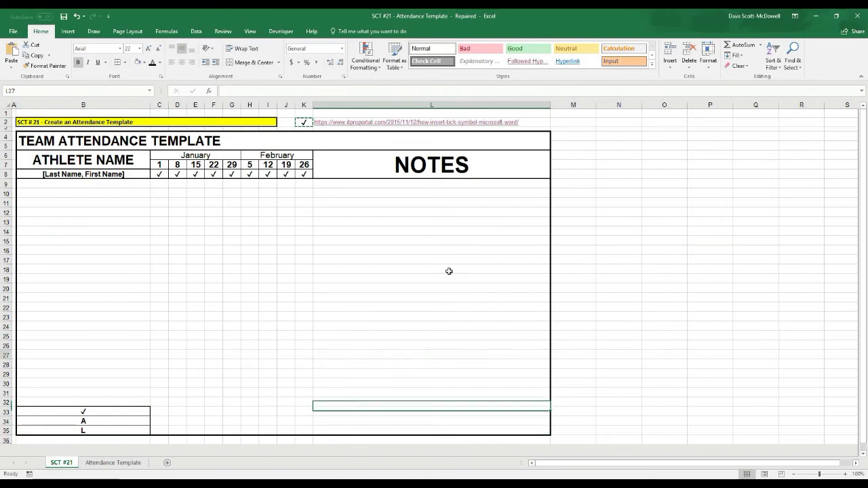
{"action": "key", "text": "Down"}
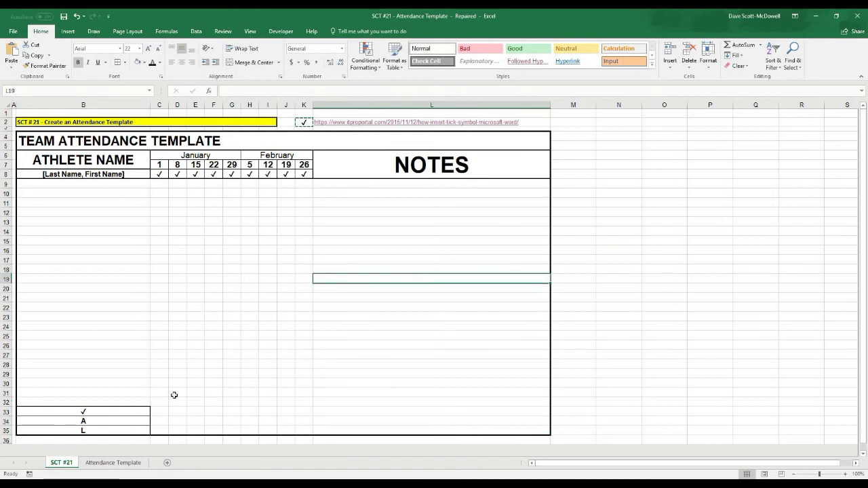
Fill the legend cells B33 light green, B34 red and B35 yellow
{"action": "left_click", "coordinate": [117, 411]}
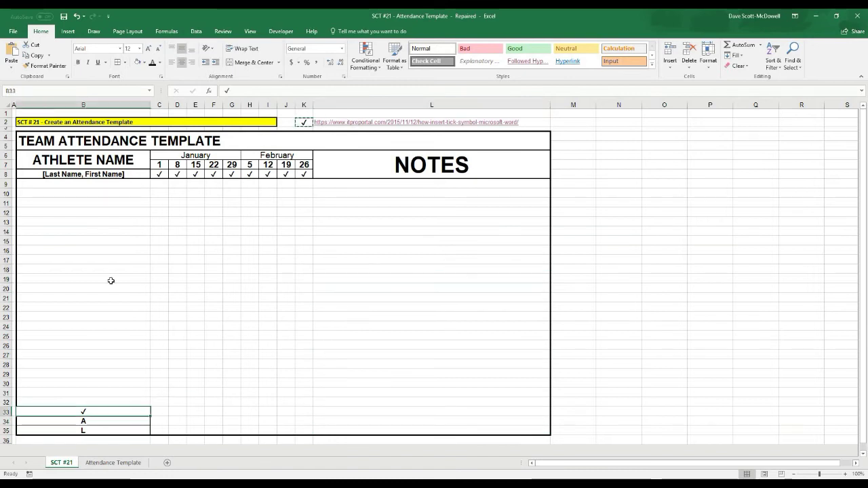
{"action": "left_click", "coordinate": [145, 63]}
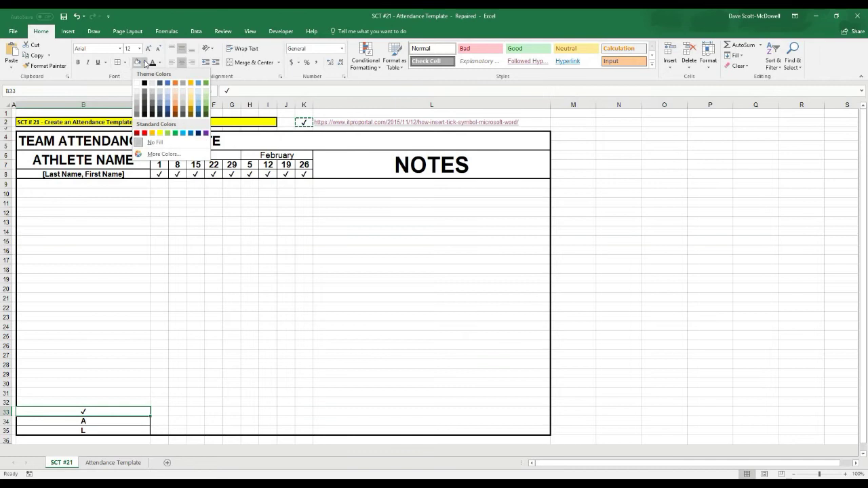
{"action": "left_click", "coordinate": [205, 110]}
{"action": "left_click", "coordinate": [118, 422]}
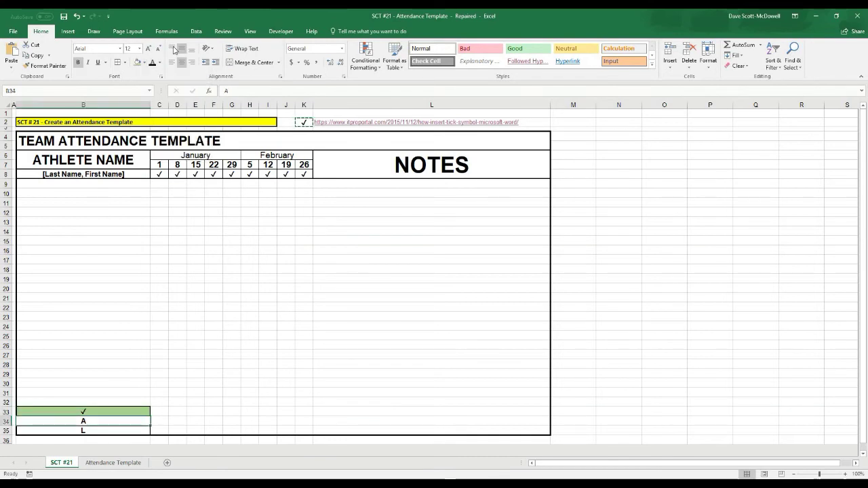
{"action": "left_click", "coordinate": [144, 62]}
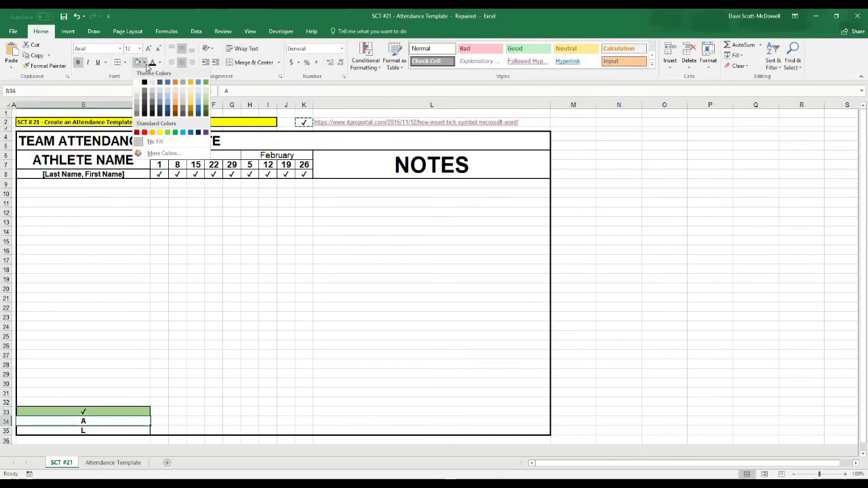
{"action": "left_click", "coordinate": [144, 133]}
{"action": "left_click", "coordinate": [92, 430]}
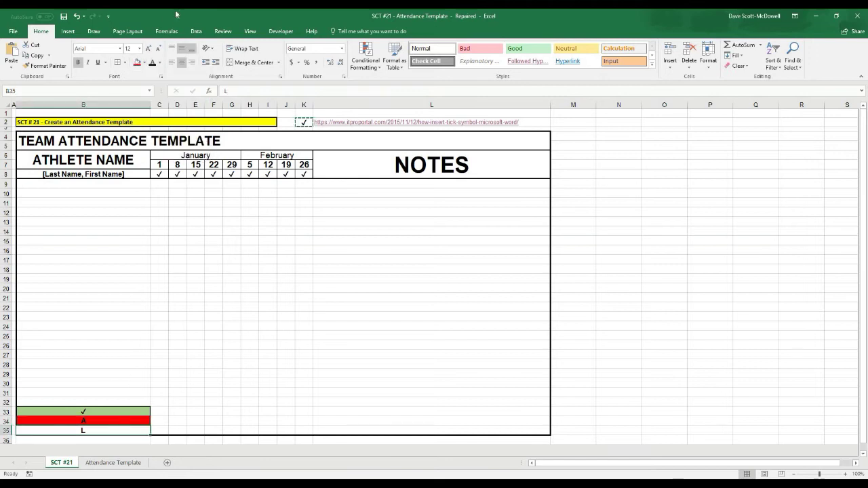
{"action": "left_click", "coordinate": [147, 63]}
{"action": "left_click", "coordinate": [163, 133]}
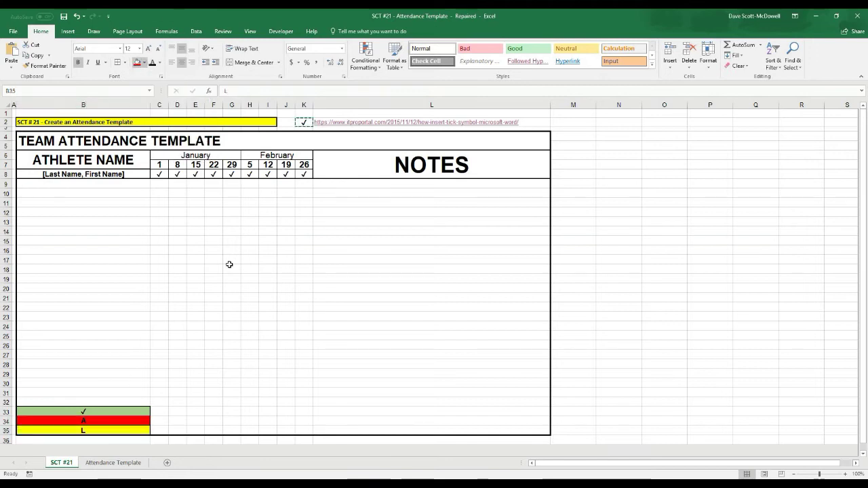
{"action": "left_click", "coordinate": [231, 288]}
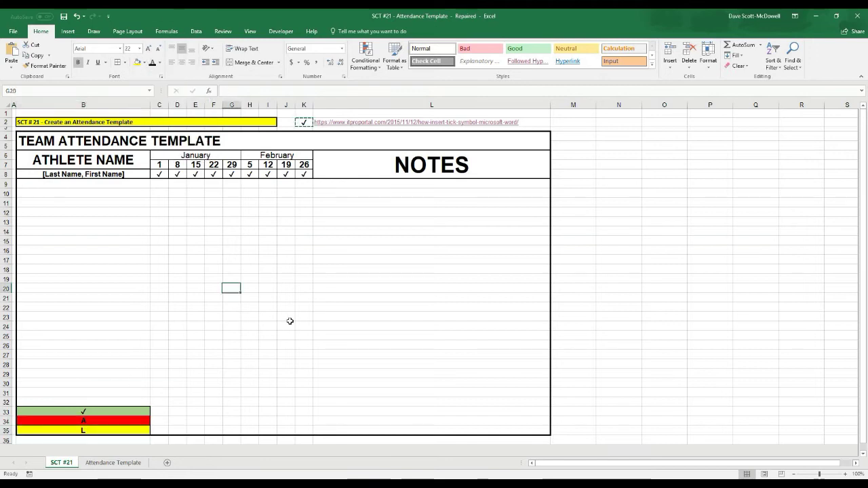
Select rows 33 to 35 across columns C to L beside the legend marks
{"action": "left_click", "coordinate": [103, 464]}
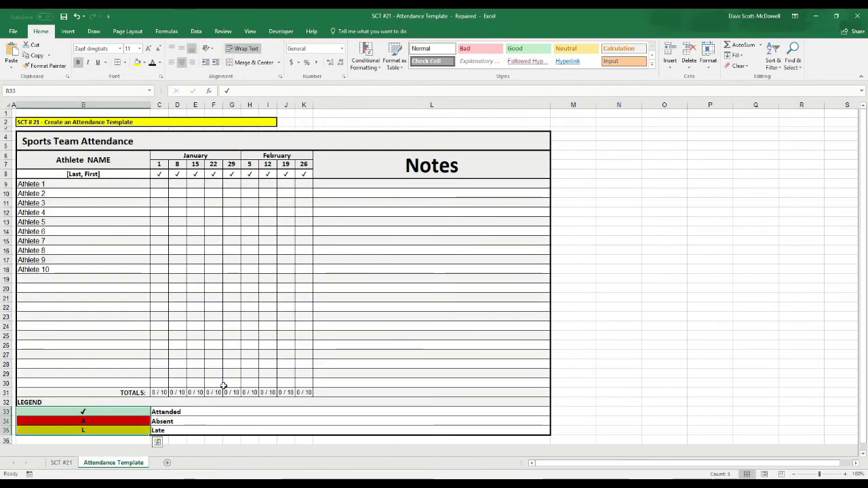
{"action": "left_click", "coordinate": [61, 462]}
{"action": "left_click_drag", "start_coordinate": [179, 409], "coordinate": [536, 411]}
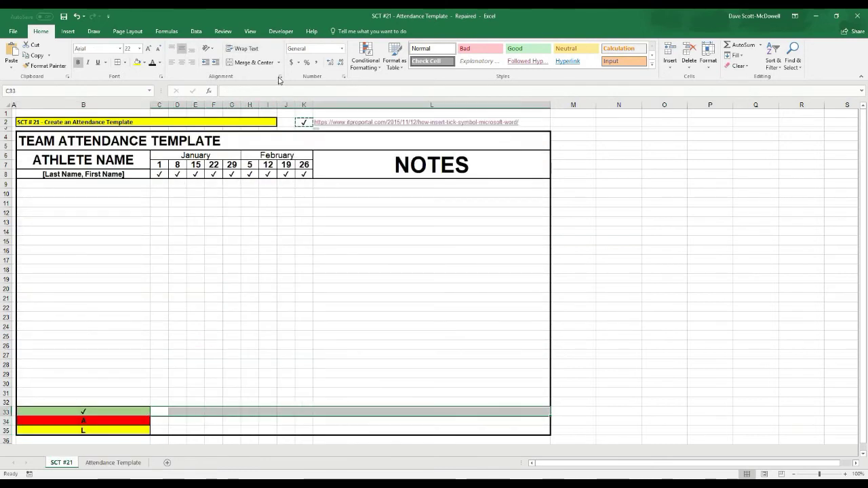
{"action": "mouse_move", "coordinate": [156, 423]}
{"action": "left_mouse_down"}
{"action": "mouse_move", "coordinate": [329, 421]}
{"action": "mouse_move", "coordinate": [153, 421]}
{"action": "left_mouse_up"}
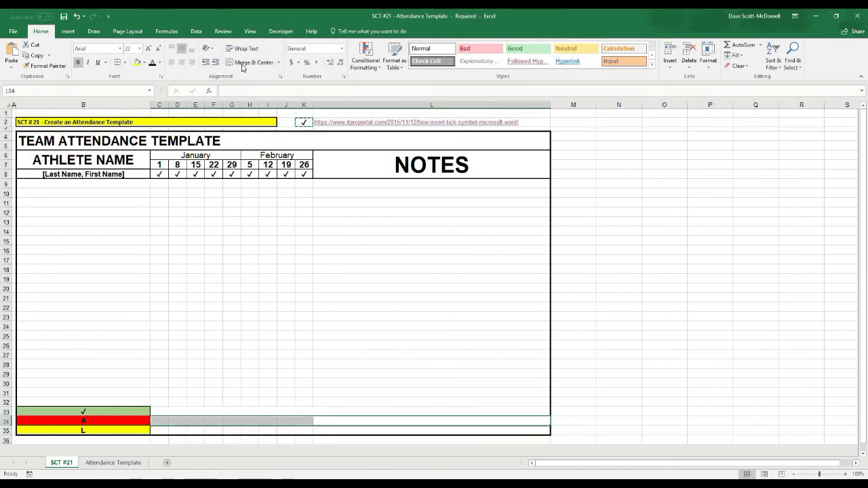
{"action": "left_click", "coordinate": [158, 433]}
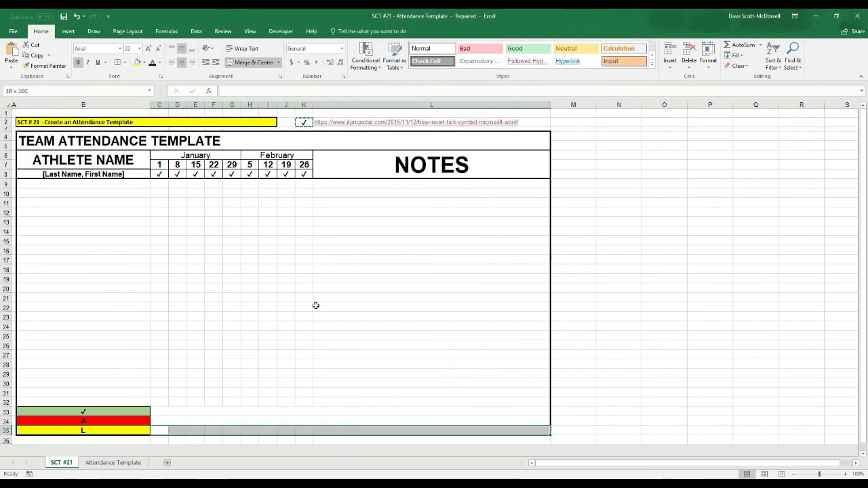
{"action": "left_click", "coordinate": [162, 414]}
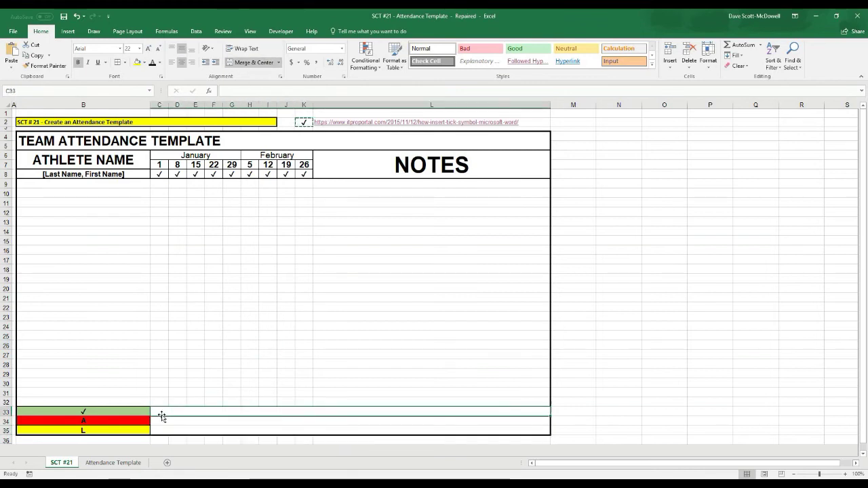
Enter the labels Attended, Absence and Late in rows 33, 34 and 35
{"action": "double_click", "coordinate": [161, 415]}
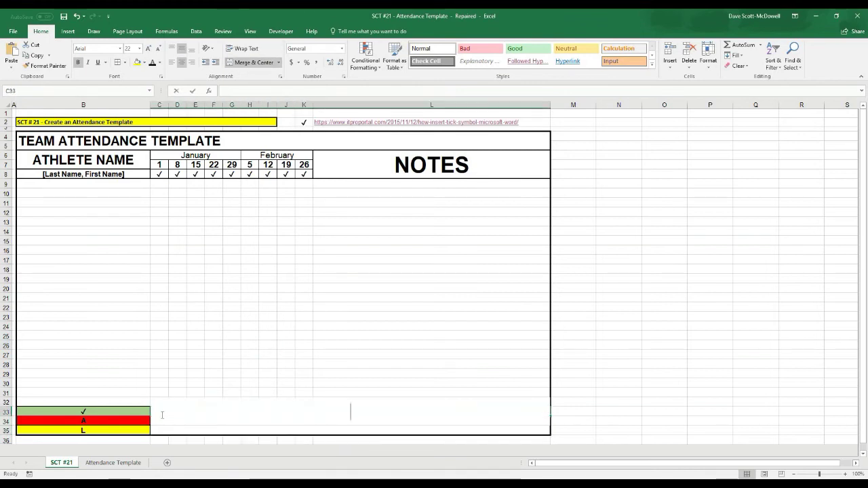
{"action": "type", "text": "Attended"}
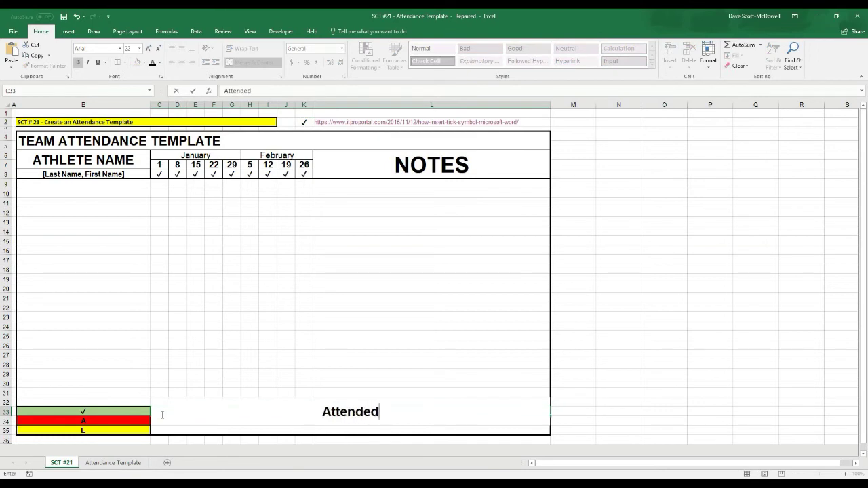
{"action": "key", "text": "Return"}
{"action": "type", "text": "Absence"}
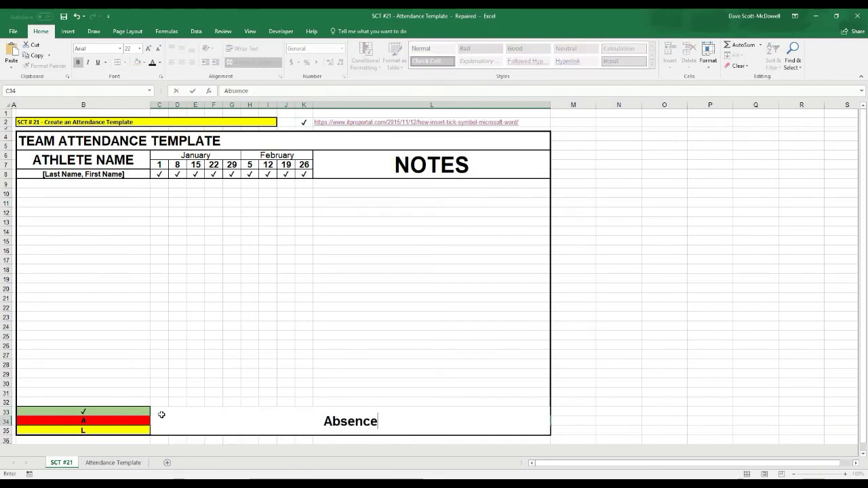
{"action": "key", "text": "Return"}
{"action": "type", "text": "Late"}
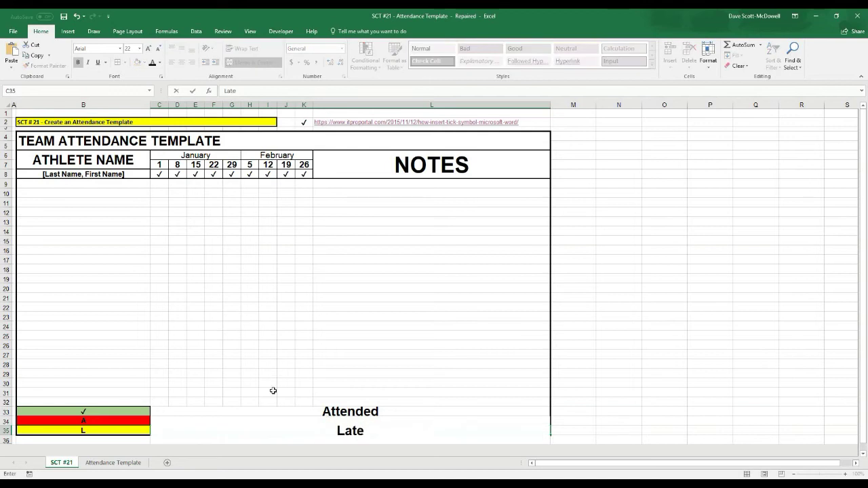
{"action": "key", "text": "Return"}
Make the three legend labels 18 pt and left-aligned
{"action": "left_click_drag", "start_coordinate": [271, 411], "coordinate": [272, 430]}
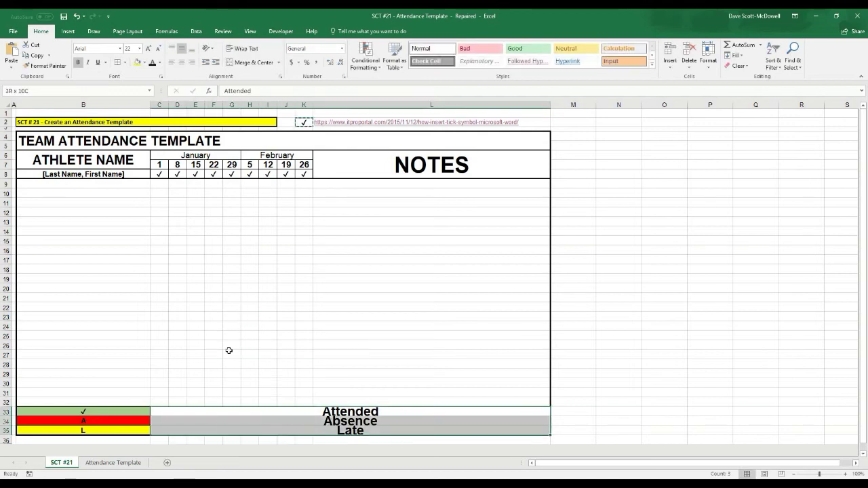
{"action": "left_click", "coordinate": [157, 51]}
{"action": "left_click", "coordinate": [157, 50]}
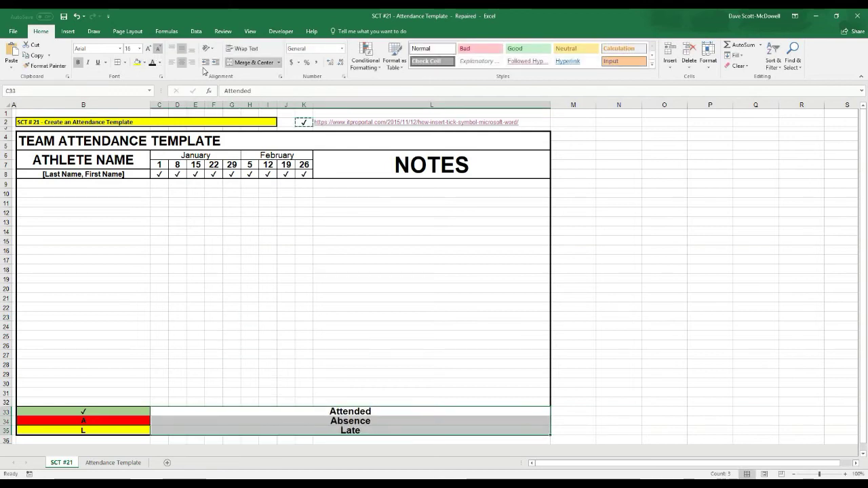
{"action": "left_click", "coordinate": [172, 61]}
{"action": "left_click", "coordinate": [452, 258]}
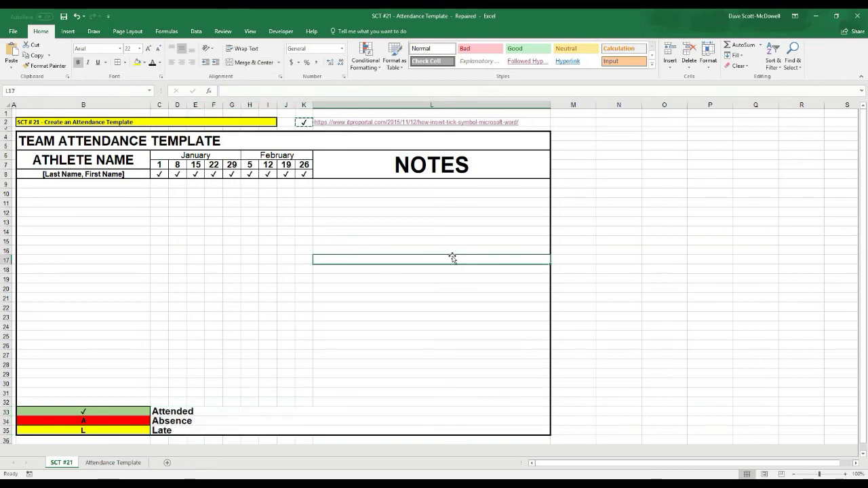
Add a top border and inside horizontal lines to the legend label rows
{"action": "left_click_drag", "start_coordinate": [208, 412], "coordinate": [231, 430]}
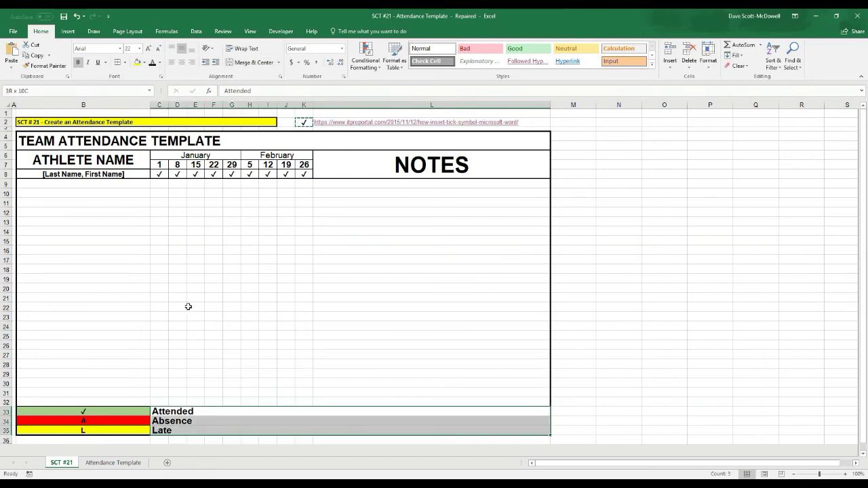
{"action": "left_click", "coordinate": [124, 63]}
{"action": "left_click", "coordinate": [151, 296]}
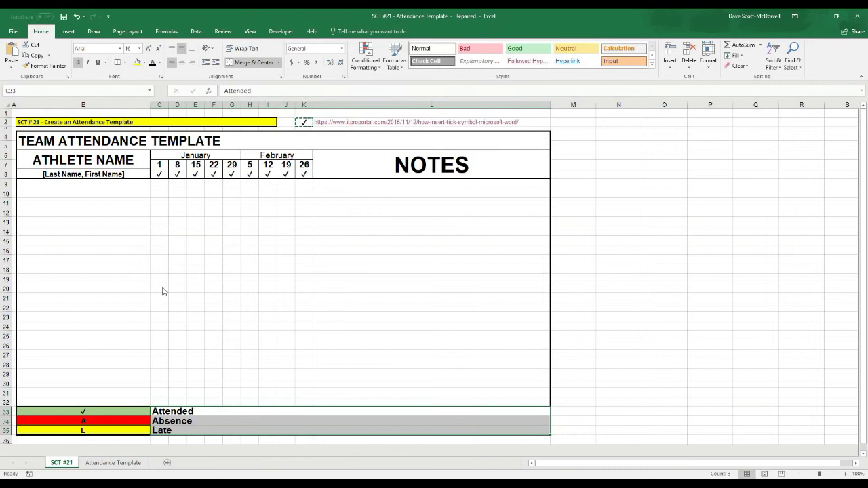
{"action": "left_click", "coordinate": [380, 301]}
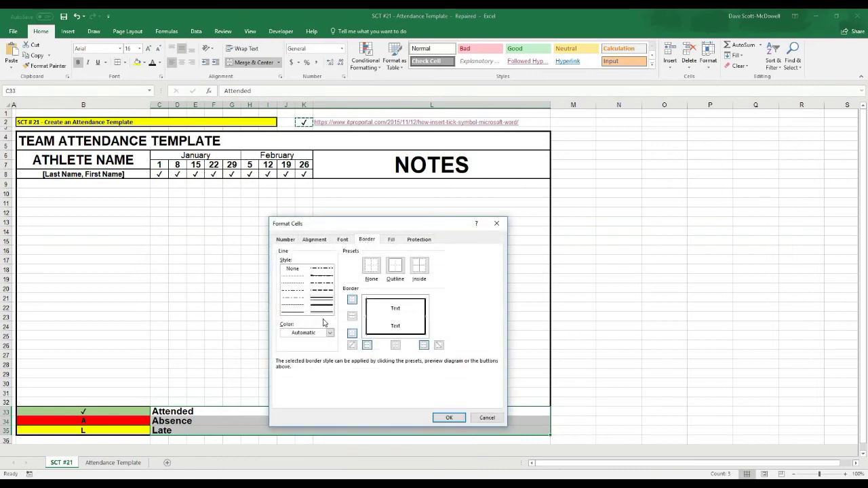
{"action": "left_click", "coordinate": [382, 317]}
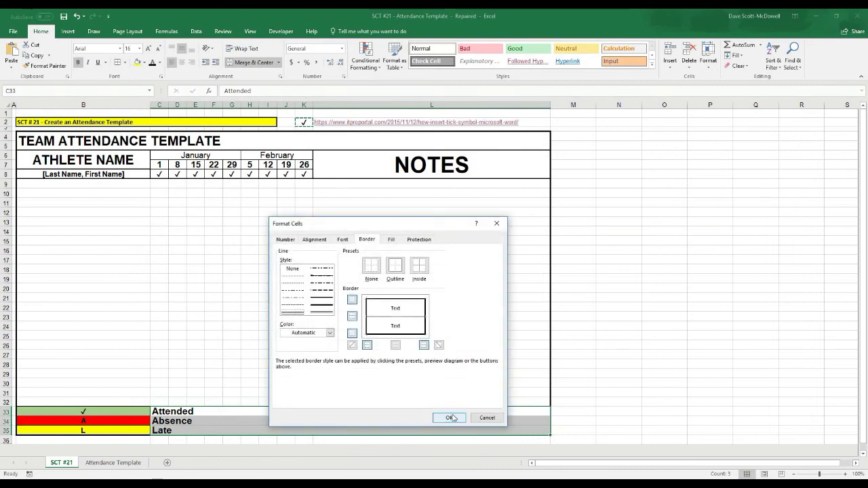
{"action": "left_click", "coordinate": [440, 419]}
{"action": "left_click", "coordinate": [302, 335]}
{"action": "left_click", "coordinate": [652, 268]}
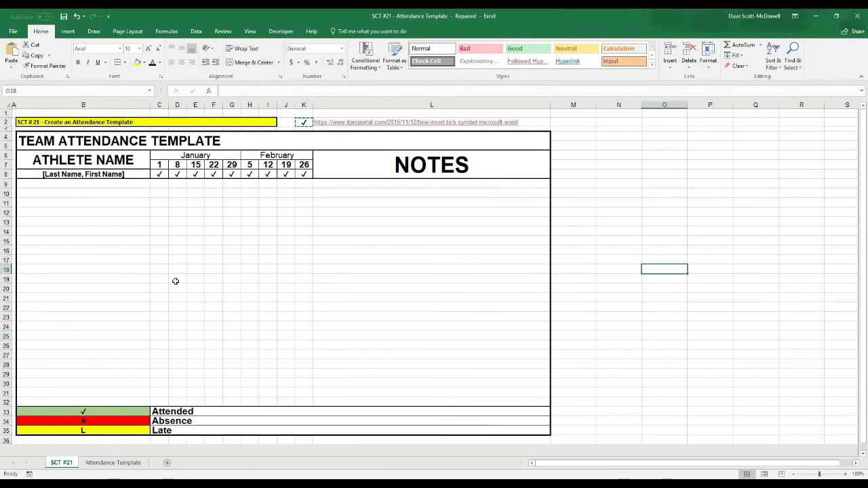
Merge B32:L32 and type the heading LEGEND
{"action": "left_click", "coordinate": [102, 465]}
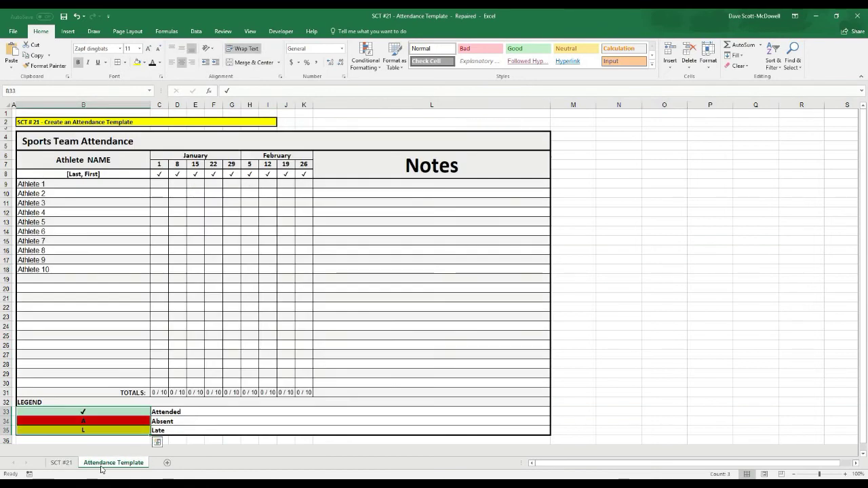
{"action": "left_click", "coordinate": [61, 463]}
{"action": "left_click_drag", "start_coordinate": [102, 403], "coordinate": [415, 403]}
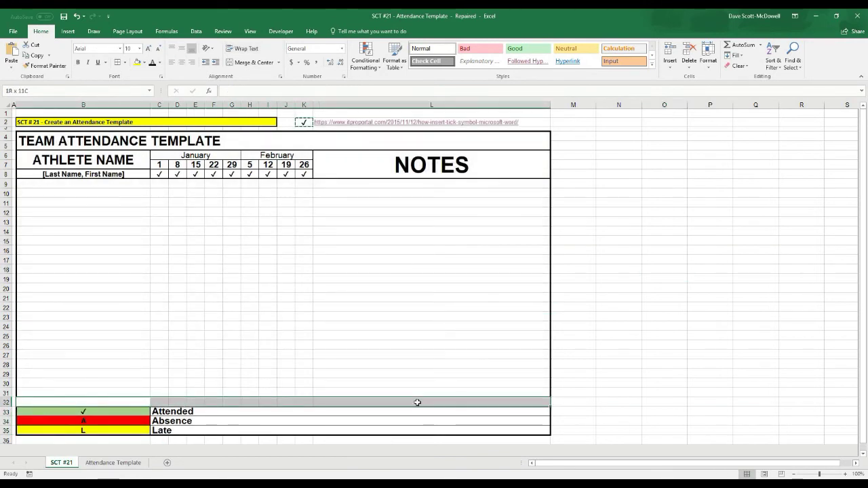
{"action": "left_click", "coordinate": [247, 63]}
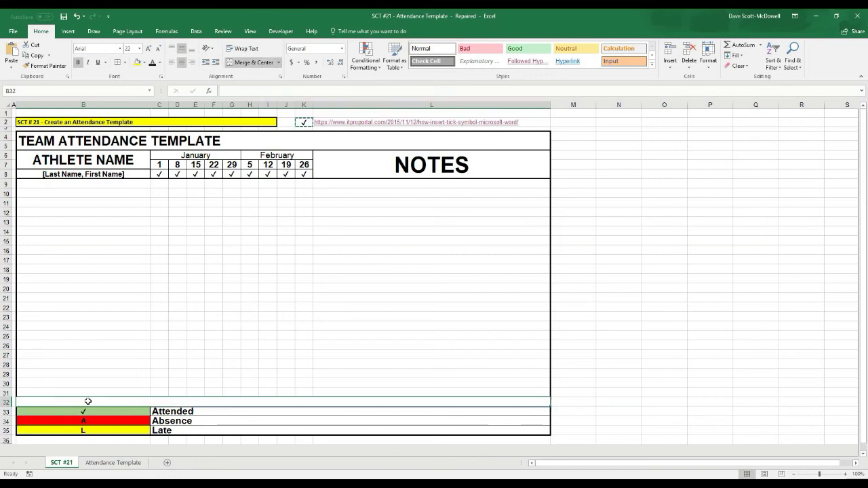
{"action": "type", "text": "LEGEND"}
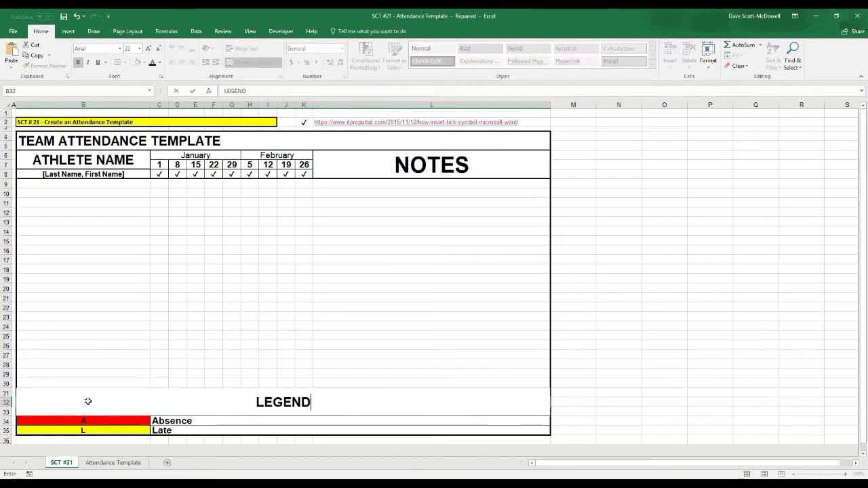
{"action": "key", "text": "Return"}
Left-align the LEGEND heading and reduce its font to 14
{"action": "left_click", "coordinate": [88, 401]}
{"action": "left_click", "coordinate": [172, 62]}
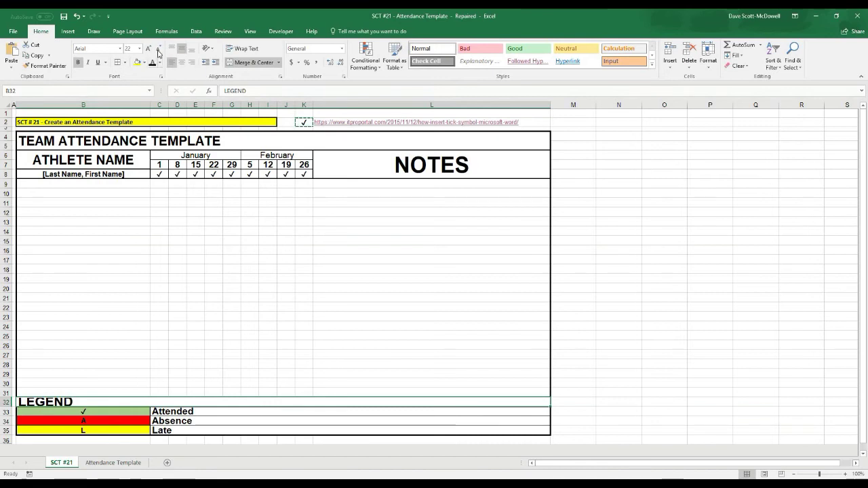
{"action": "left_click", "coordinate": [158, 49]}
{"action": "left_click", "coordinate": [158, 49]}
{"action": "left_click", "coordinate": [158, 50]}
{"action": "left_click", "coordinate": [158, 49]}
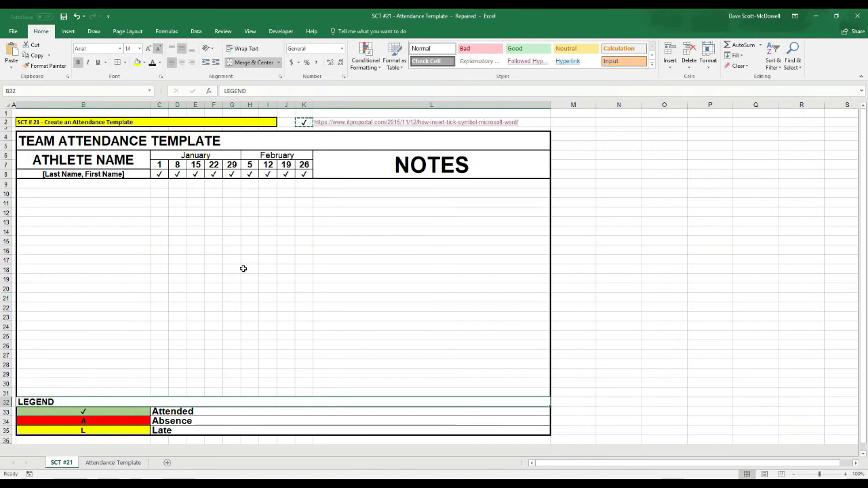
Give the LEGEND row a thick top border, then view the Attendance Template sheet
{"action": "left_click", "coordinate": [125, 62]}
{"action": "left_click", "coordinate": [139, 292]}
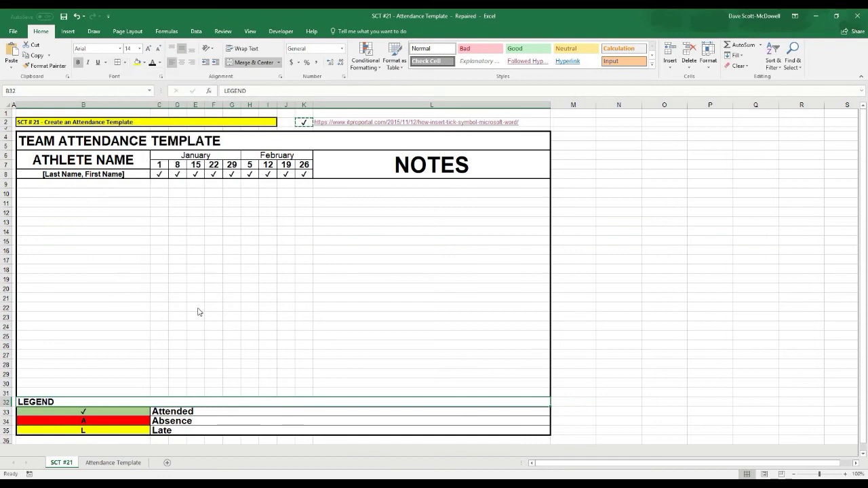
{"action": "left_click", "coordinate": [319, 300]}
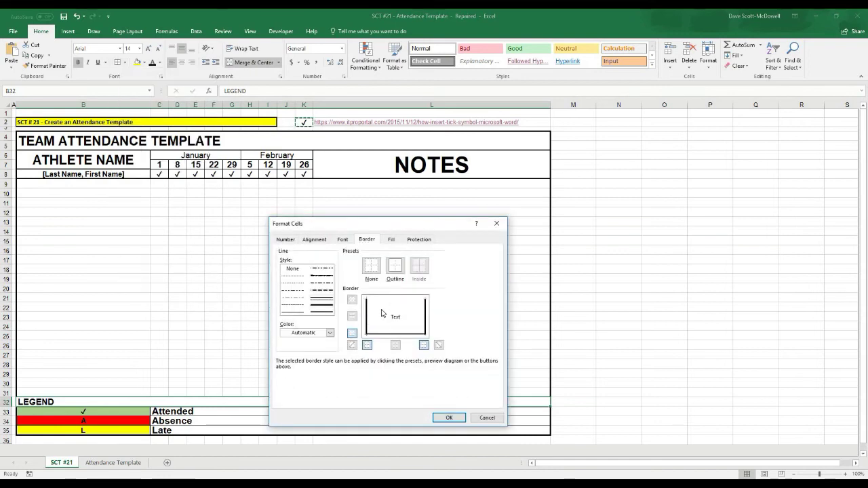
{"action": "left_click", "coordinate": [382, 302]}
{"action": "key", "text": "Return"}
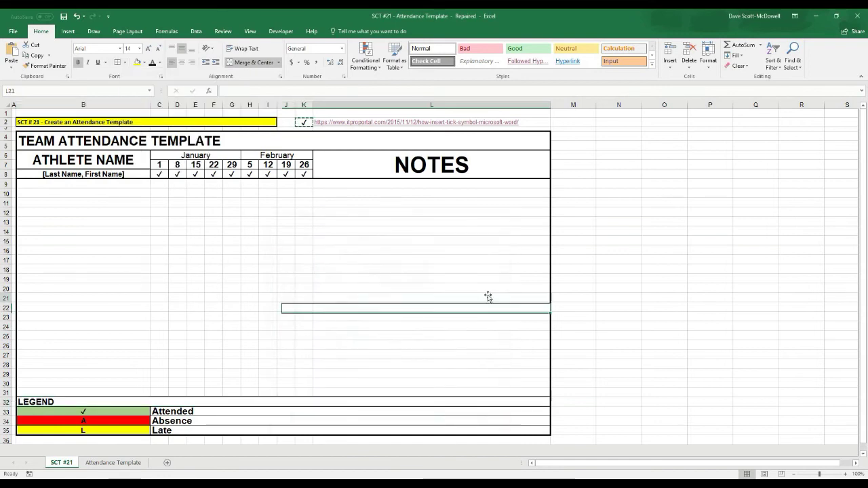
{"action": "key", "text": "ctrl+Page_Down"}
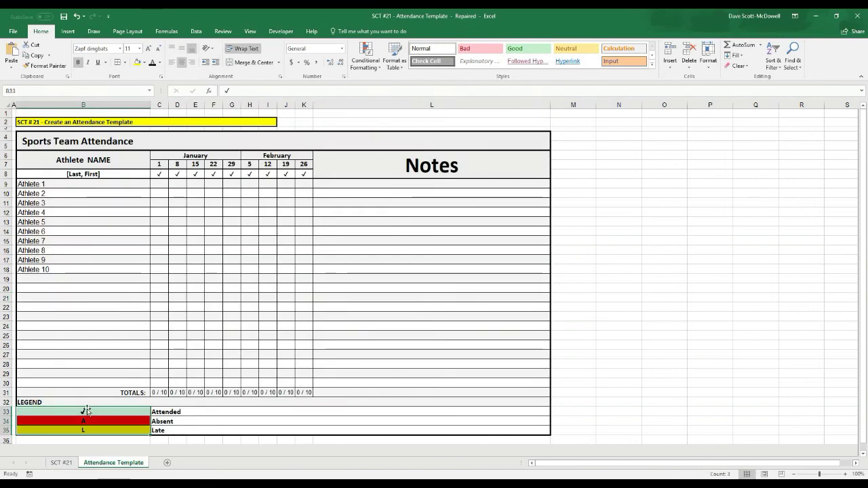
Add border lines to row 31 across the table on the SCT #21 sheet
{"action": "left_click", "coordinate": [56, 464]}
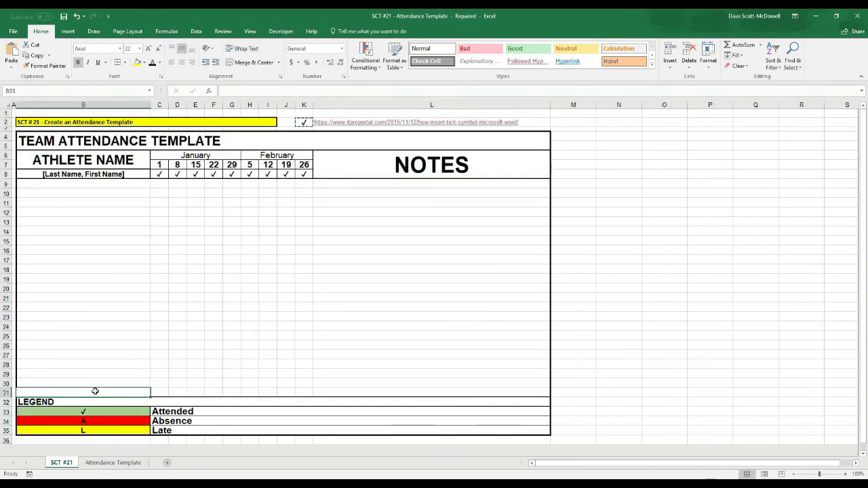
{"action": "left_click_drag", "start_coordinate": [93, 389], "coordinate": [330, 395]}
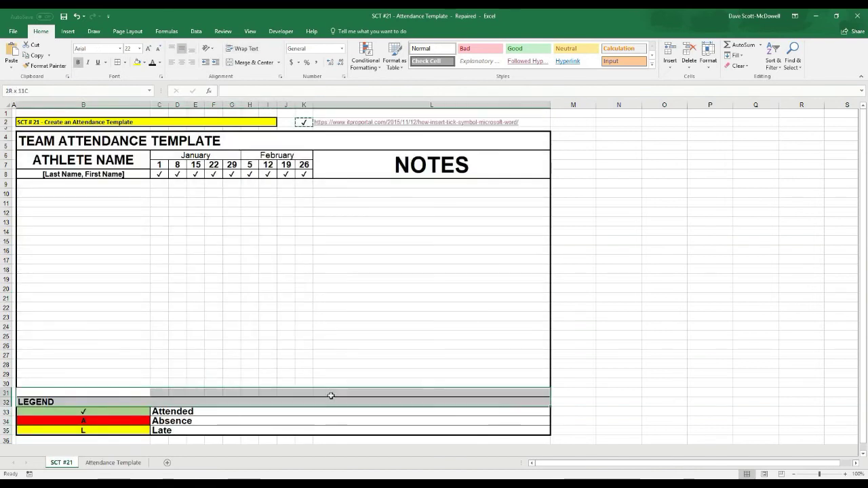
{"action": "left_click", "coordinate": [125, 62]}
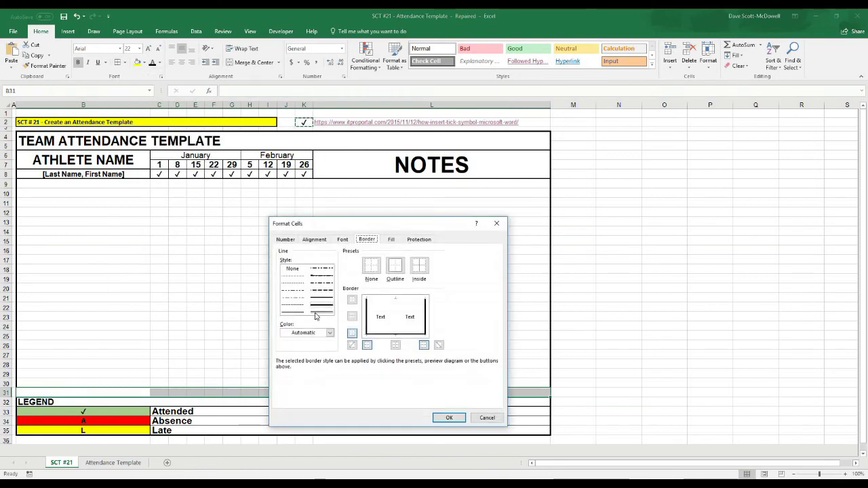
{"action": "left_click", "coordinate": [373, 303]}
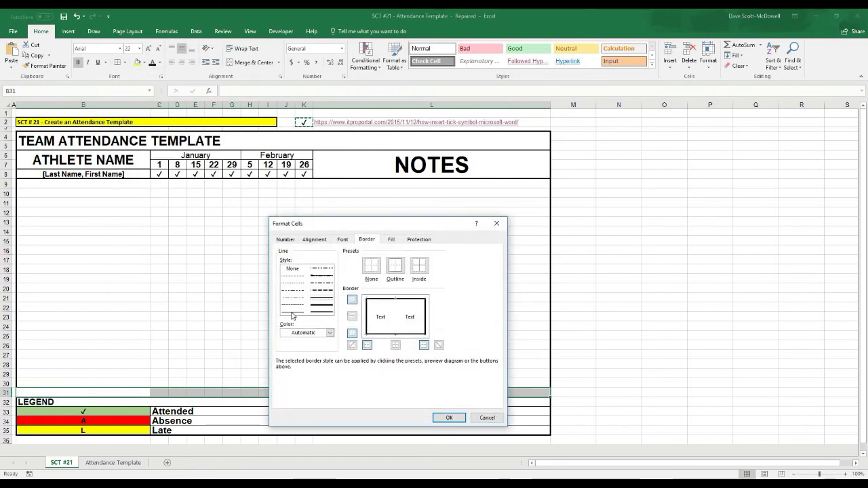
{"action": "key", "text": "Return"}
{"action": "left_click", "coordinate": [486, 296]}
Type 'Totals:' in B31, shrink its font and right-align it
{"action": "left_click", "coordinate": [125, 392]}
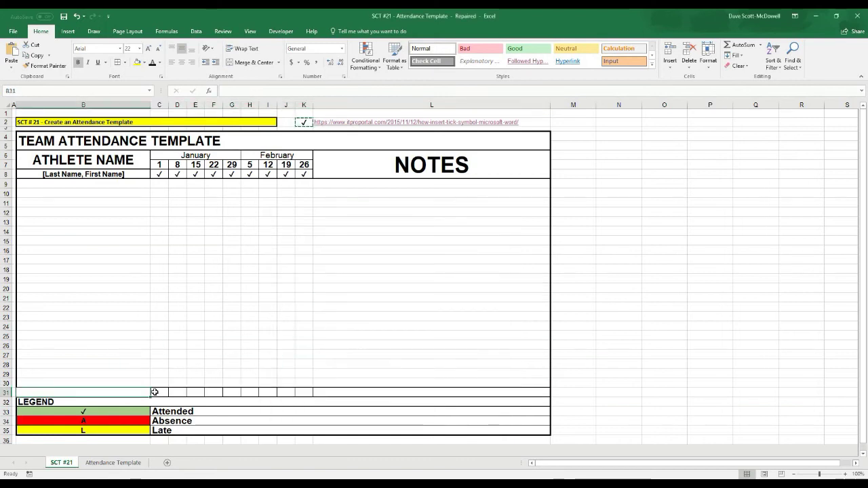
{"action": "type", "text": "Totals:"}
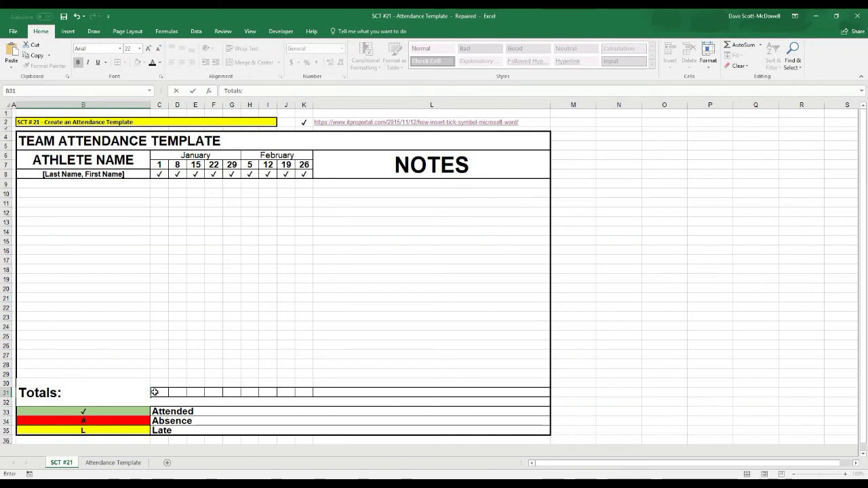
{"action": "key", "text": "Return"}
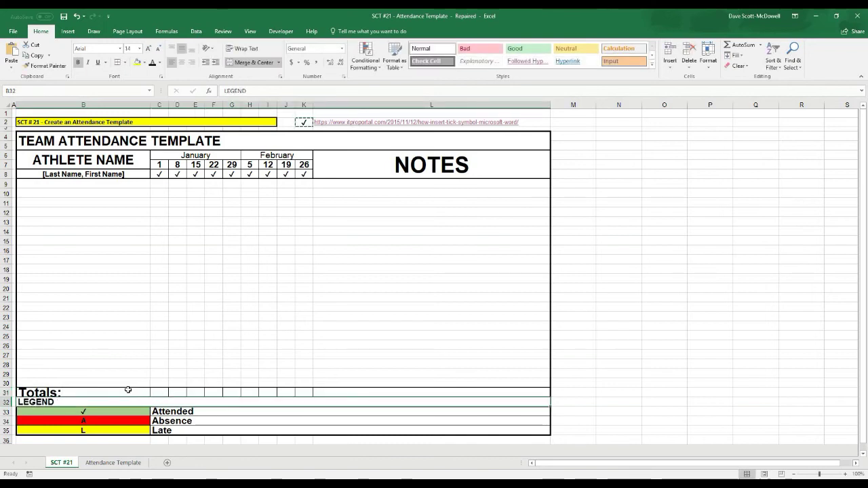
{"action": "left_click", "coordinate": [128, 390]}
{"action": "left_click", "coordinate": [159, 48]}
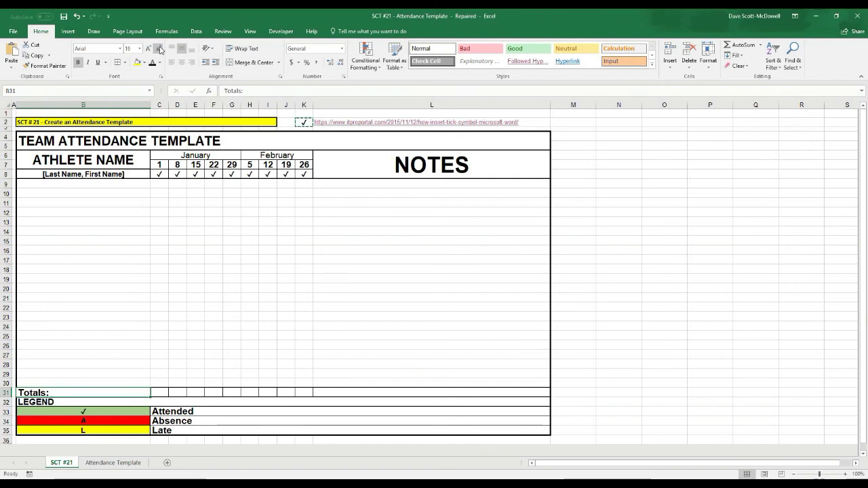
{"action": "left_click", "coordinate": [191, 62]}
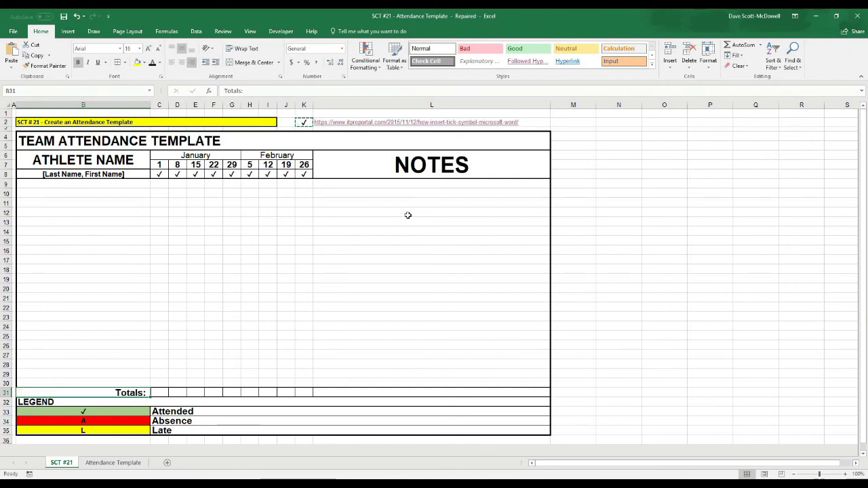
{"action": "left_click", "coordinate": [408, 215]}
{"action": "left_click", "coordinate": [724, 297]}
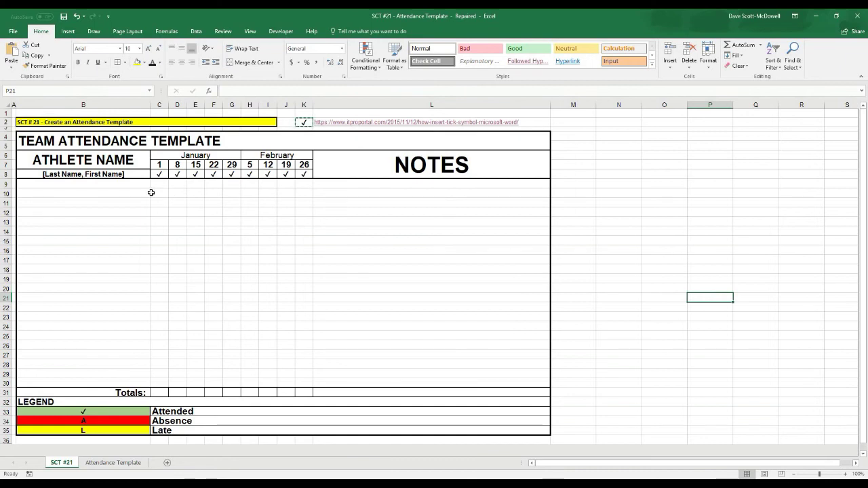
Add left, inside horizontal and inside vertical borders to the date grid C9:K30
{"action": "left_click_drag", "start_coordinate": [159, 183], "coordinate": [307, 356]}
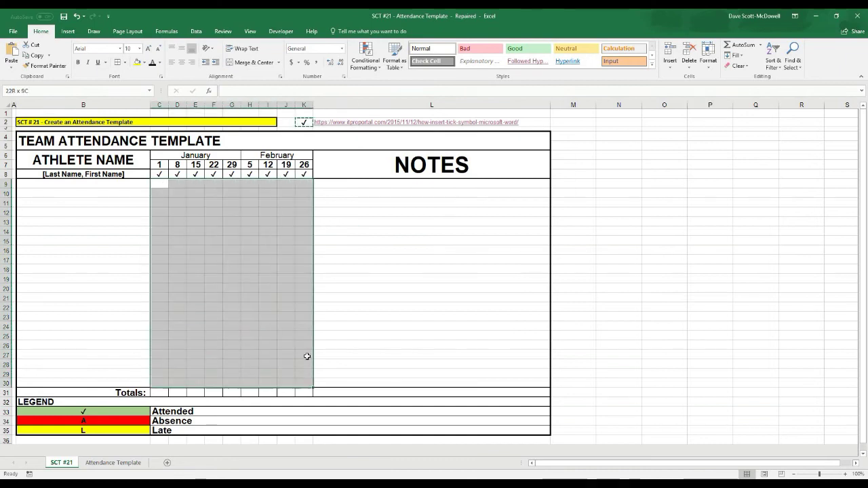
{"action": "left_click", "coordinate": [125, 63]}
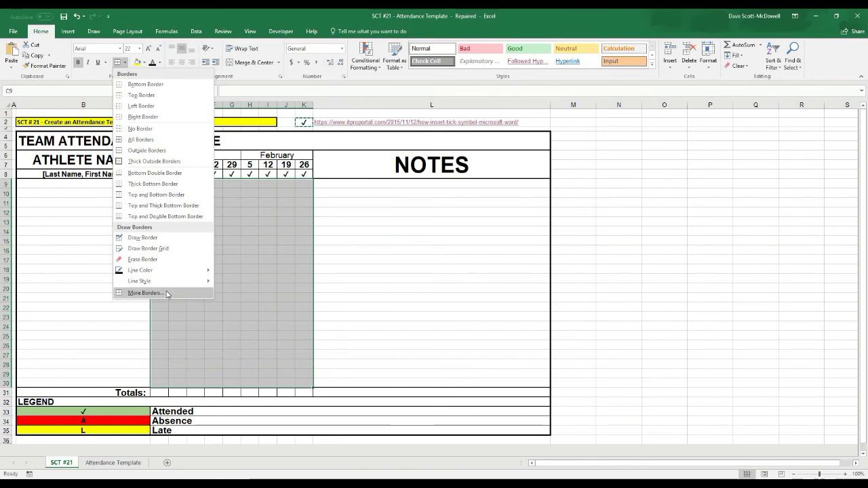
{"action": "left_click", "coordinate": [168, 294]}
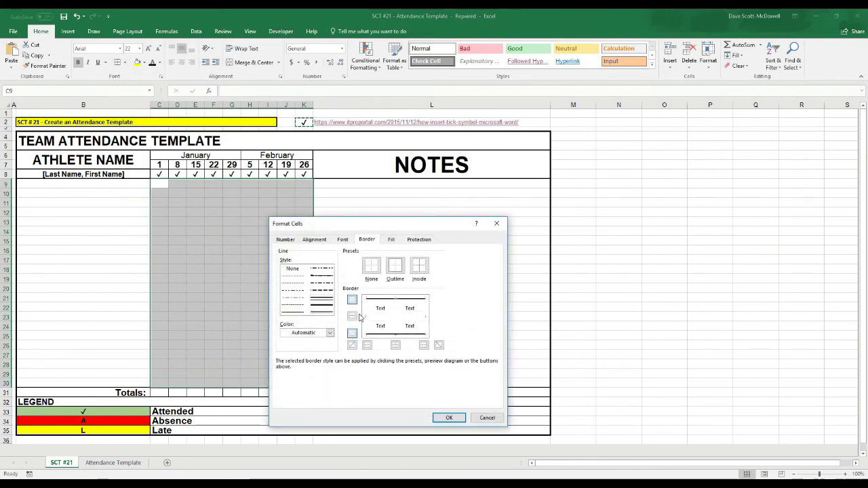
{"action": "left_click", "coordinate": [369, 315]}
{"action": "left_click", "coordinate": [387, 316]}
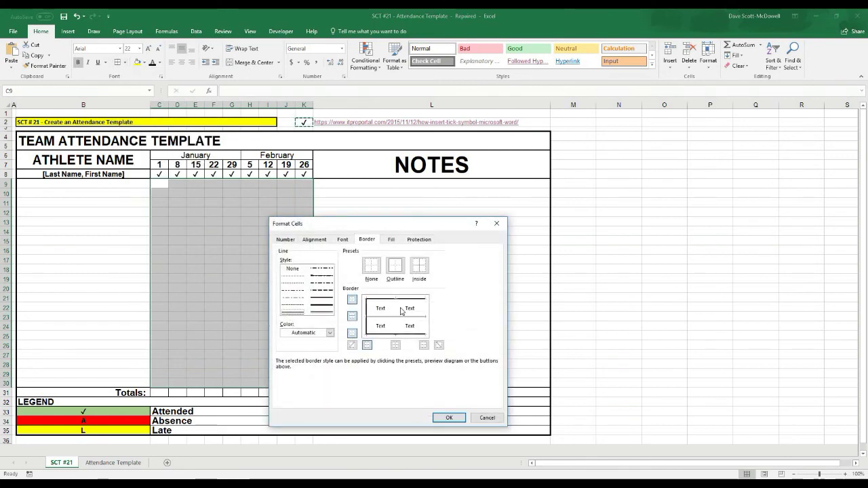
{"action": "left_click", "coordinate": [394, 318]}
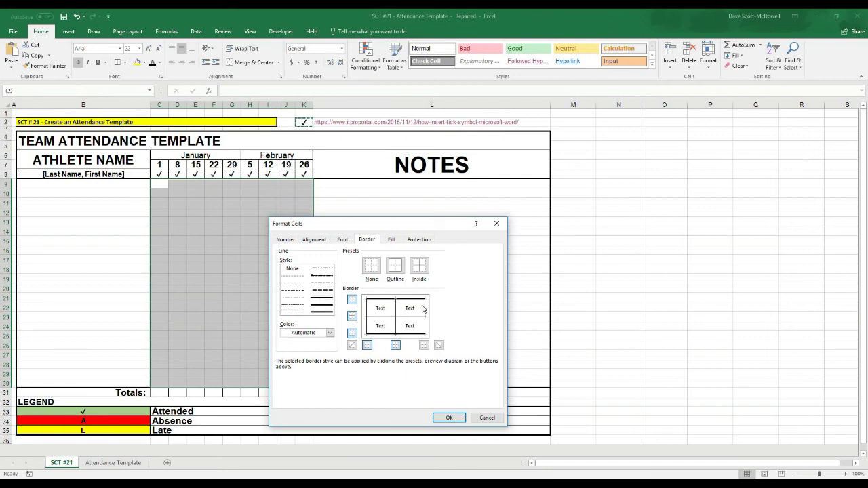
{"action": "left_click", "coordinate": [449, 418]}
{"action": "left_click", "coordinate": [664, 294]}
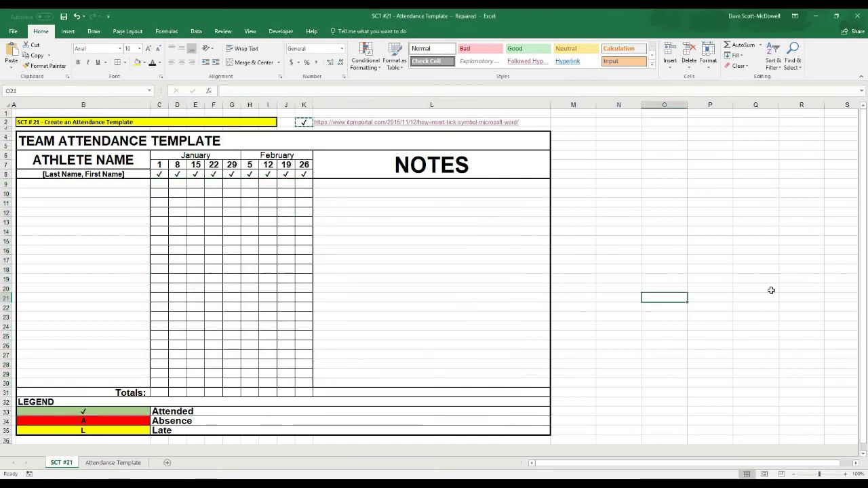
{"action": "left_click", "coordinate": [755, 284]}
{"action": "left_click", "coordinate": [841, 269]}
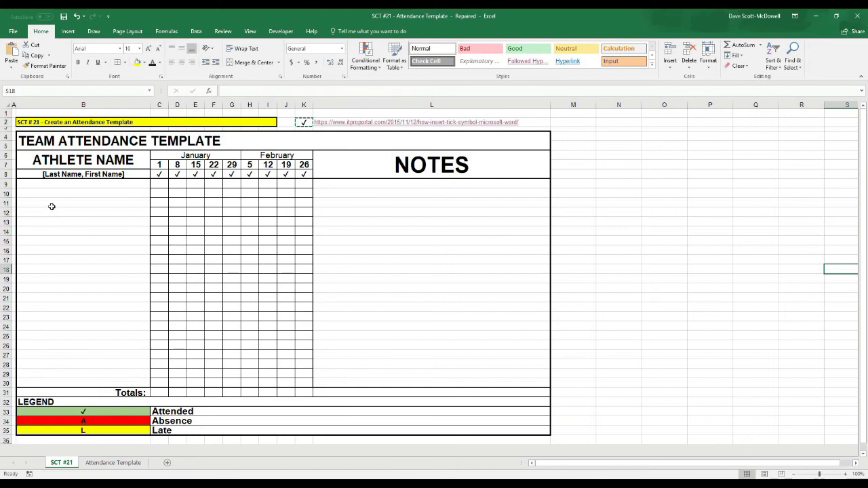
Apply inside horizontal borders to B9:L30 so every table row is ruled
{"action": "left_click", "coordinate": [134, 463]}
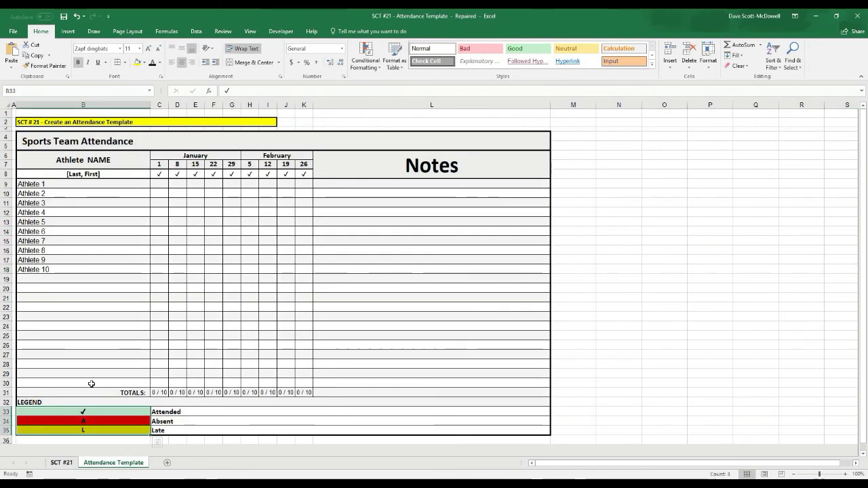
{"action": "key", "text": "ctrl+Page_Up"}
{"action": "left_click_drag", "start_coordinate": [49, 184], "coordinate": [369, 382]}
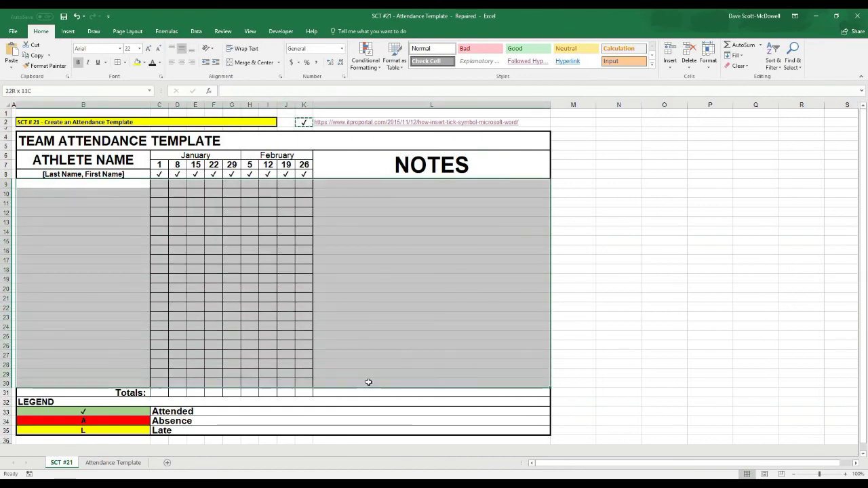
{"action": "left_click", "coordinate": [126, 63]}
{"action": "left_click", "coordinate": [159, 298]}
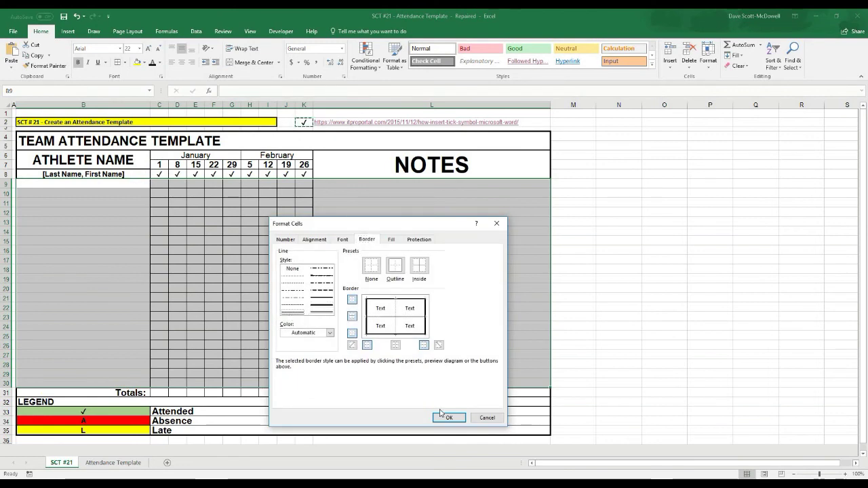
{"action": "left_click", "coordinate": [445, 417]}
{"action": "left_click", "coordinate": [631, 241]}
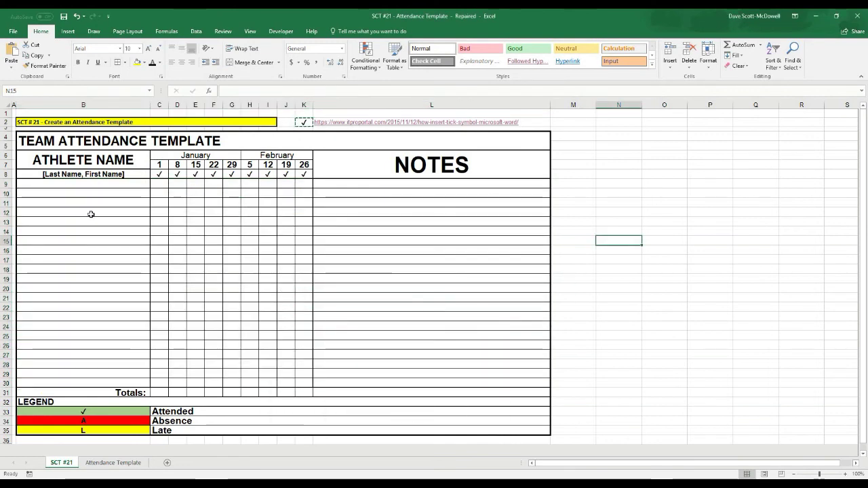
Fill rows 9, 11, 13, 15, 17, 19, 21, 23, 25, 27 and 29 light gray
{"action": "left_click_drag", "start_coordinate": [58, 185], "coordinate": [314, 184]}
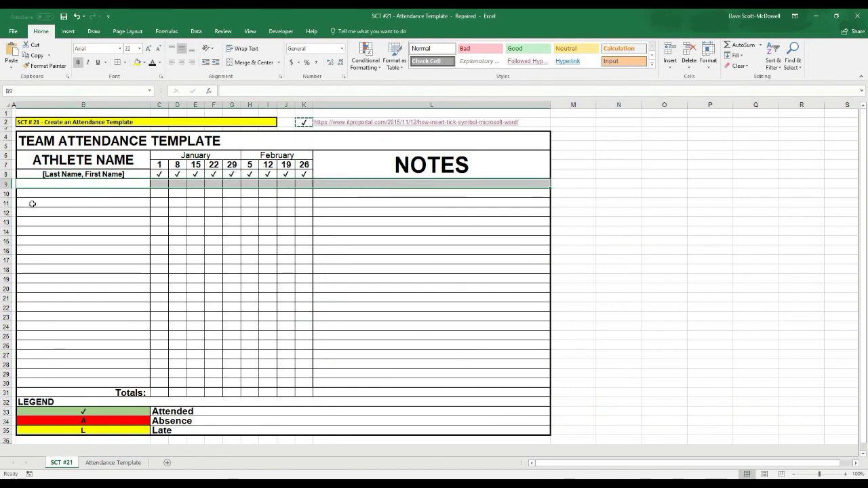
{"action": "left_click_drag", "start_coordinate": [32, 203], "coordinate": [319, 203]}
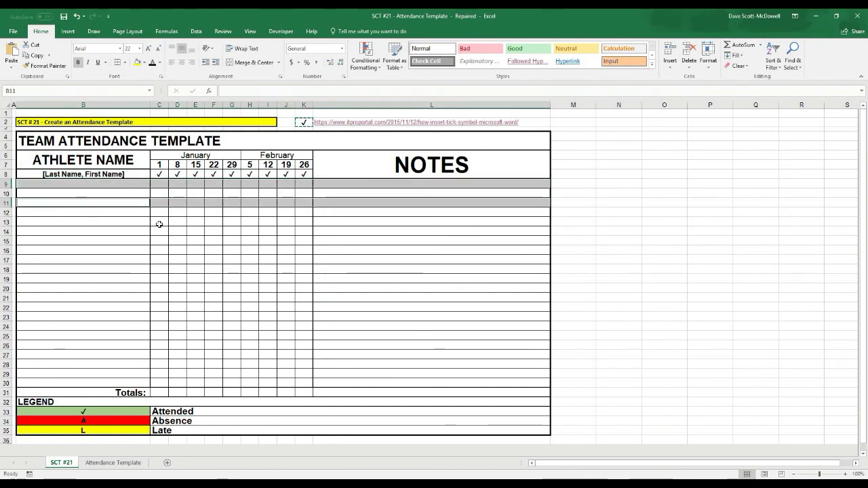
{"action": "left_click_drag", "start_coordinate": [144, 224], "coordinate": [325, 224]}
{"action": "left_click_drag", "start_coordinate": [130, 242], "coordinate": [320, 242]}
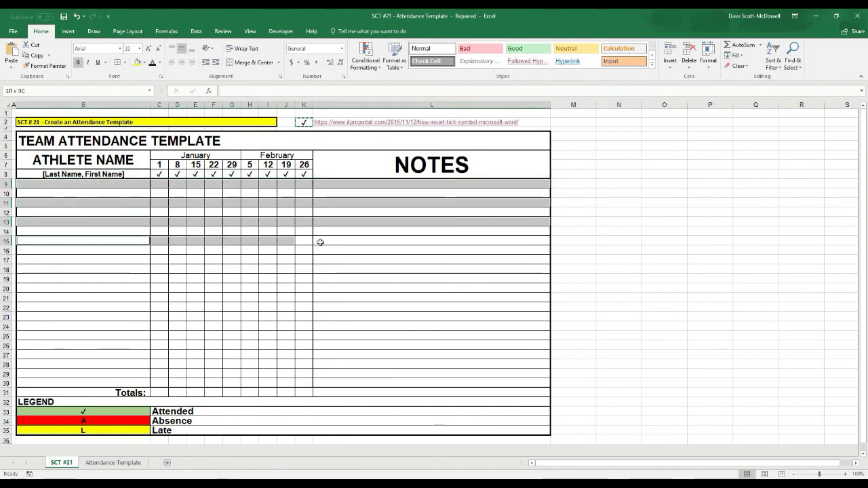
{"action": "left_click_drag", "start_coordinate": [60, 260], "coordinate": [324, 259]}
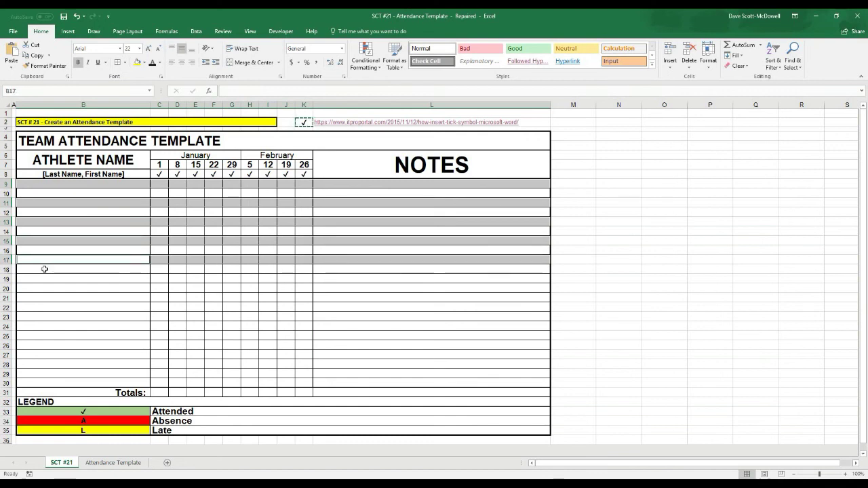
{"action": "left_click_drag", "start_coordinate": [47, 280], "coordinate": [331, 277]}
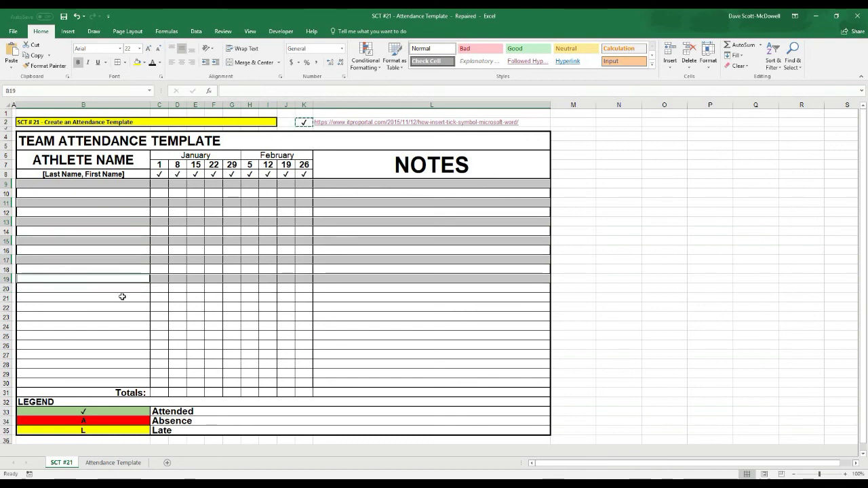
{"action": "left_click_drag", "start_coordinate": [197, 298], "coordinate": [351, 300]}
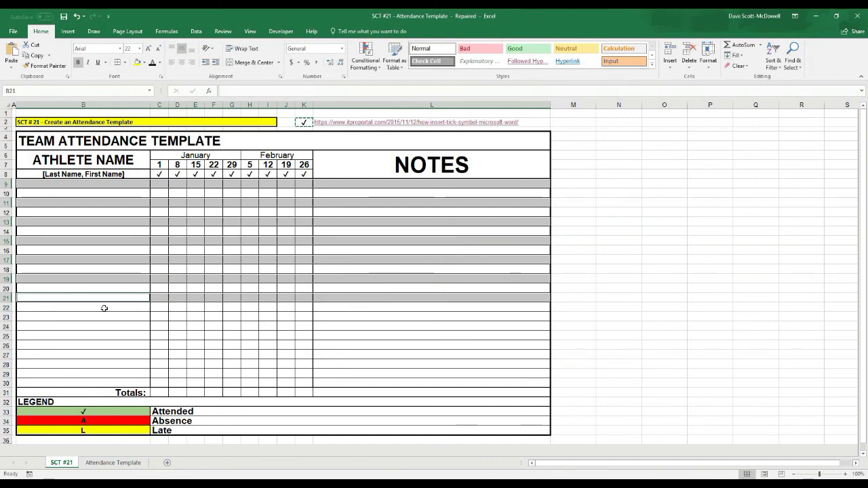
{"action": "left_click_drag", "start_coordinate": [101, 315], "coordinate": [294, 314]}
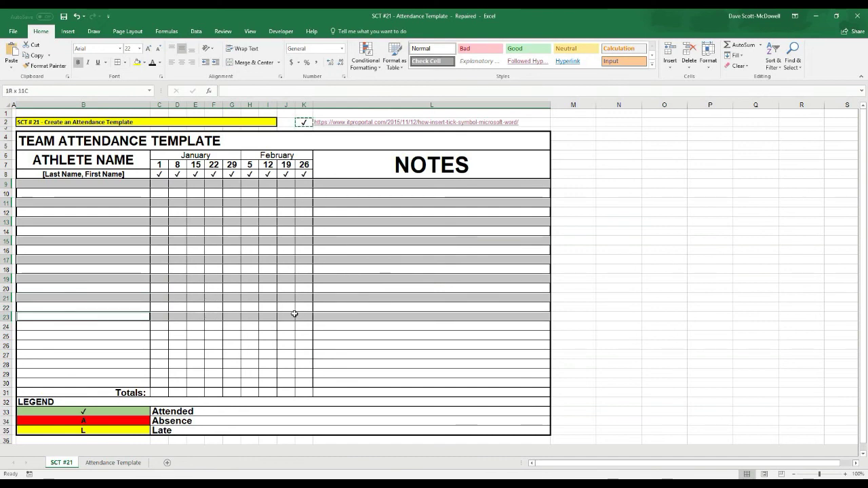
{"action": "left_click_drag", "start_coordinate": [109, 337], "coordinate": [328, 331]}
{"action": "left_click_drag", "start_coordinate": [64, 353], "coordinate": [341, 353]}
{"action": "left_click_drag", "start_coordinate": [51, 373], "coordinate": [325, 370]}
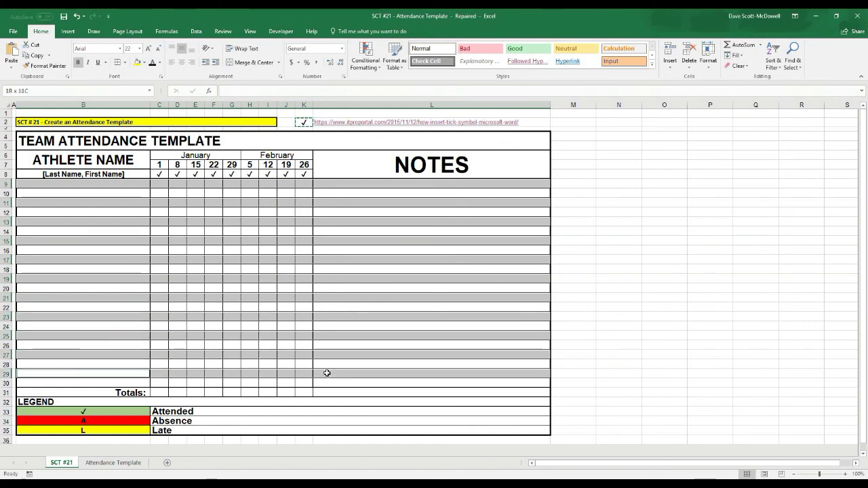
{"action": "left_click", "coordinate": [144, 63]}
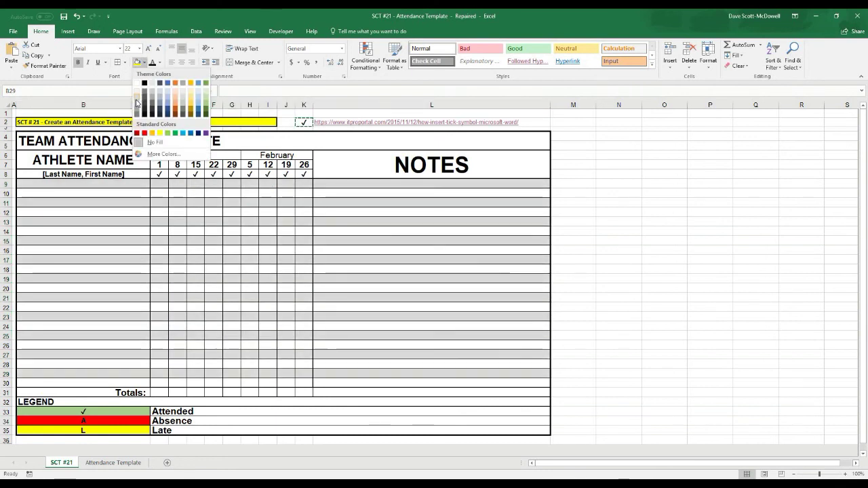
{"action": "left_click", "coordinate": [136, 94]}
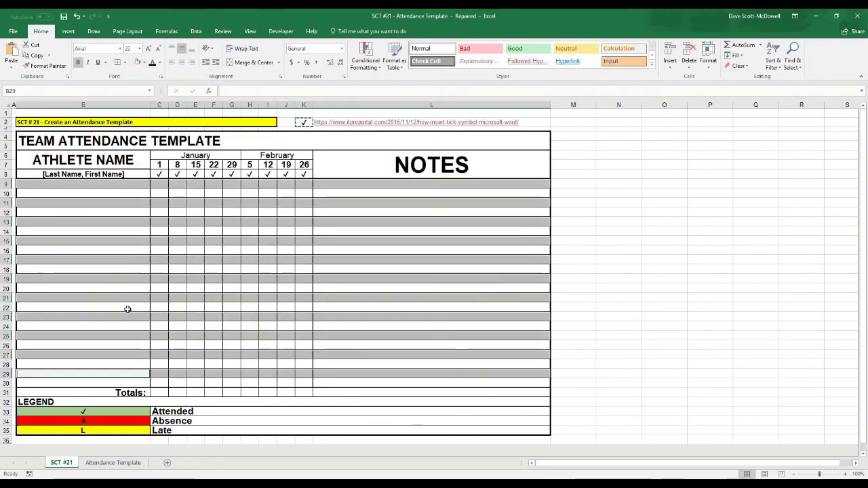
Fill the LEGEND row gray
{"action": "left_click", "coordinate": [92, 394]}
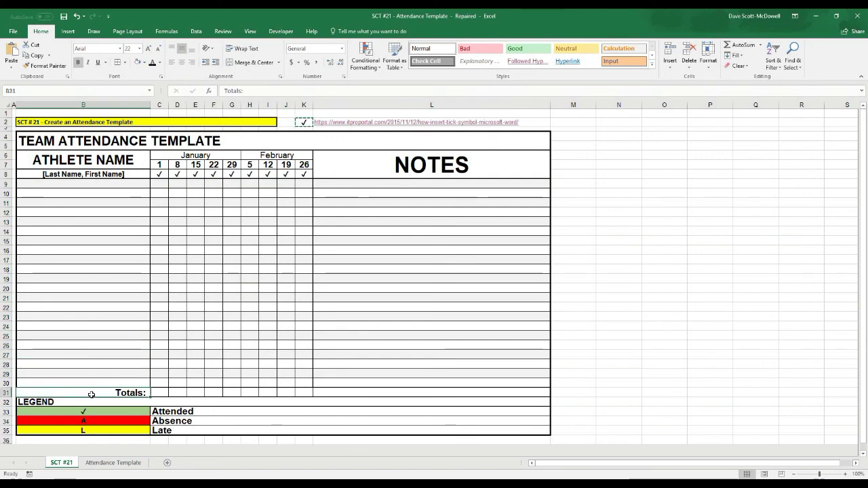
{"action": "left_click", "coordinate": [82, 402]}
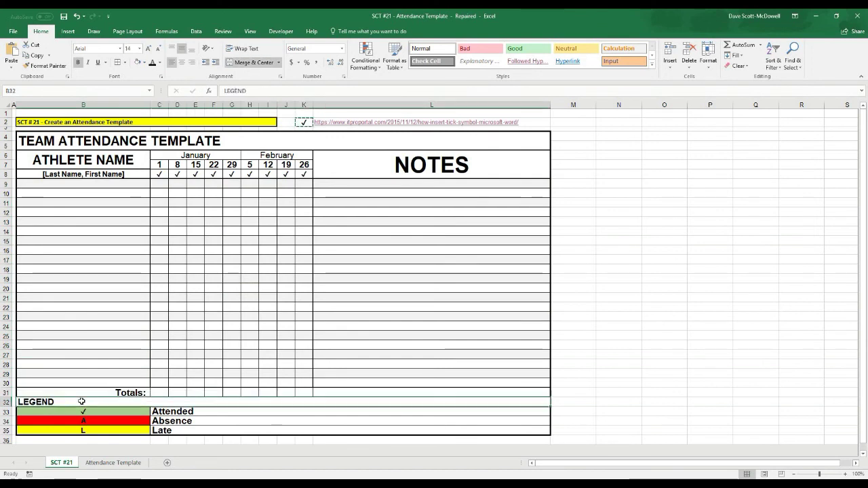
{"action": "left_click", "coordinate": [145, 63]}
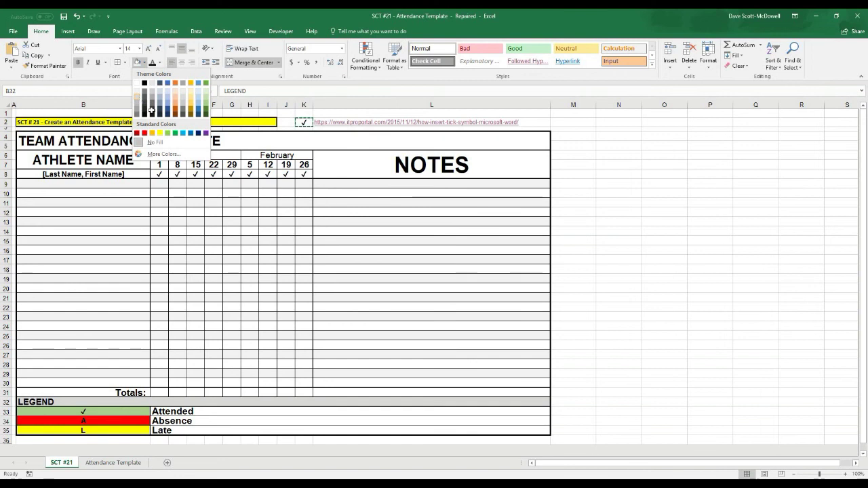
{"action": "left_click", "coordinate": [138, 99]}
Fill the title bar and the ATHLETE NAME and NOTES header cells gray
{"action": "left_click_drag", "start_coordinate": [61, 143], "coordinate": [61, 175]}
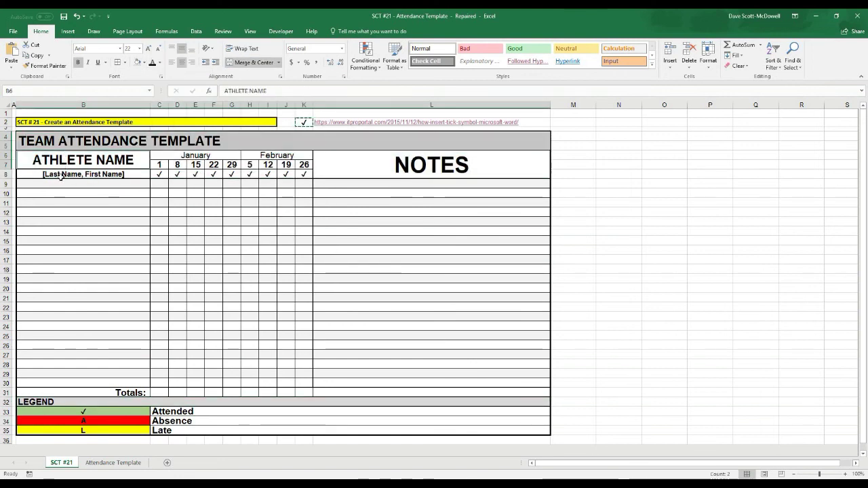
{"action": "left_click", "coordinate": [329, 162], "text": "ctrl"}
{"action": "left_click", "coordinate": [143, 62]}
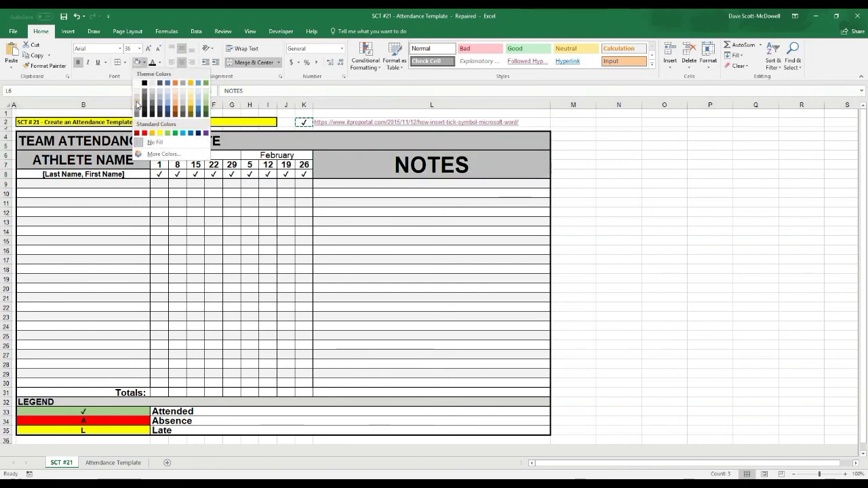
{"action": "left_click", "coordinate": [137, 104]}
{"action": "left_click", "coordinate": [249, 259]}
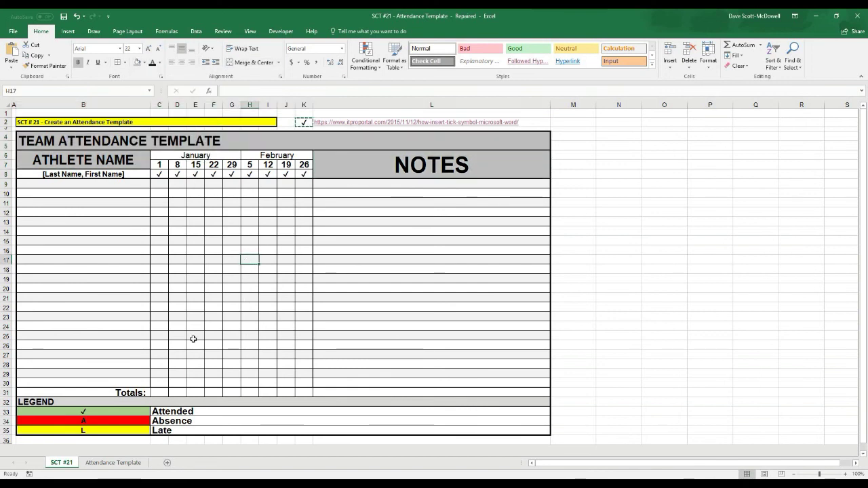
{"action": "left_click_drag", "start_coordinate": [97, 270], "coordinate": [97, 261]}
{"action": "left_click", "coordinate": [94, 268]}
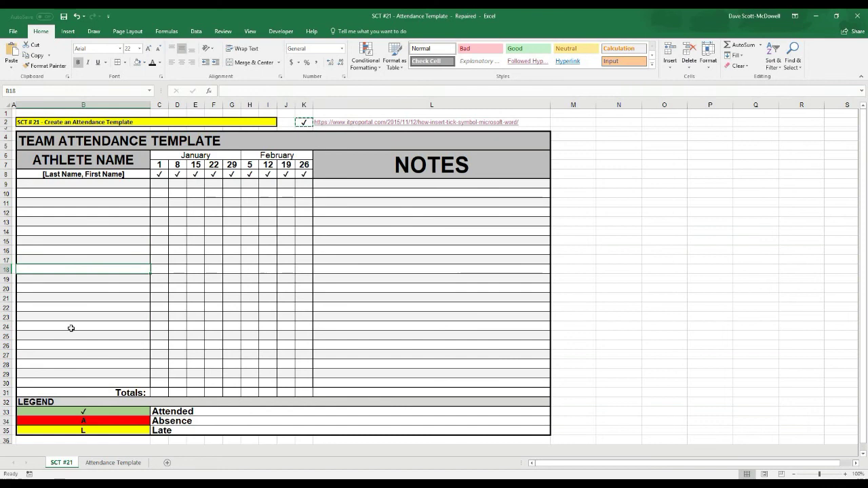
{"action": "left_click", "coordinate": [612, 240]}
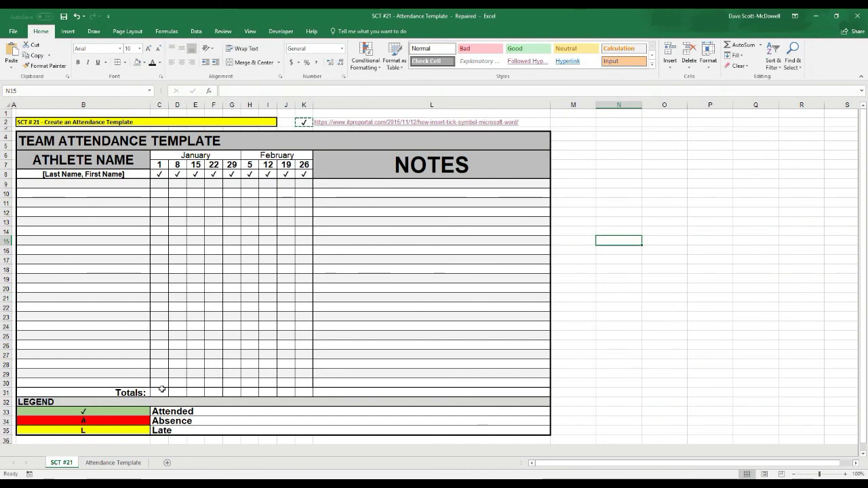
{"action": "left_click_drag", "start_coordinate": [162, 392], "coordinate": [303, 392]}
{"action": "left_click", "coordinate": [391, 356]}
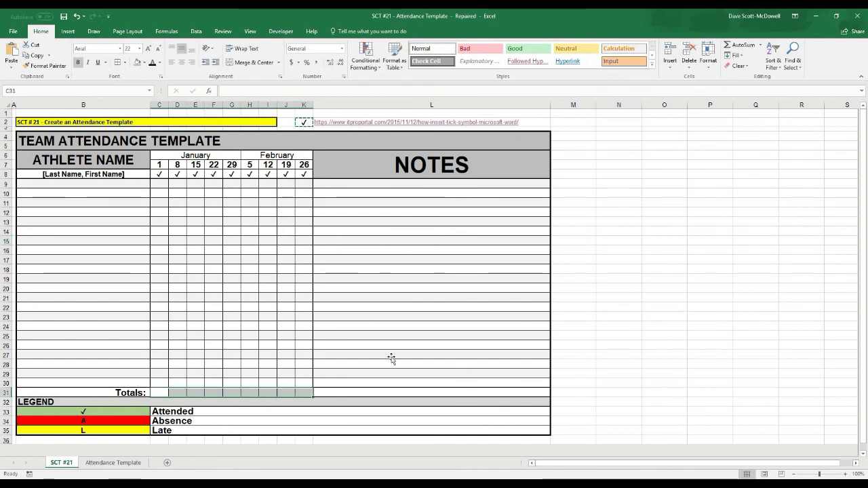
{"action": "left_click", "coordinate": [634, 258]}
{"action": "left_click", "coordinate": [598, 145]}
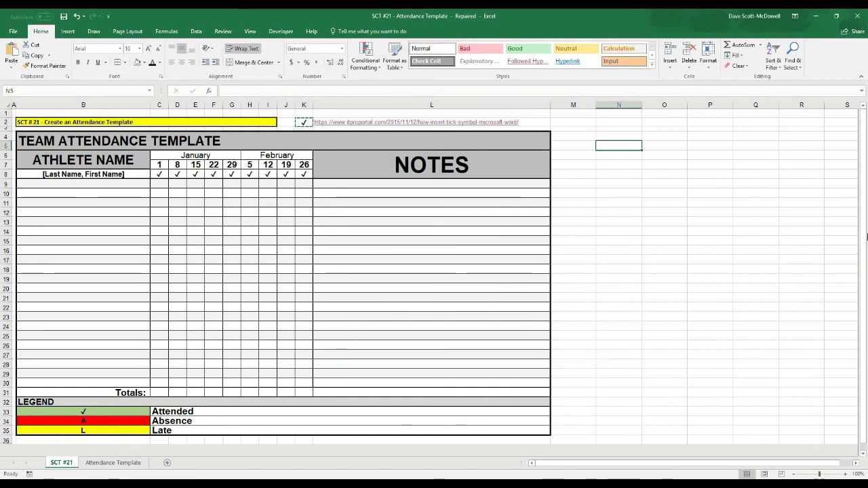
Enter a bold Instagram heading in N5 with two account handles below it
{"action": "type", "text": "Instagram"}
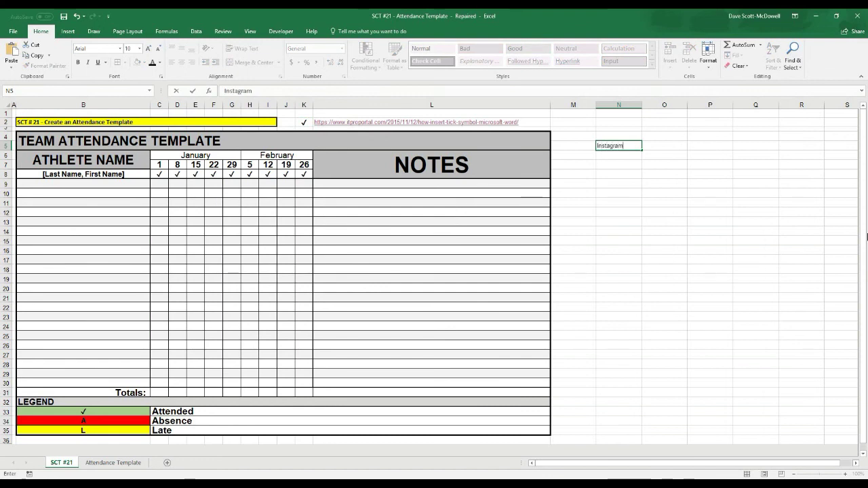
{"action": "key", "text": "Return"}
{"action": "type", "text": "DSMStrengt"}
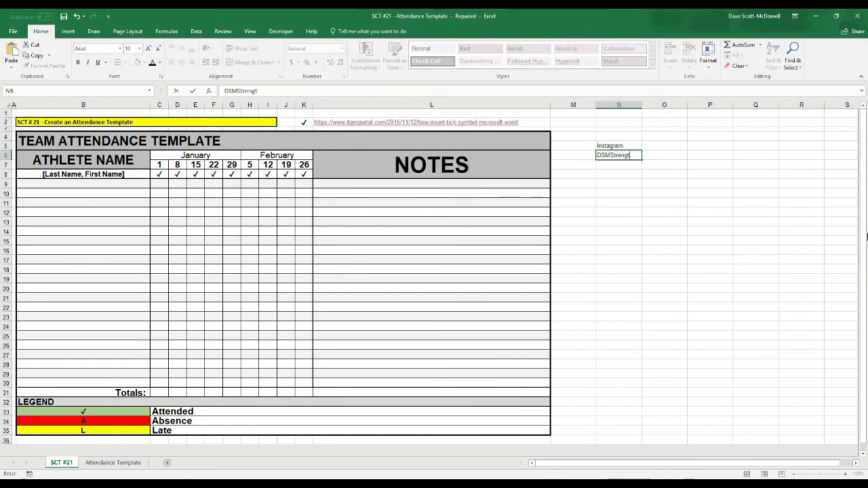
{"action": "type", "text": "h"}
{"action": "key", "text": "Return"}
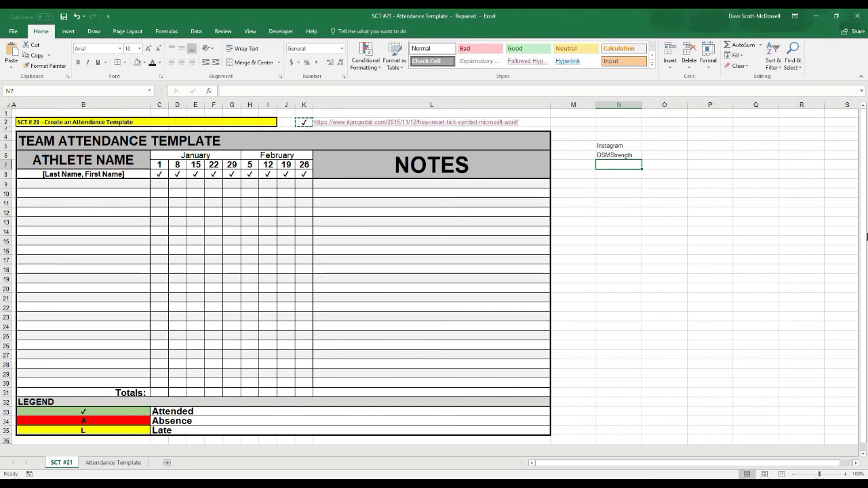
{"action": "type", "text": "Strength"}
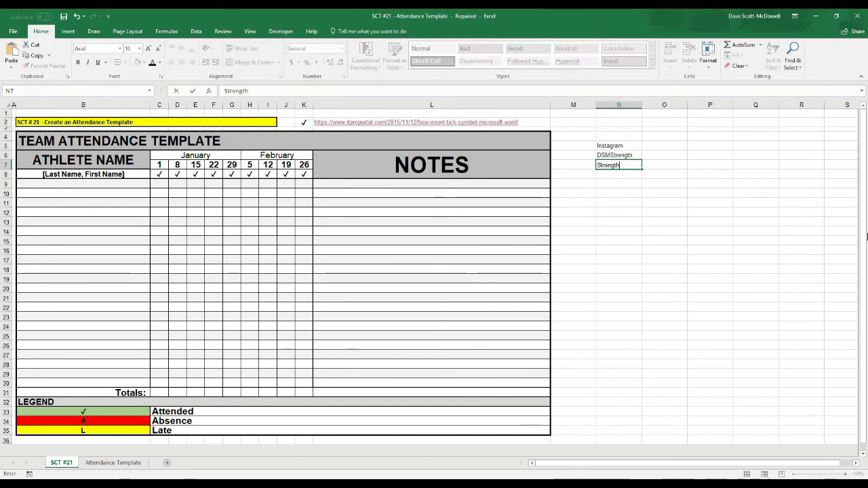
{"action": "type", "text": "coachtutorial"}
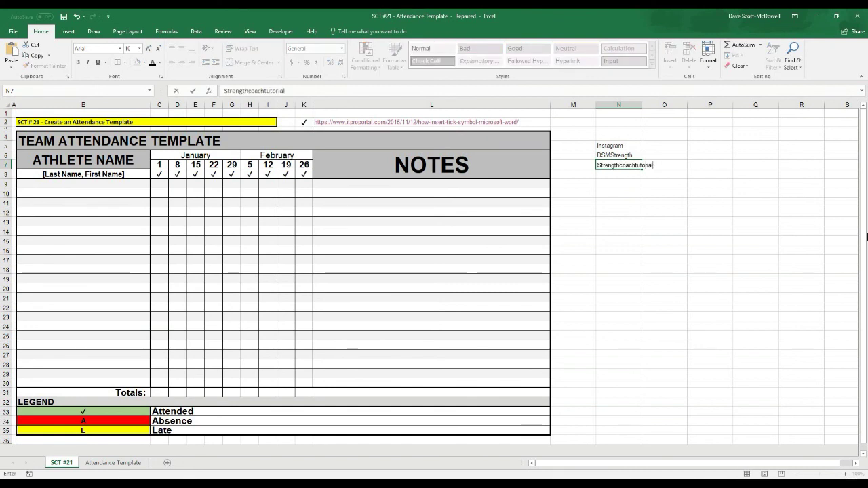
{"action": "key", "text": "Return"}
{"action": "key", "text": "Return"}
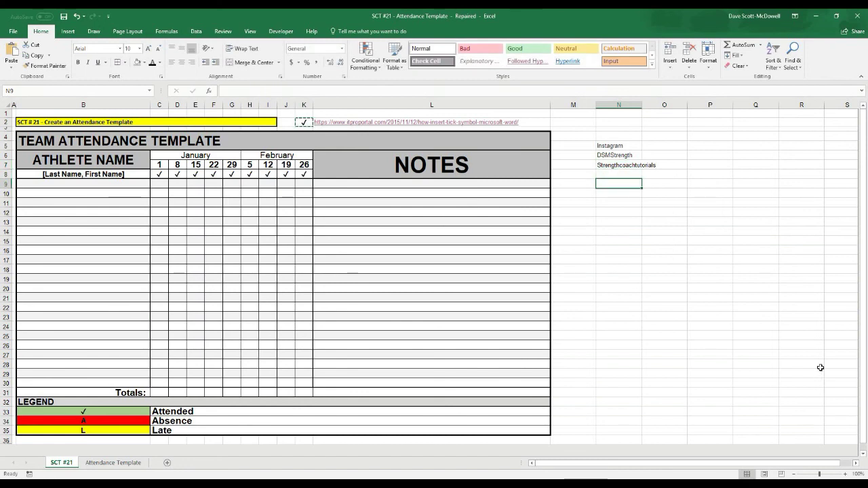
{"action": "left_click", "coordinate": [665, 240]}
{"action": "left_click", "coordinate": [615, 147]}
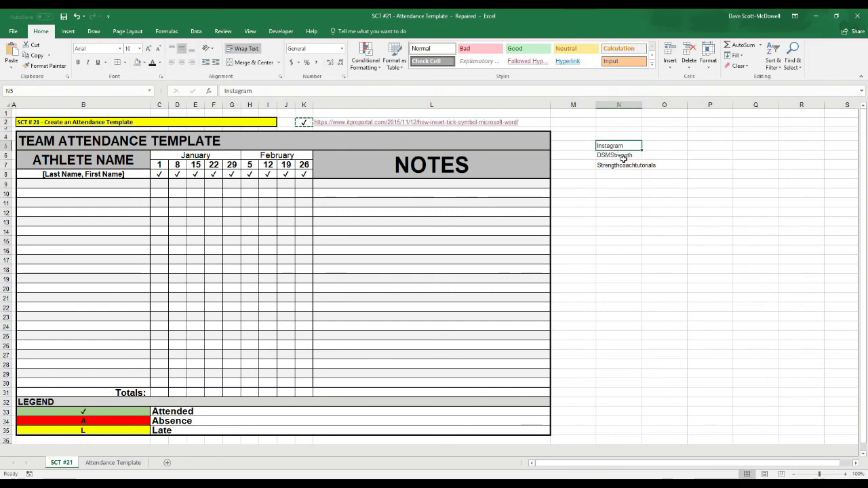
{"action": "key", "text": "ctrl+b"}
{"action": "left_click", "coordinate": [657, 241]}
Enter the website address in N10 as a clickable link
{"action": "left_click", "coordinate": [612, 197]}
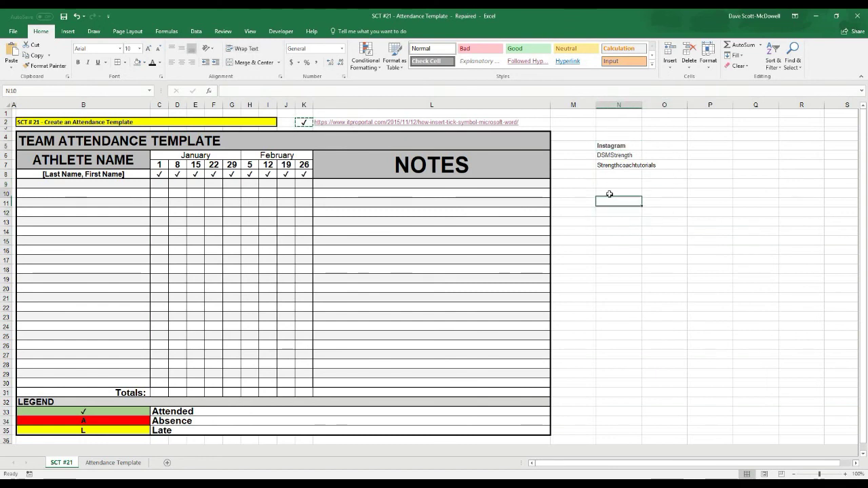
{"action": "type", "text": "www.dsmstr"}
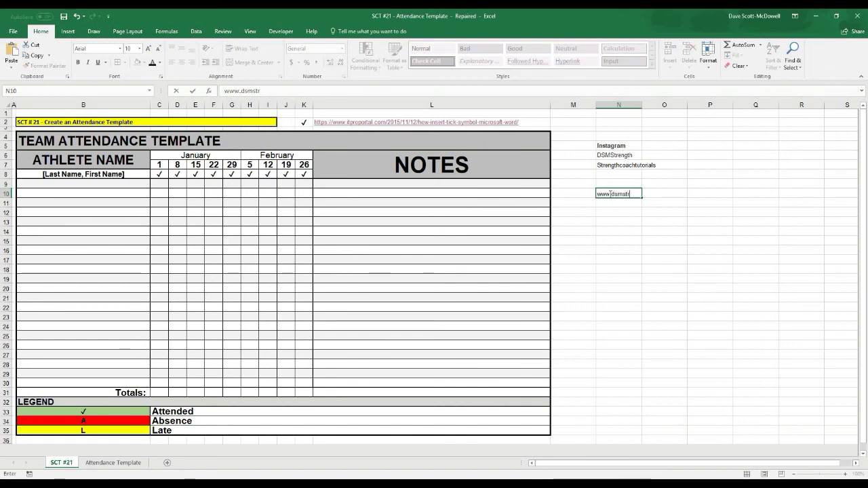
{"action": "type", "text": "ength.com"}
{"action": "key", "text": "Return"}
{"action": "key", "text": "Return"}
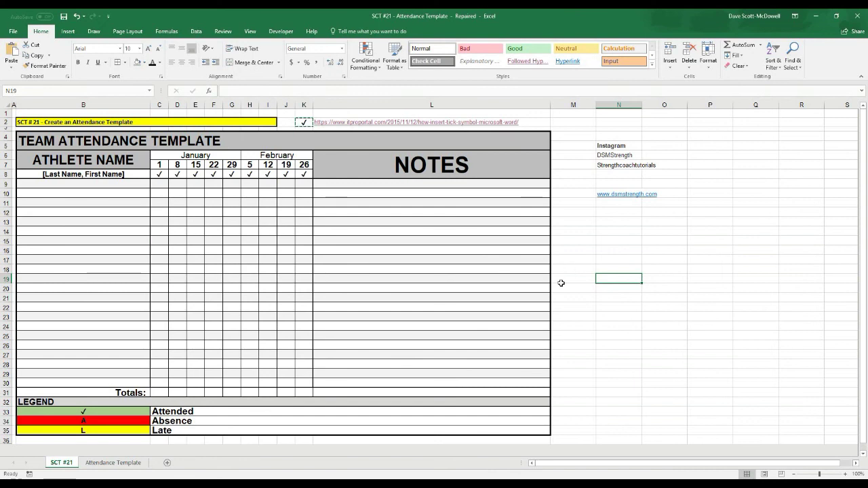
{"action": "left_click", "coordinate": [349, 289]}
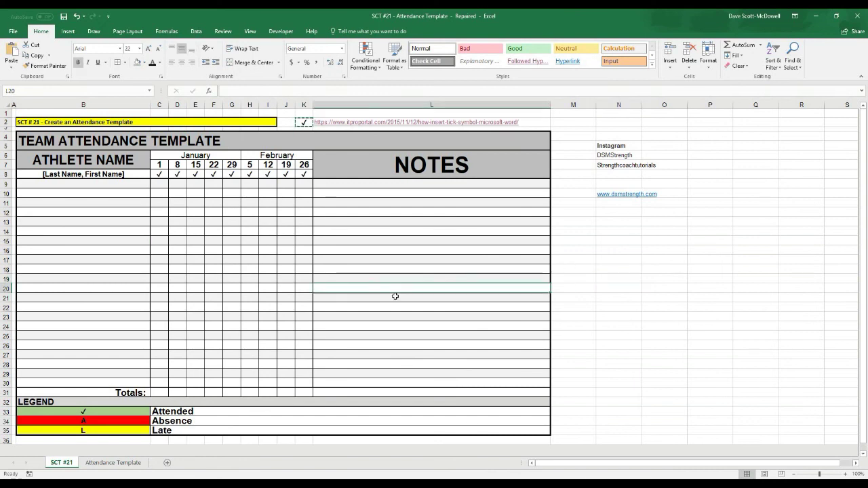